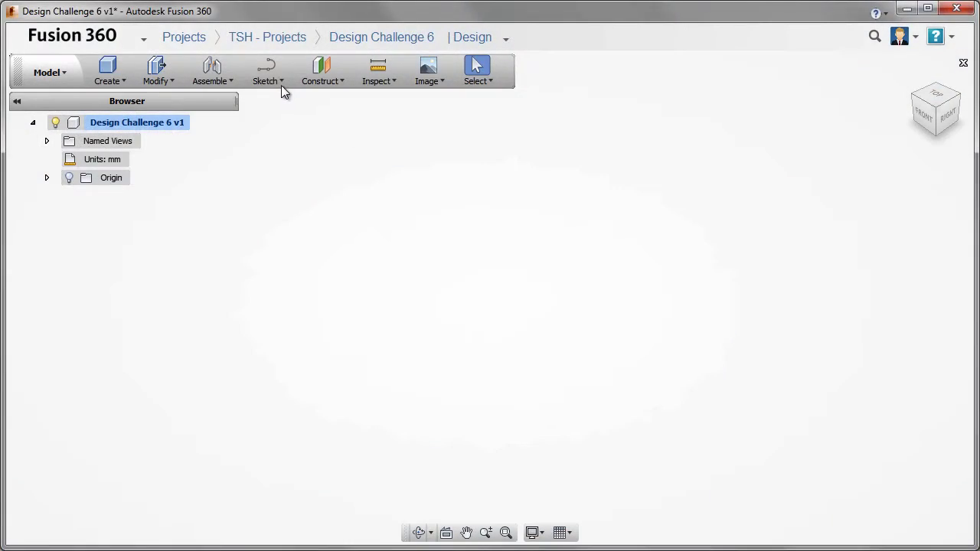
# Step: Start a new sketch on the front plane
pyautogui.click(281, 83)
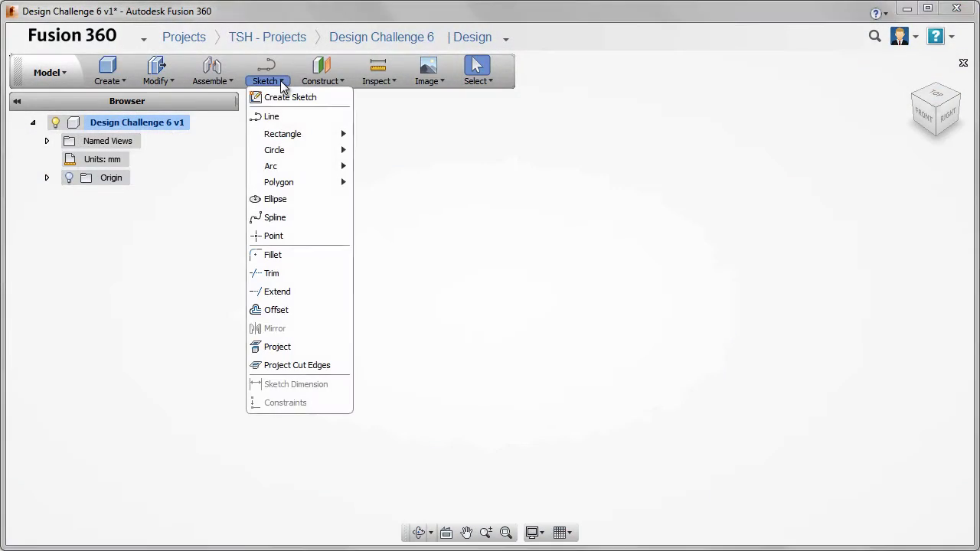
pyautogui.click(287, 116)
pyautogui.click(520, 280)
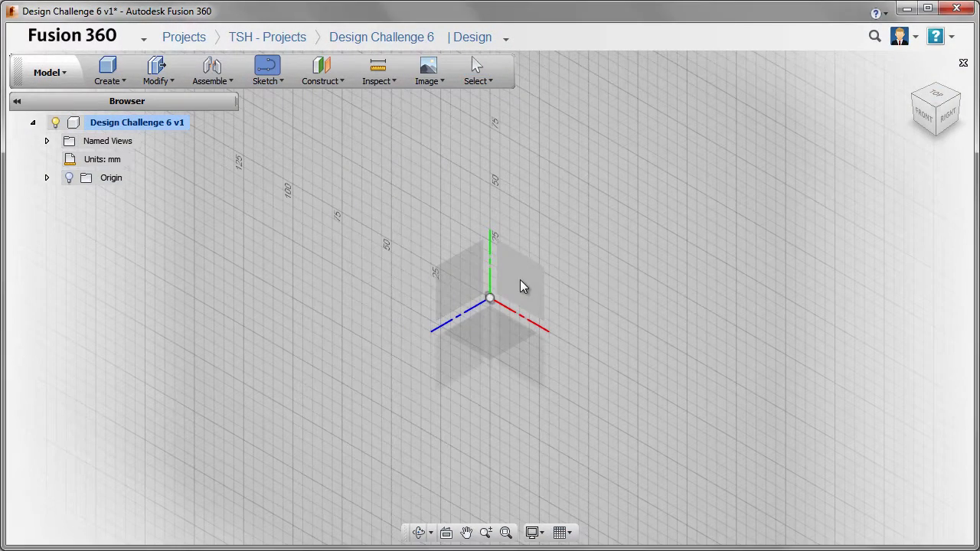
pyautogui.click(919, 125)
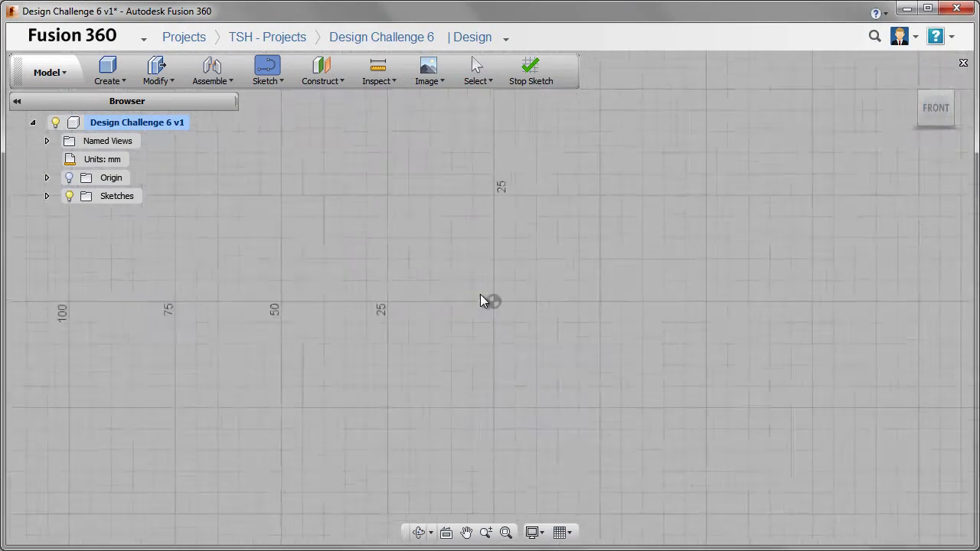
# Step: Draw the open five-line arch from the origin: vertical sides, angled shoulders and a flat top
pyautogui.click(503, 307)
pyautogui.click(503, 233)
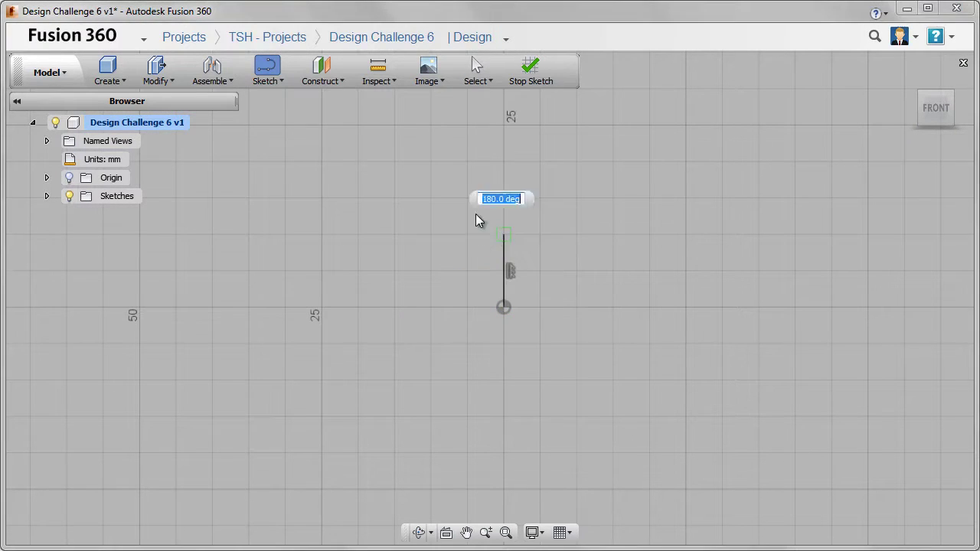
pyautogui.click(393, 123)
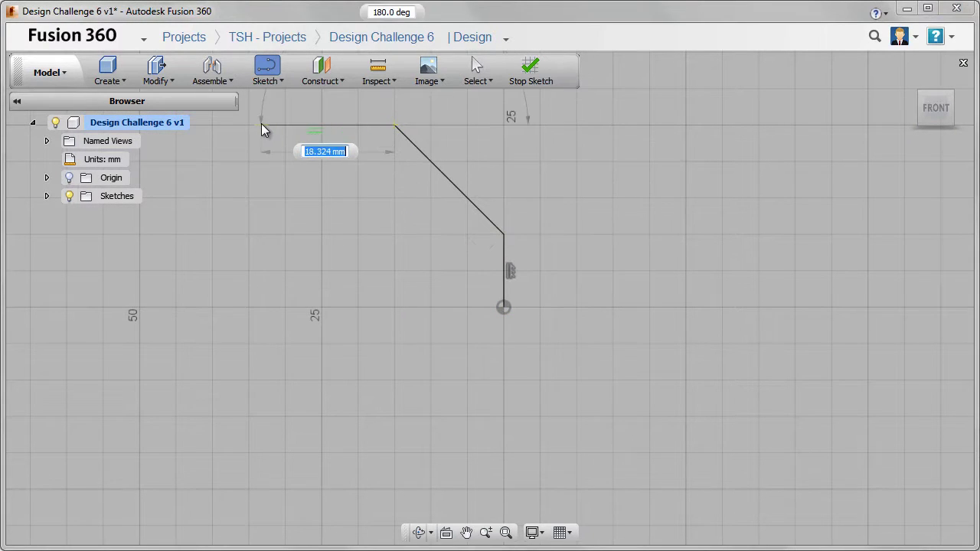
pyautogui.click(284, 125)
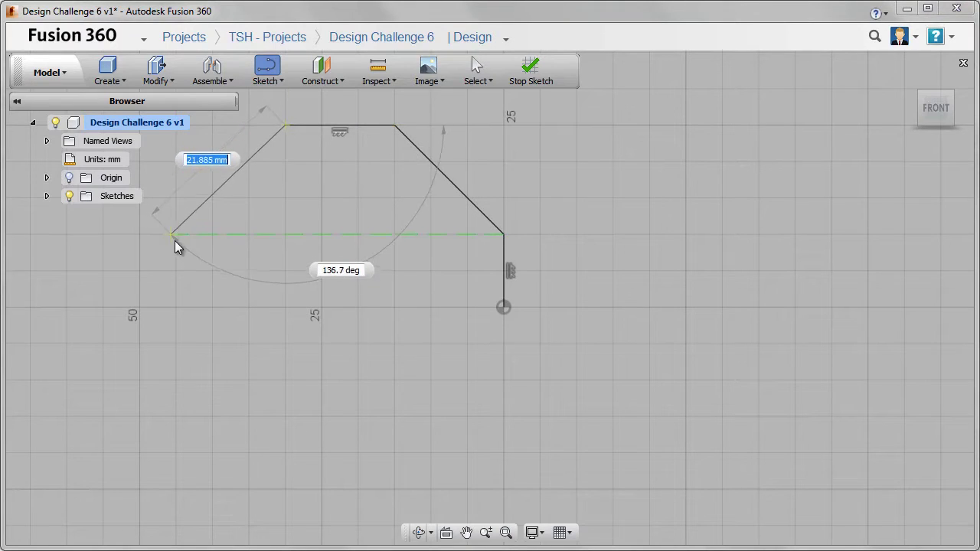
pyautogui.click(176, 234)
pyautogui.click(175, 303)
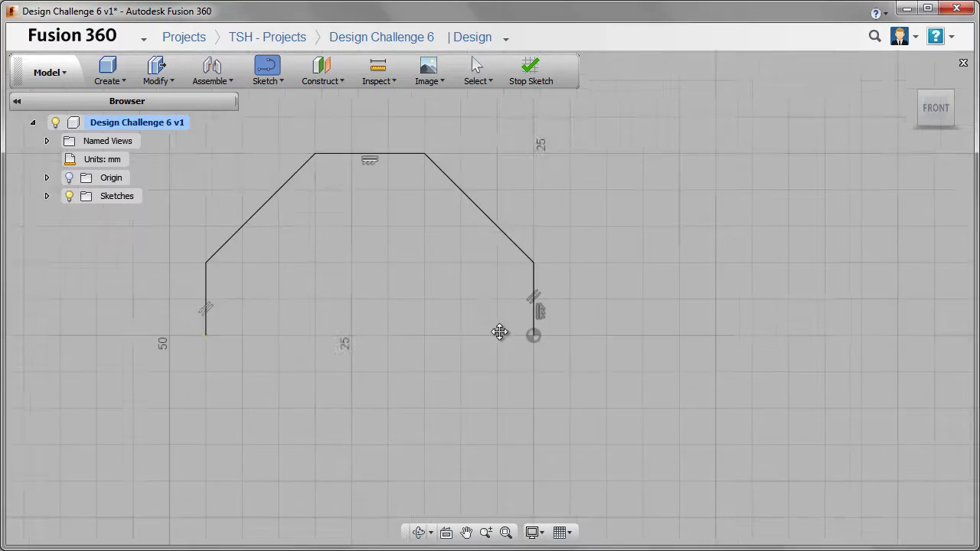
pyautogui.moveTo(175, 302); pyautogui.dragTo(525, 313, button='middle')
pyautogui.scroll(-2, 525, 313)
pyautogui.click(264, 76)
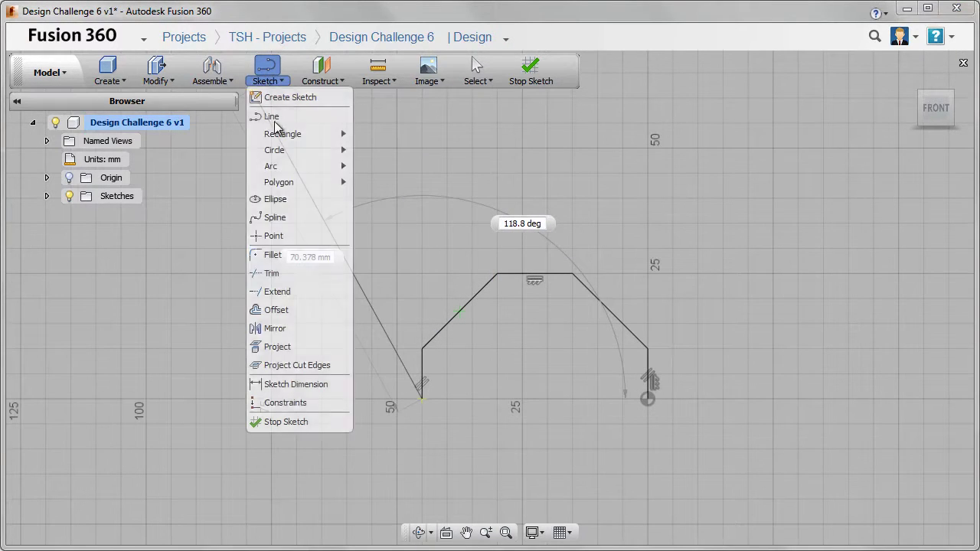
# Step: Offset the arch outline by 10 mm
pyautogui.click(276, 310)
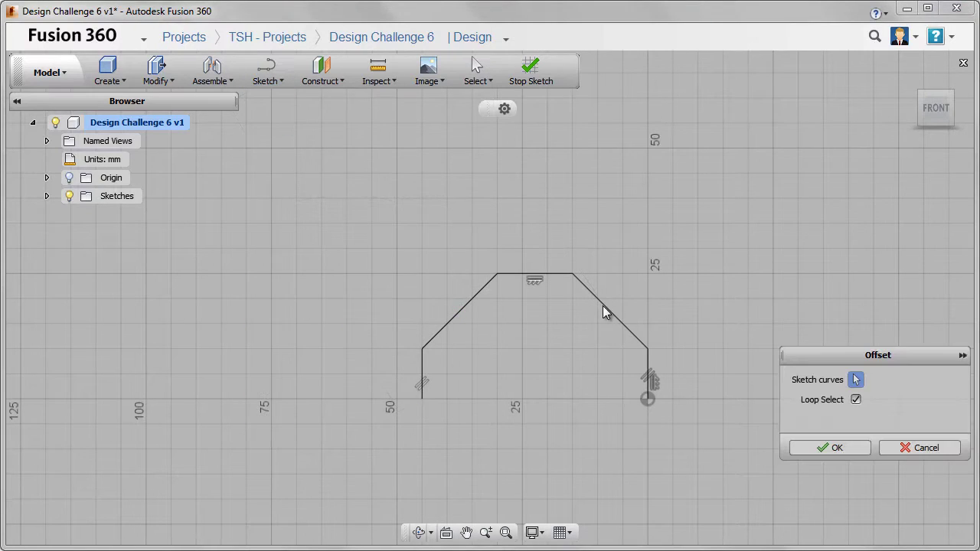
pyautogui.click(604, 306)
pyautogui.write('10')
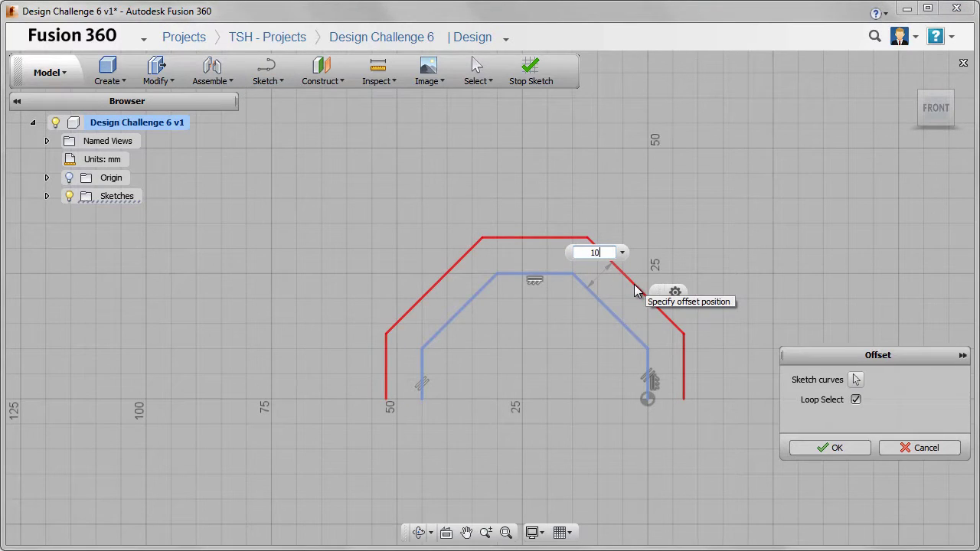
pyautogui.press('Return')
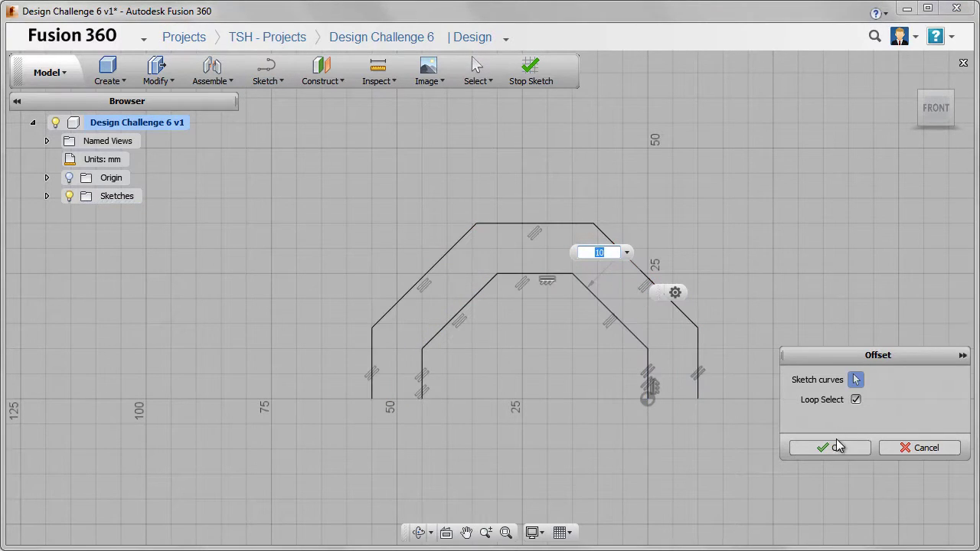
pyautogui.click(838, 445)
# Step: Draw a horizontal baseline and extend both outer diagonals down to it
pyautogui.click(261, 79)
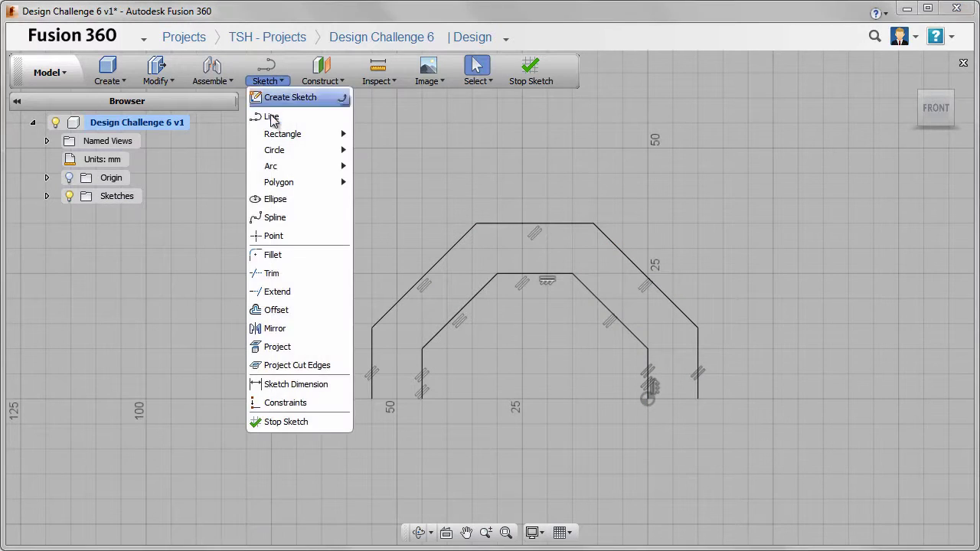
pyautogui.click(273, 117)
pyautogui.click(649, 351)
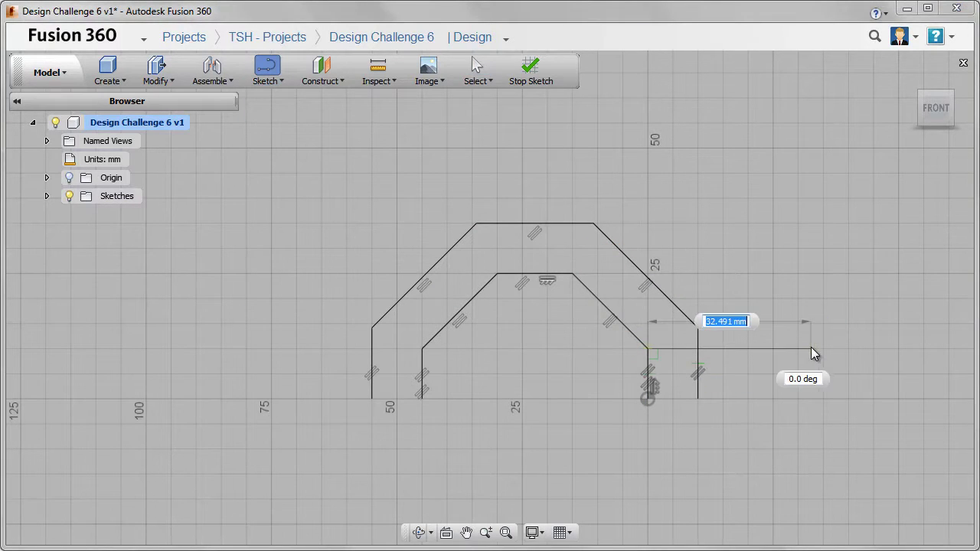
pyautogui.click(810, 349)
pyautogui.click(269, 75)
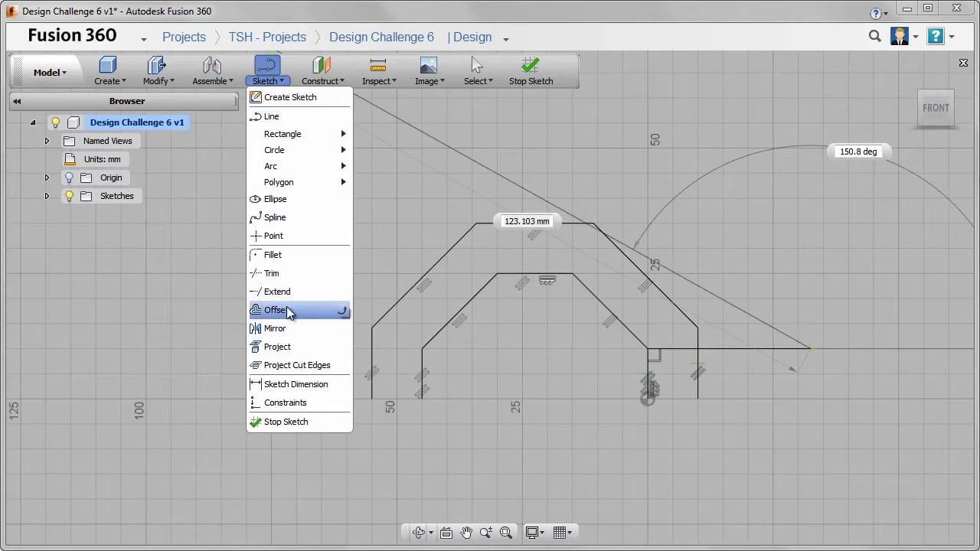
pyautogui.click(263, 292)
pyautogui.click(690, 319)
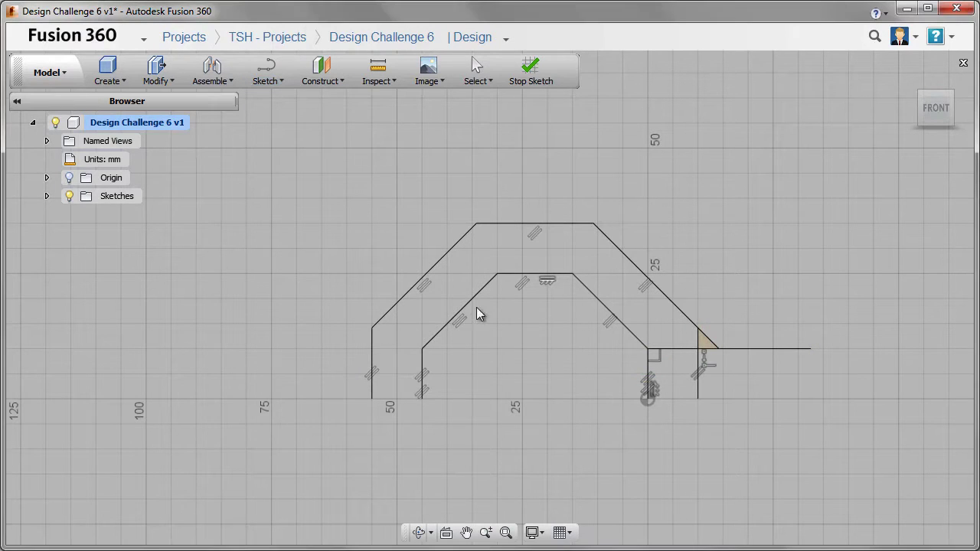
pyautogui.click(388, 311)
# Step: Close the band's left end with vertical and bottom lines, deleting a stray slanted line
pyautogui.click(264, 83)
pyautogui.click(270, 115)
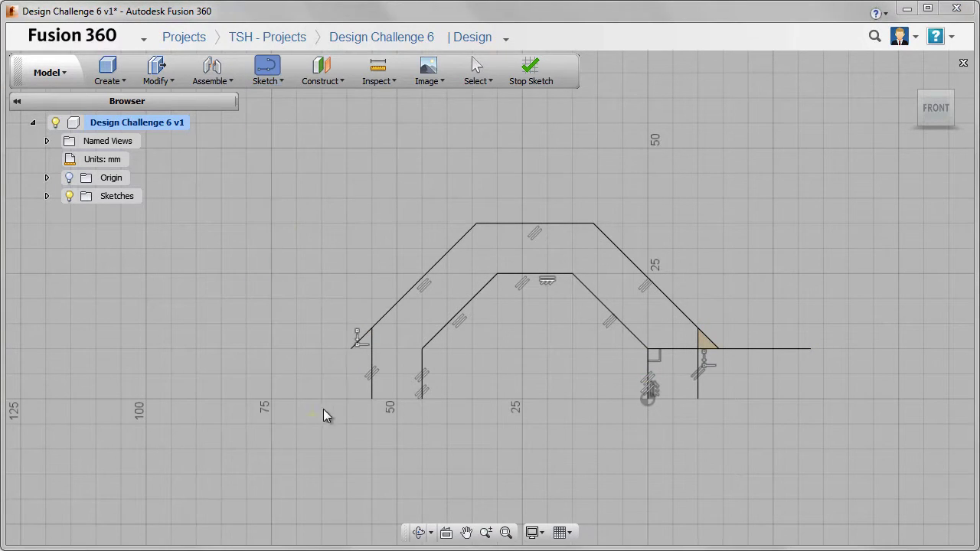
pyautogui.click(351, 348)
pyautogui.click(351, 398)
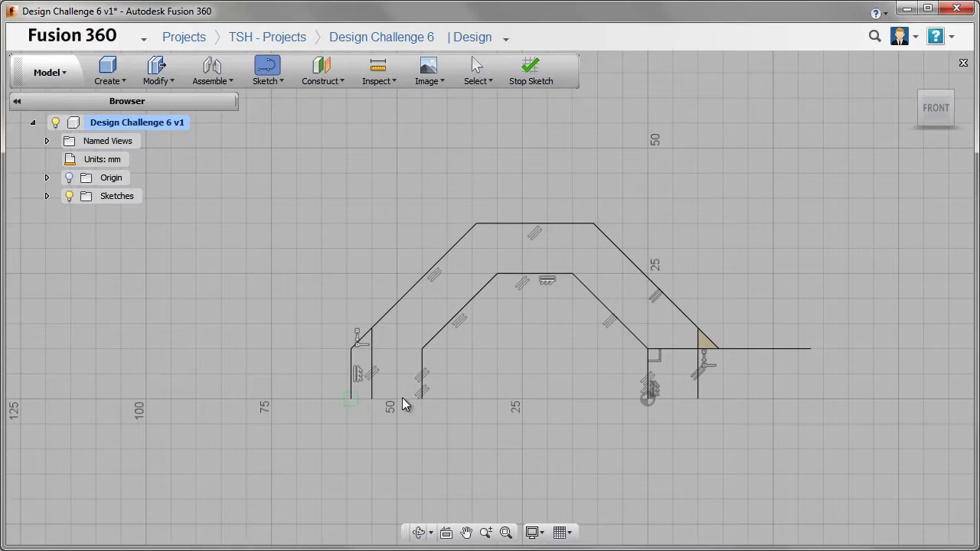
pyautogui.click(422, 398)
pyautogui.click(717, 352)
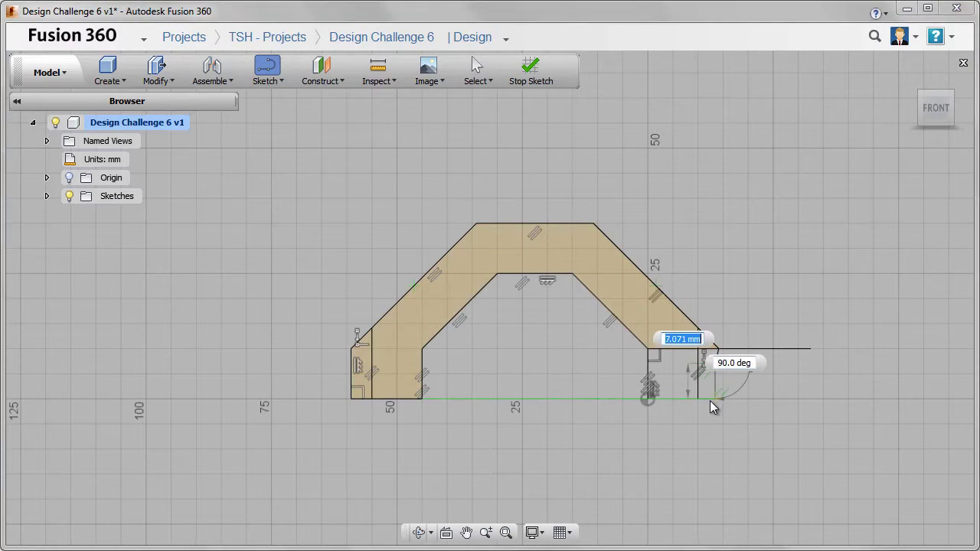
pyautogui.click(712, 400)
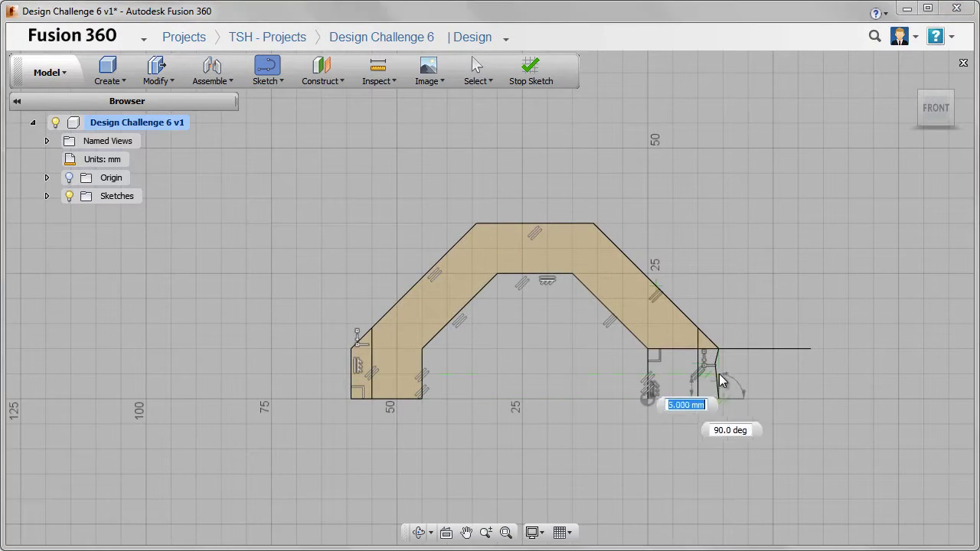
pyautogui.press('Escape')
pyautogui.scroll(3, 719, 371)
pyautogui.click(707, 369)
pyautogui.press('Delete')
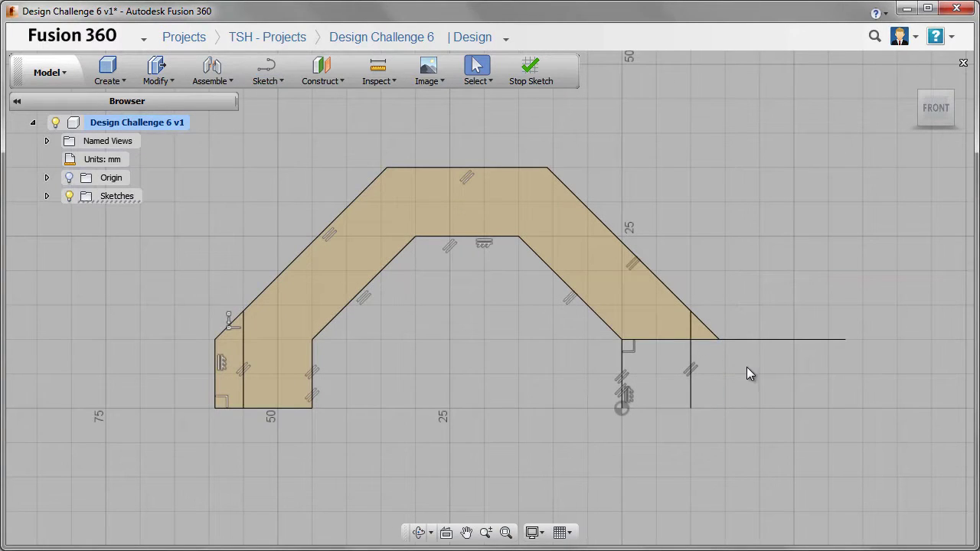
# Step: Close the band's right end with a vertical edge and a bottom line
pyautogui.rightClick(747, 367)
pyautogui.click(745, 414)
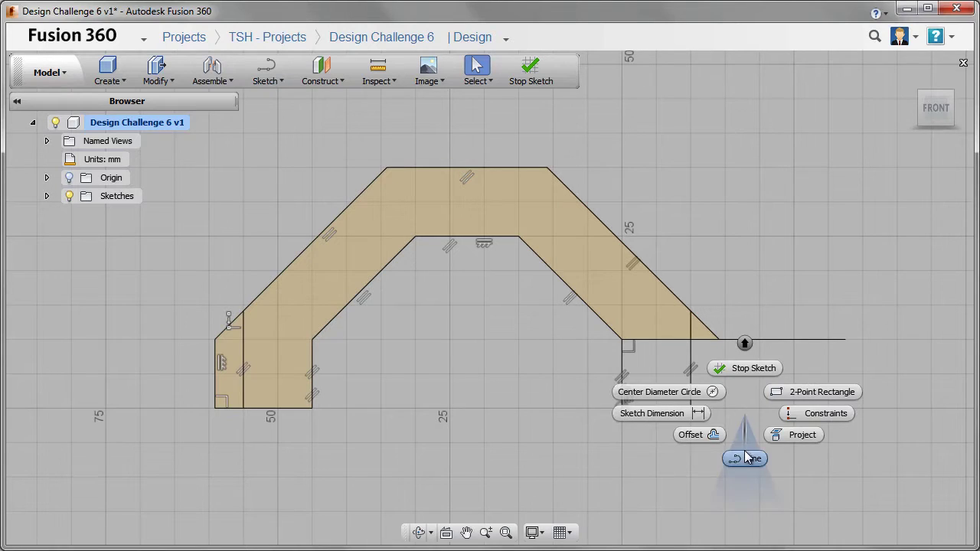
pyautogui.click(746, 458)
pyautogui.click(718, 340)
pyautogui.click(718, 409)
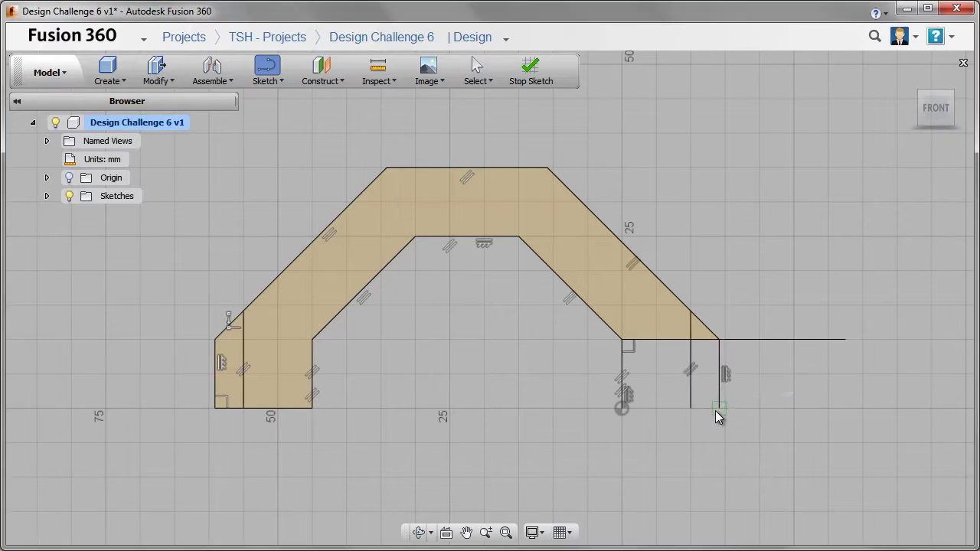
pyautogui.click(623, 406)
pyautogui.scroll(-3, 796, 350)
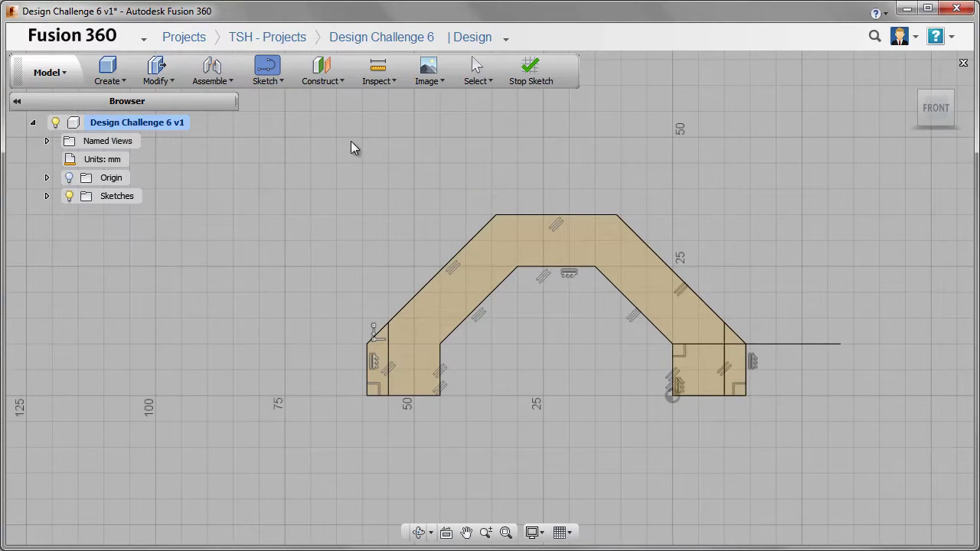
# Step: Draw the sloped leg: a 90 mm handle line, a 10 mm perpendicular end, and a closing line
pyautogui.click(367, 345)
pyautogui.moveTo(429, 297); pyautogui.dragTo(640, 166, button='middle')
pyautogui.scroll(-2, 640, 167)
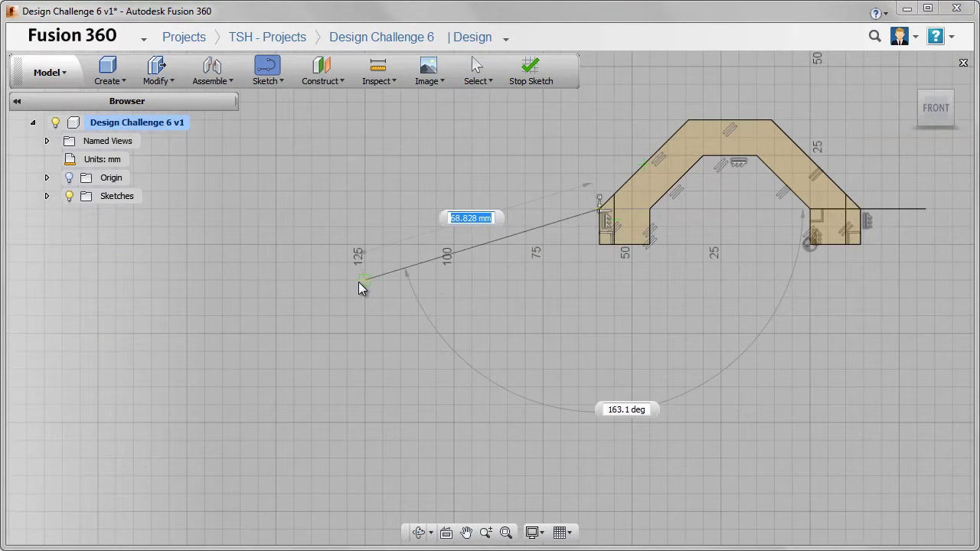
pyautogui.write('90')
pyautogui.press('Tab')
pyautogui.write('180+15')
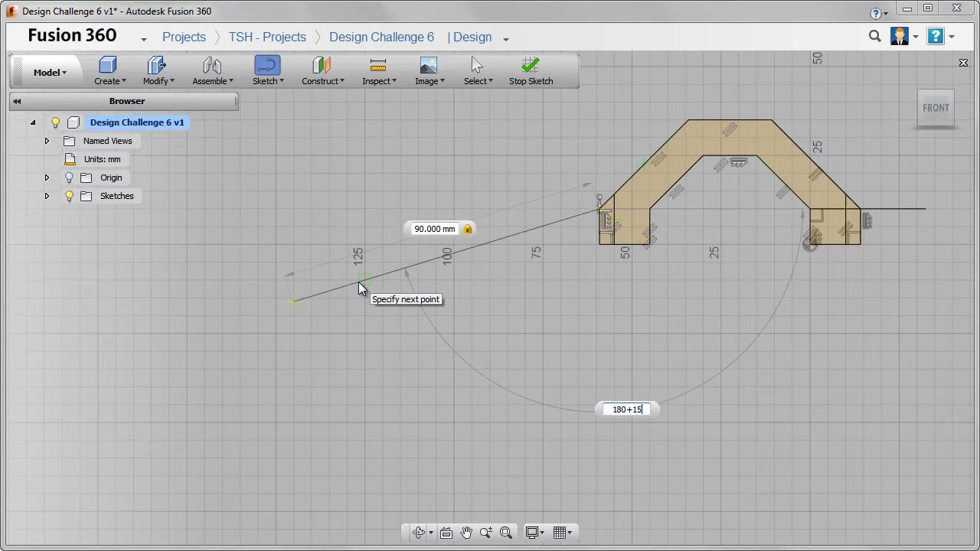
pyautogui.press('Tab')
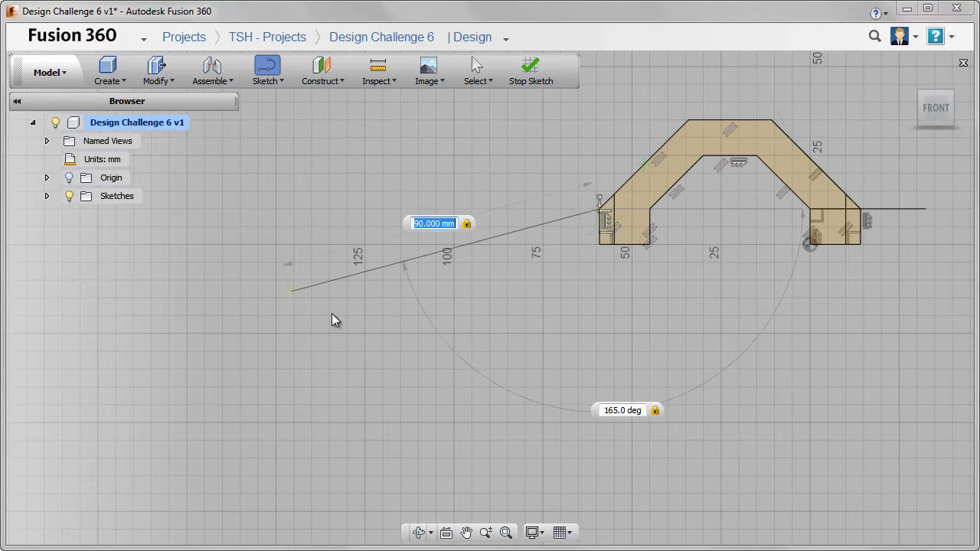
pyautogui.press('Return')
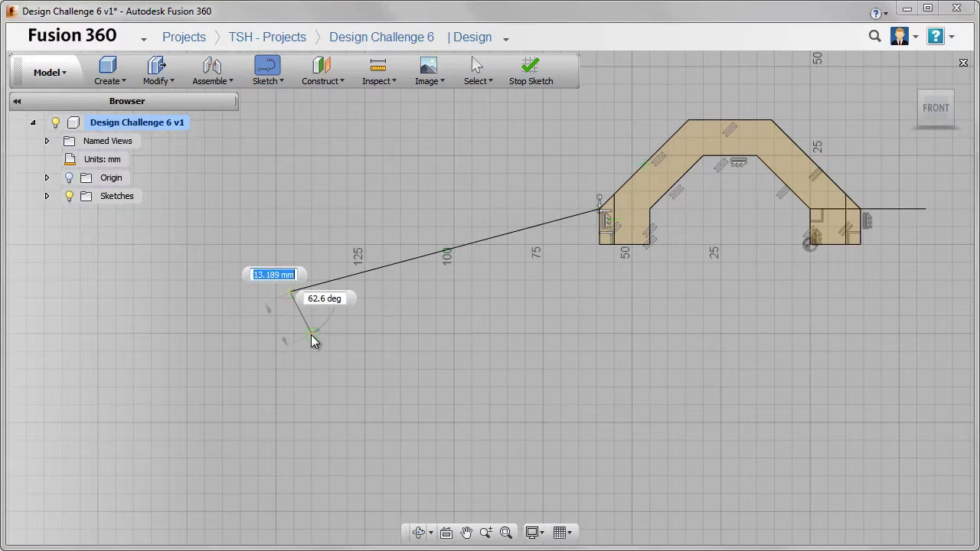
pyautogui.write('10')
pyautogui.press('Tab')
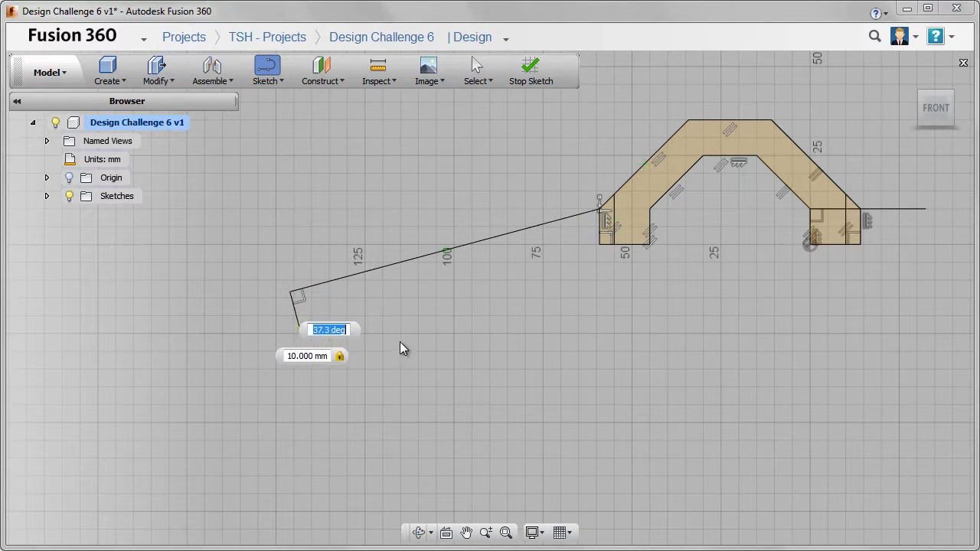
pyautogui.click(298, 343)
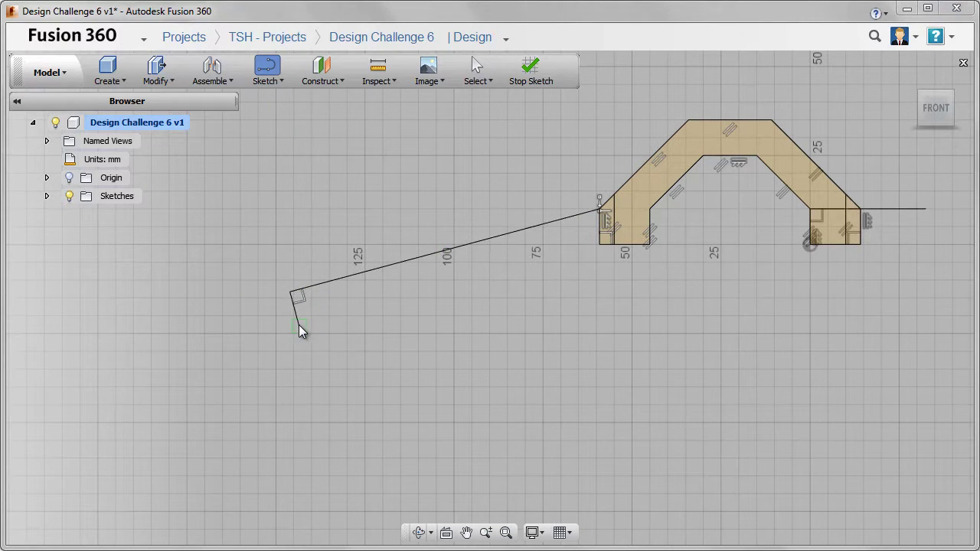
pyautogui.click(709, 216)
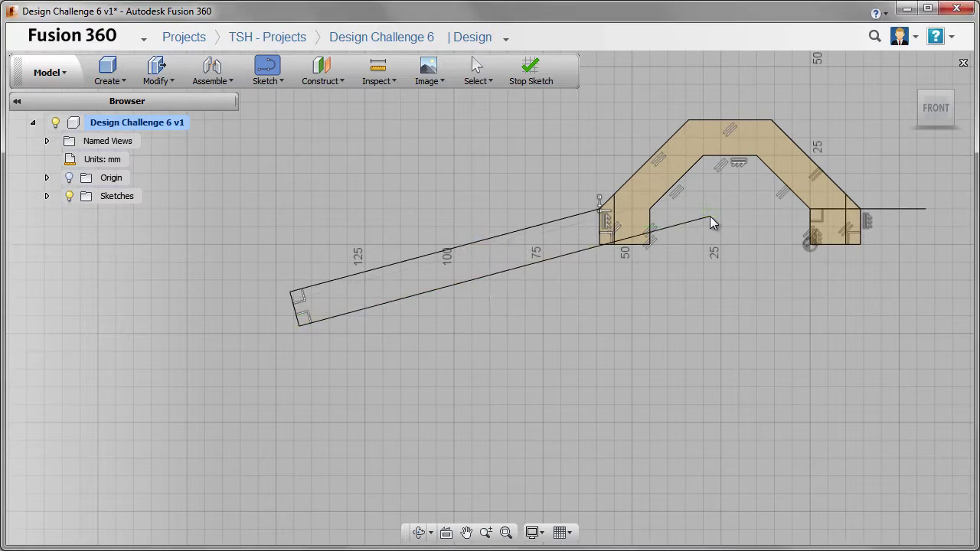
# Step: Trim the overhanging bottom, horizontal, sloped and vertical line ends around the sloped leg
pyautogui.click(266, 68)
pyautogui.click(285, 273)
pyautogui.scroll(3, 649, 246)
pyautogui.scroll(3, 503, 237)
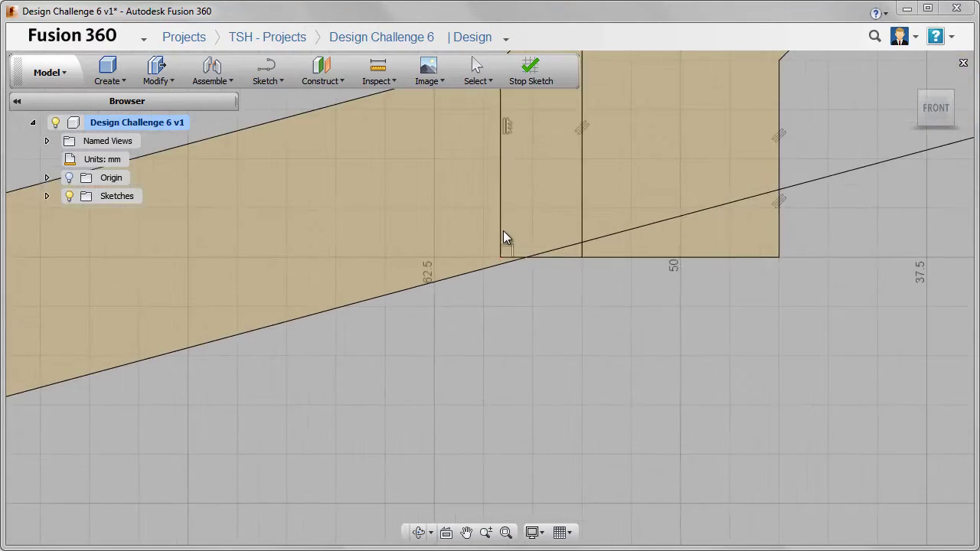
pyautogui.scroll(-2, 528, 249)
pyautogui.click(556, 261)
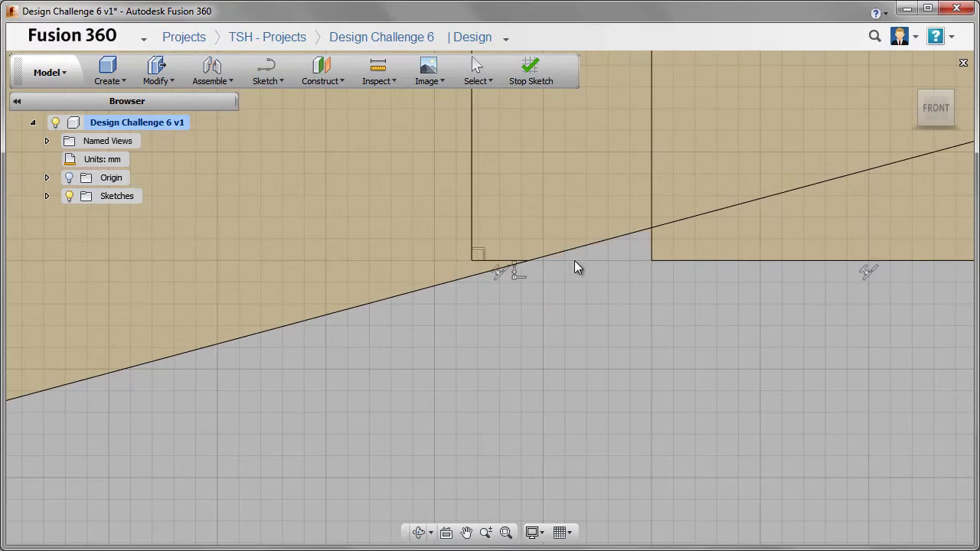
pyautogui.click(672, 260)
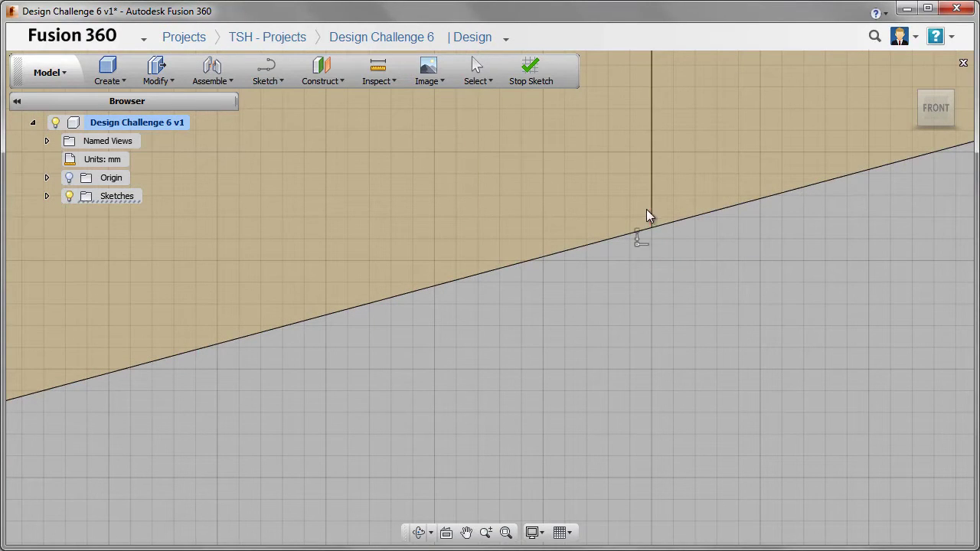
pyautogui.scroll(-3, 516, 342)
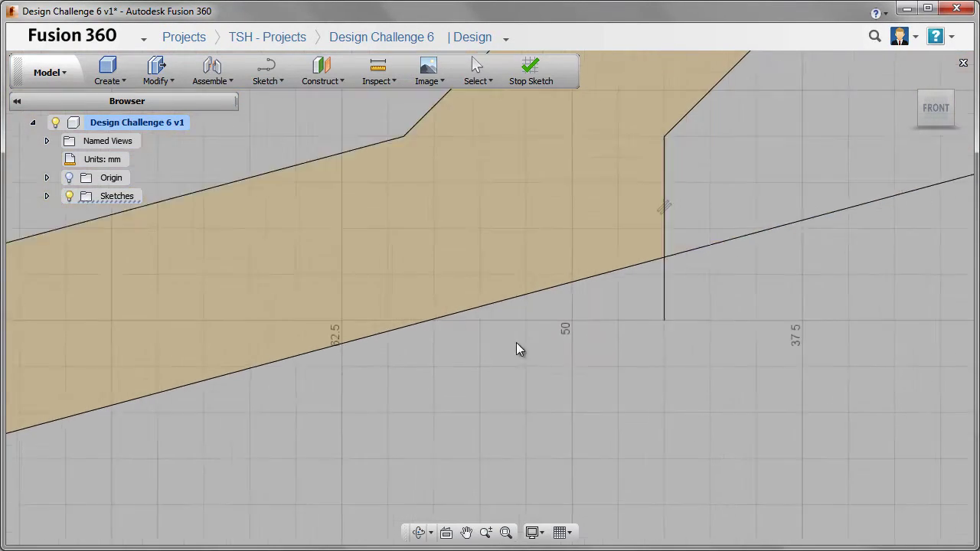
pyautogui.click(685, 259)
pyautogui.click(646, 284)
pyautogui.scroll(-3, 537, 342)
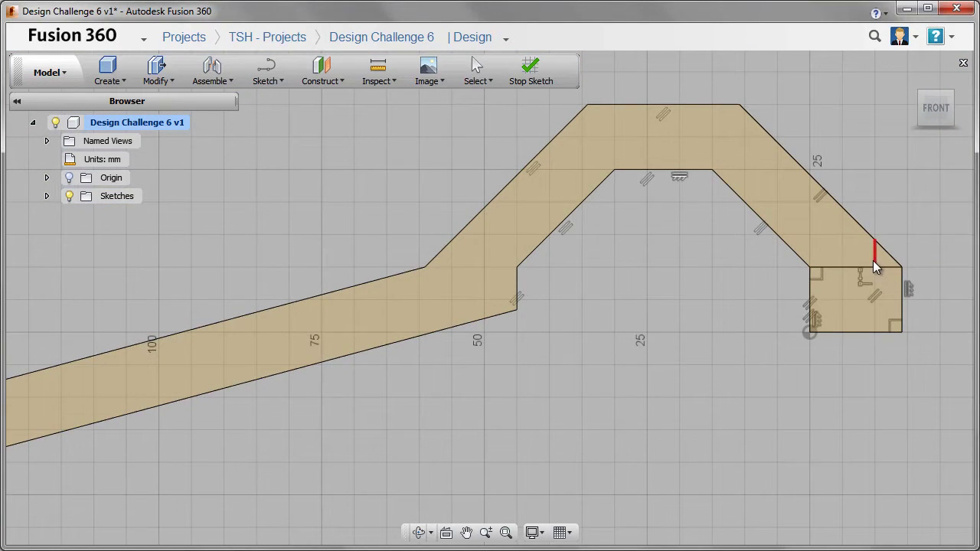
pyautogui.scroll(-3, 742, 264)
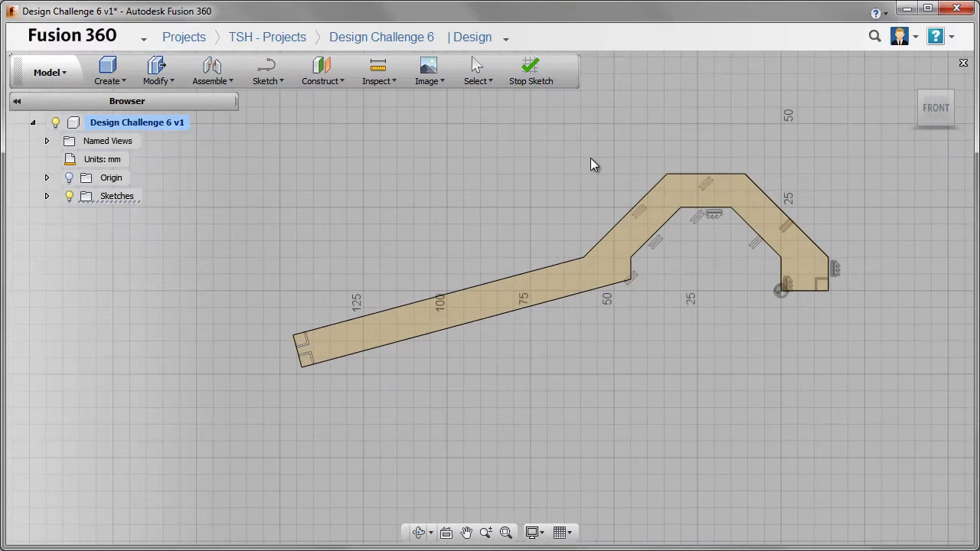
# Step: Draw a line across the sloped leg and dimension it 80 mm from the handle's end
pyautogui.click(273, 81)
pyautogui.click(544, 268)
pyautogui.scroll(3, 557, 298)
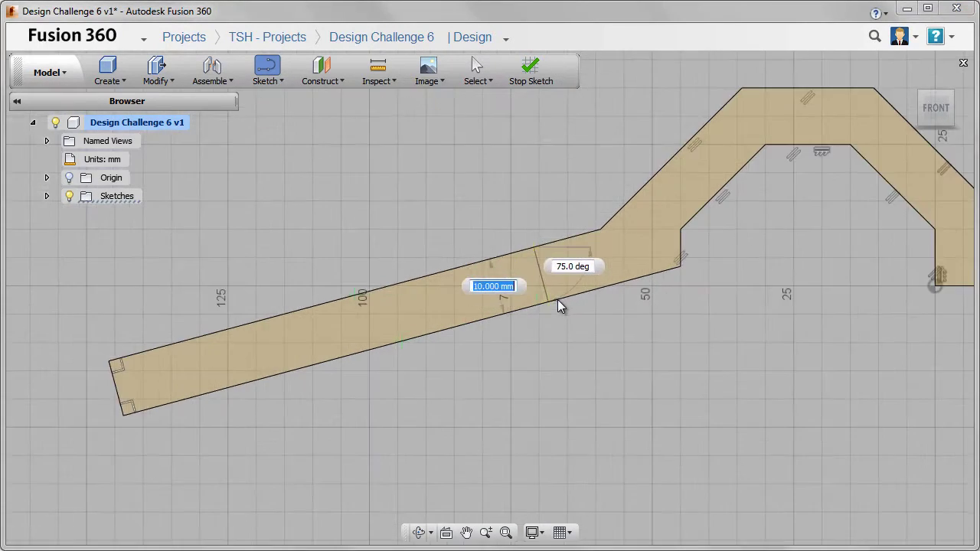
pyautogui.click(546, 300)
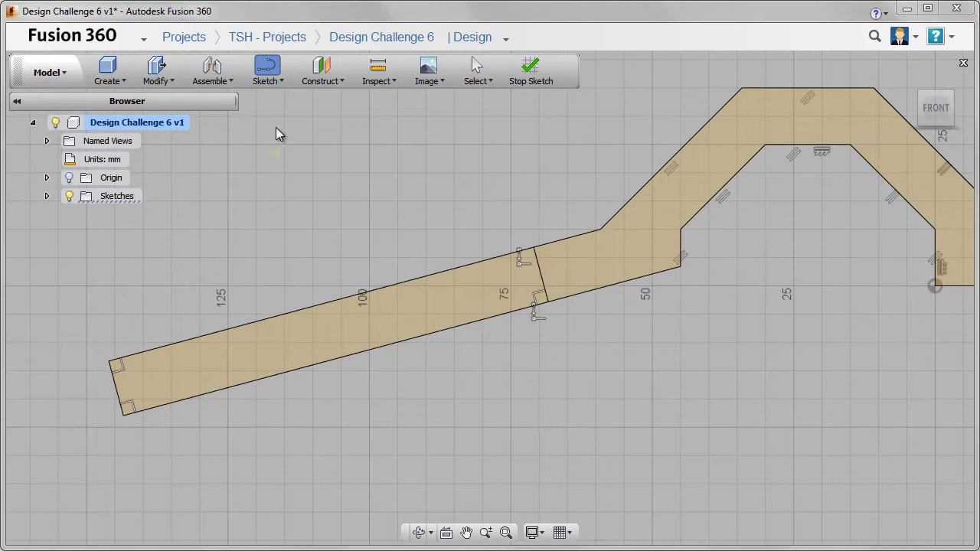
pyautogui.click(266, 75)
pyautogui.click(304, 383)
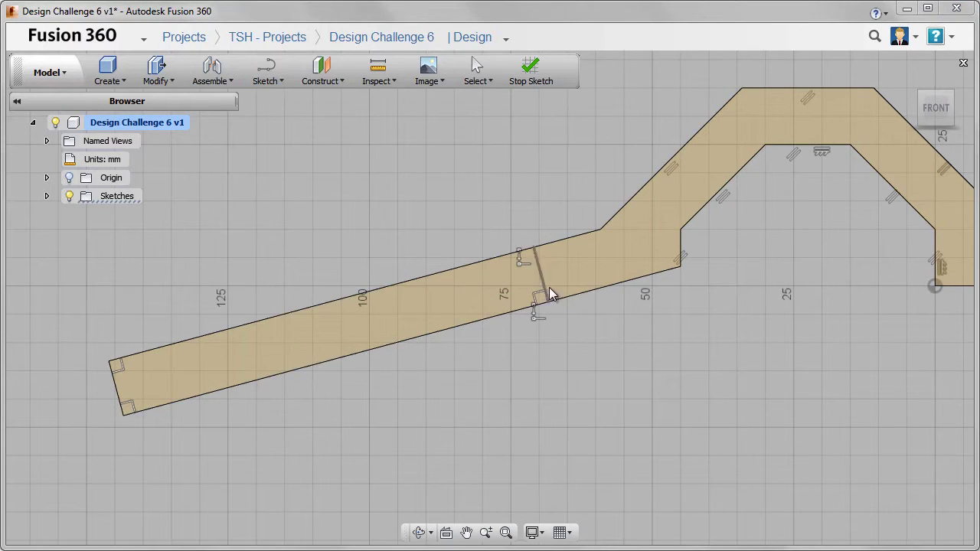
pyautogui.click(547, 292)
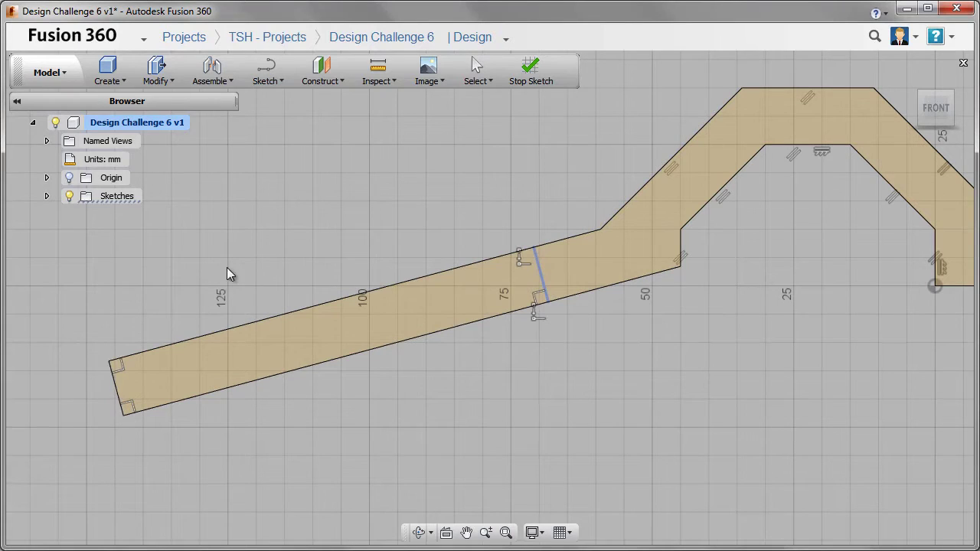
pyautogui.click(117, 387)
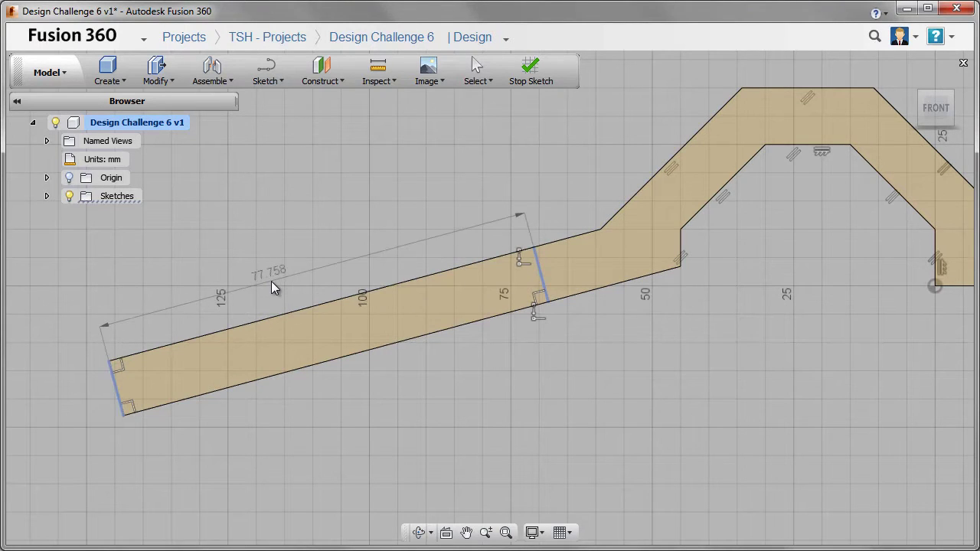
pyautogui.click(273, 277)
pyautogui.write('80')
pyautogui.press('Return')
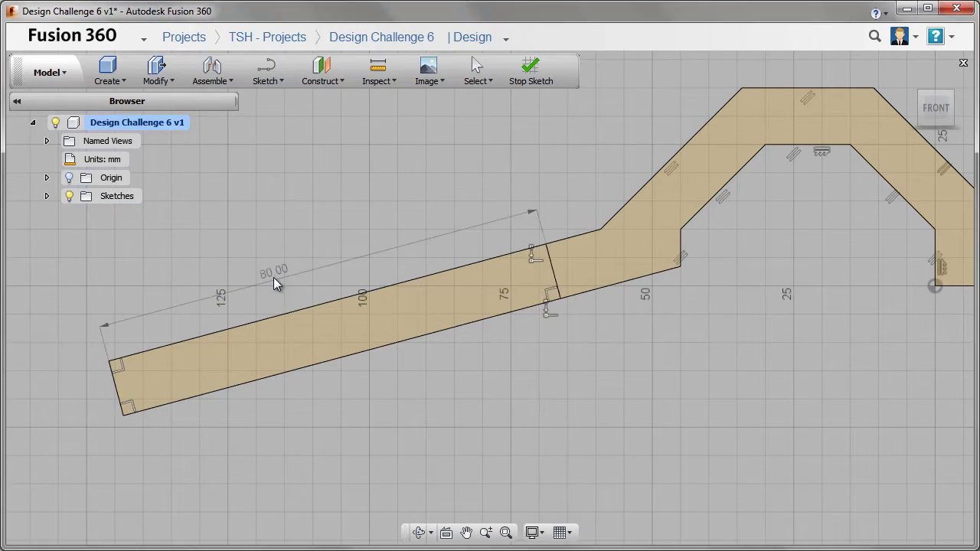
# Step: Add a 5 mm diameter circle centred on the crossing line's midpoint
pyautogui.click(264, 80)
pyautogui.moveTo(274, 150)
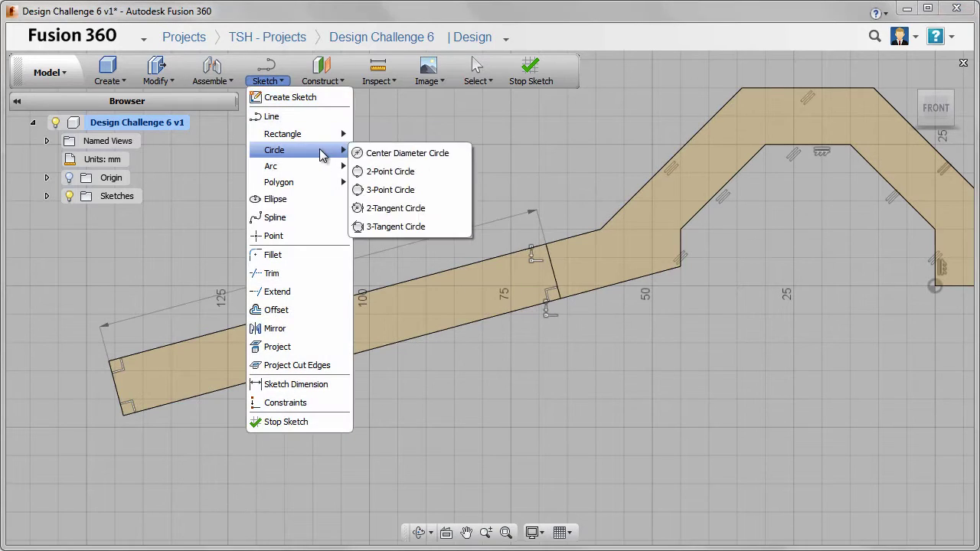
pyautogui.click(391, 153)
pyautogui.click(556, 274)
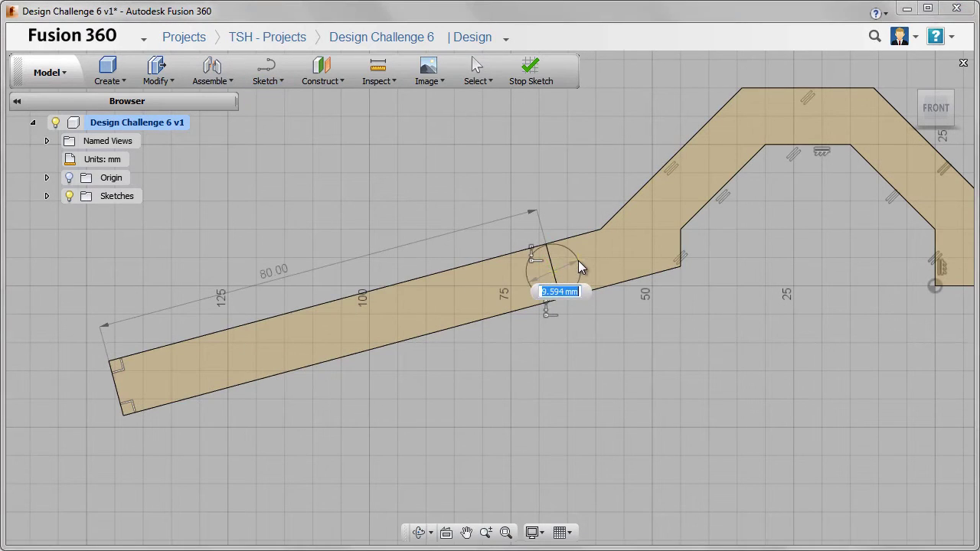
pyautogui.press('Return')
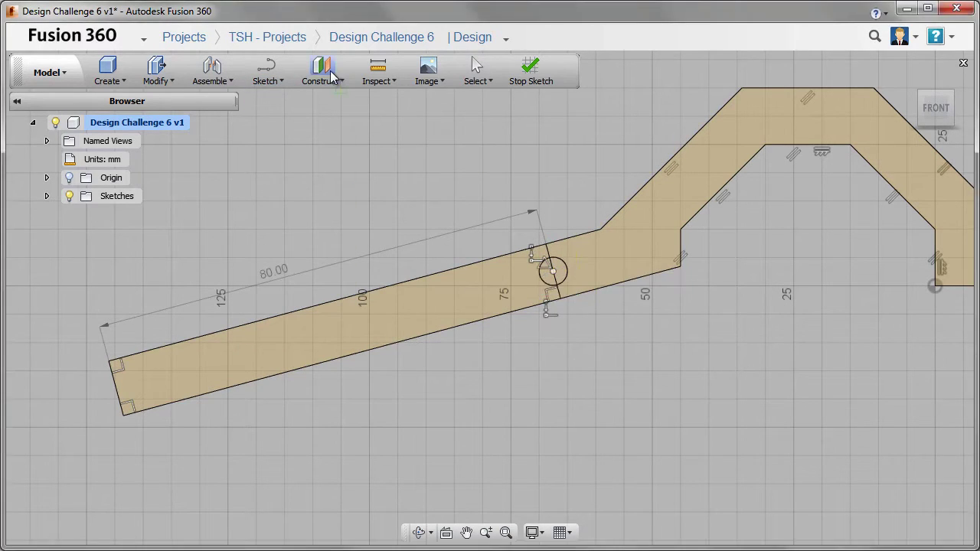
# Step: Draw a horizontal line from the circle centre and extend it and the foot's edge to meet
pyautogui.click(557, 277)
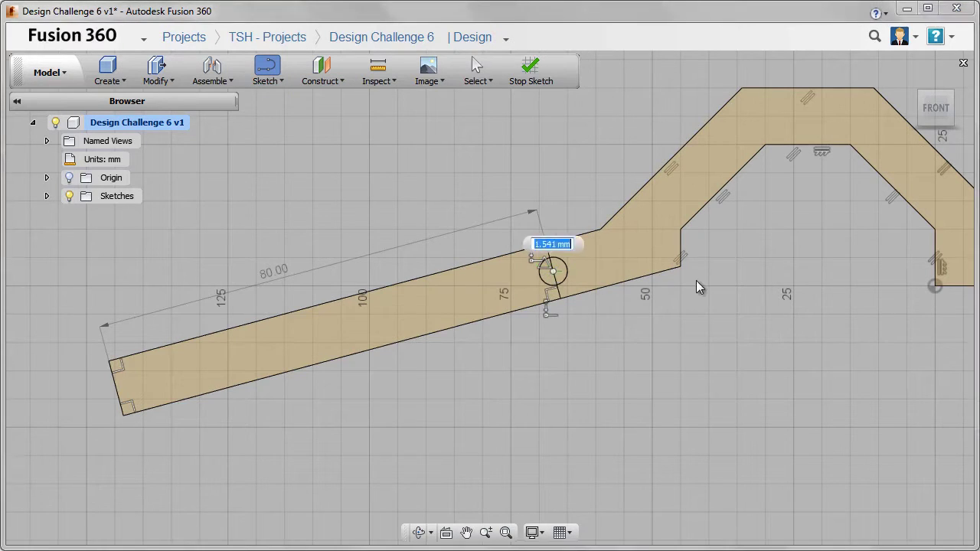
pyautogui.moveTo(796, 284); pyautogui.dragTo(566, 286, button='middle')
pyautogui.click(815, 284)
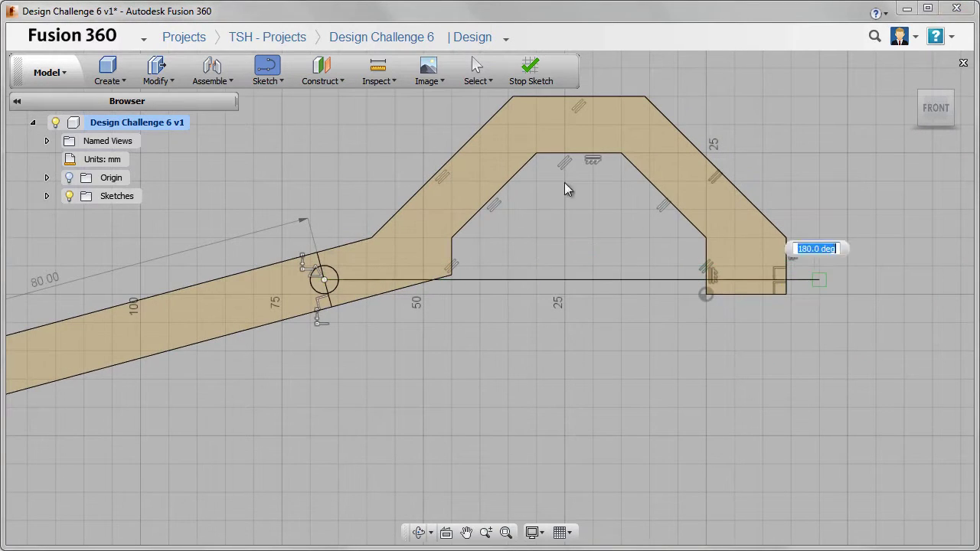
pyautogui.click(266, 75)
pyautogui.click(286, 285)
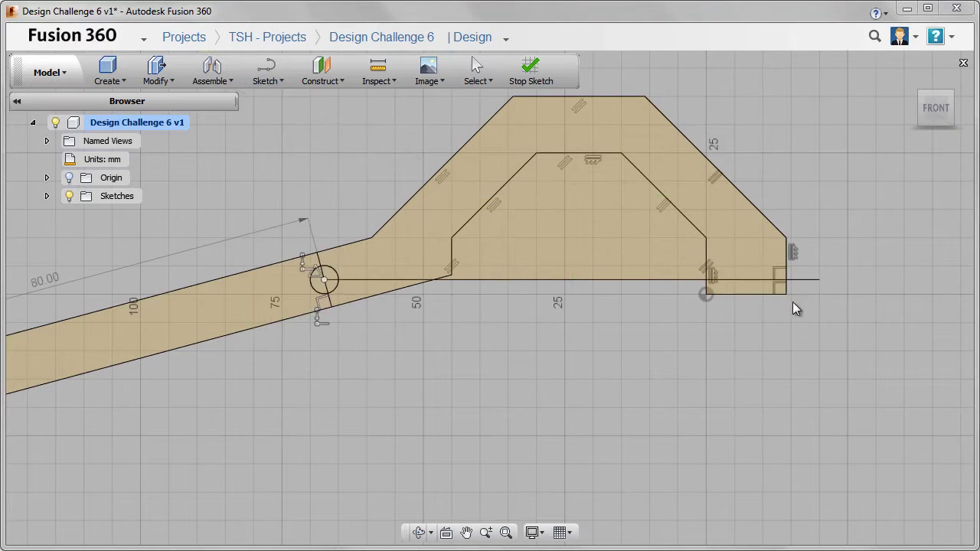
pyautogui.click(685, 277)
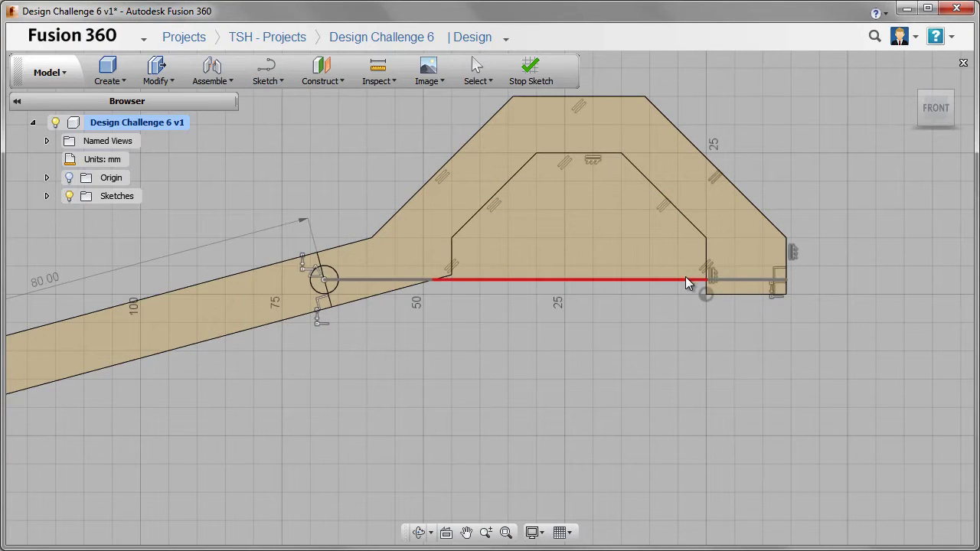
pyautogui.scroll(3, 704, 287)
pyautogui.click(831, 287)
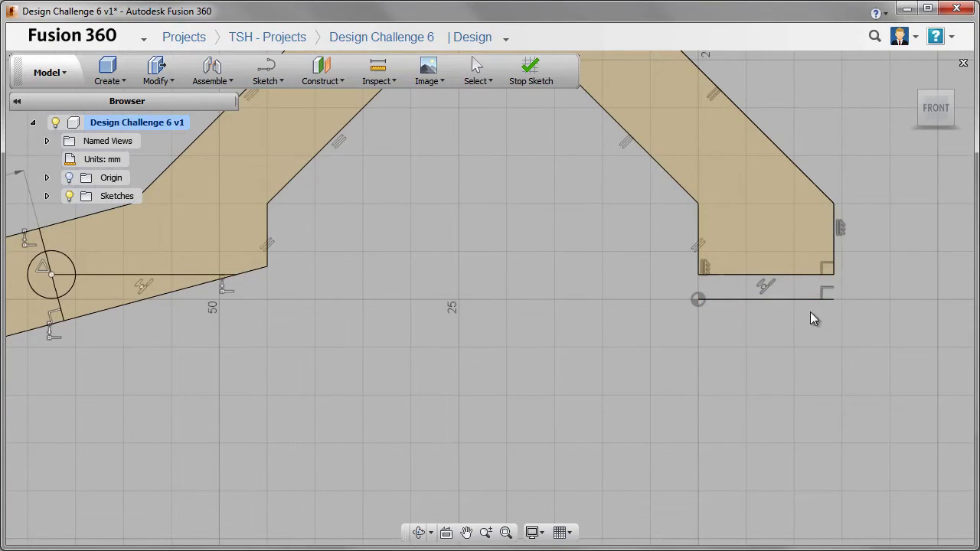
pyautogui.scroll(-3, 811, 310)
# Step: Finish the sketch and select the handle, bent arm and triangle profiles for extrusion
pyautogui.click(536, 73)
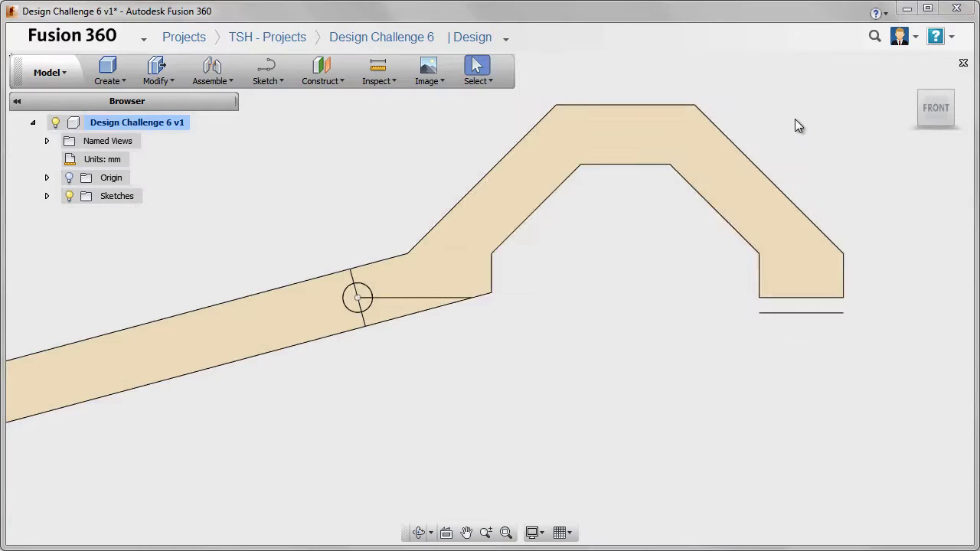
pyautogui.click(127, 88)
pyautogui.click(125, 189)
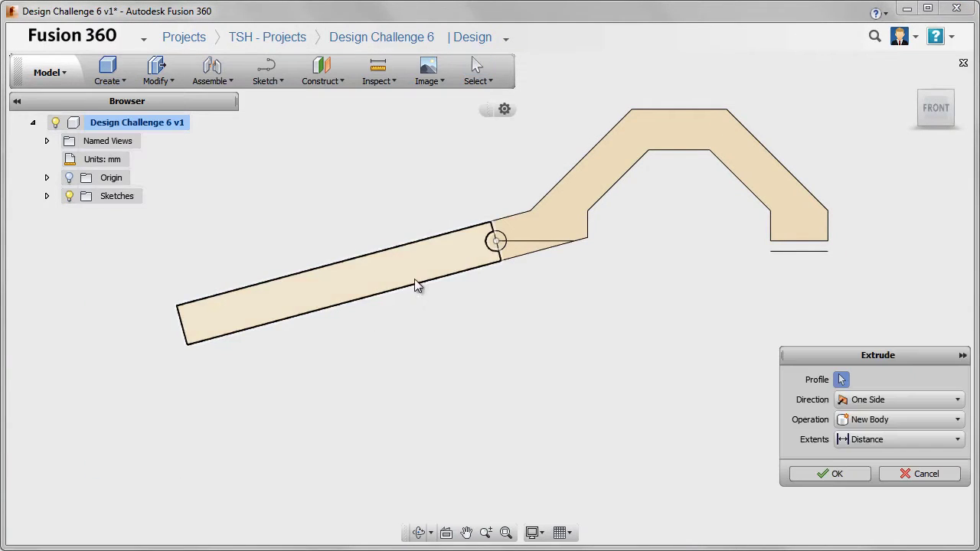
pyautogui.click(414, 278)
pyautogui.click(536, 241)
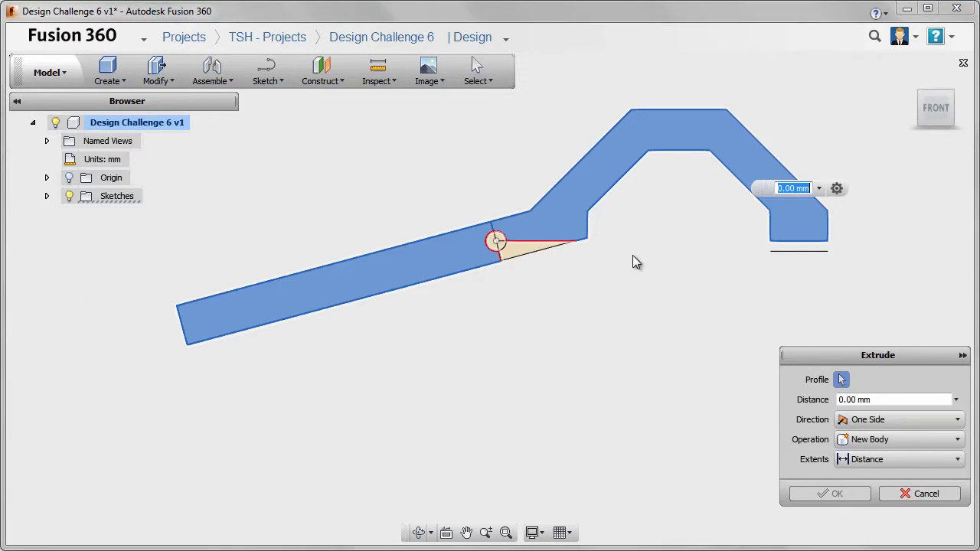
pyautogui.click(522, 255)
pyautogui.scroll(-1, 665, 264)
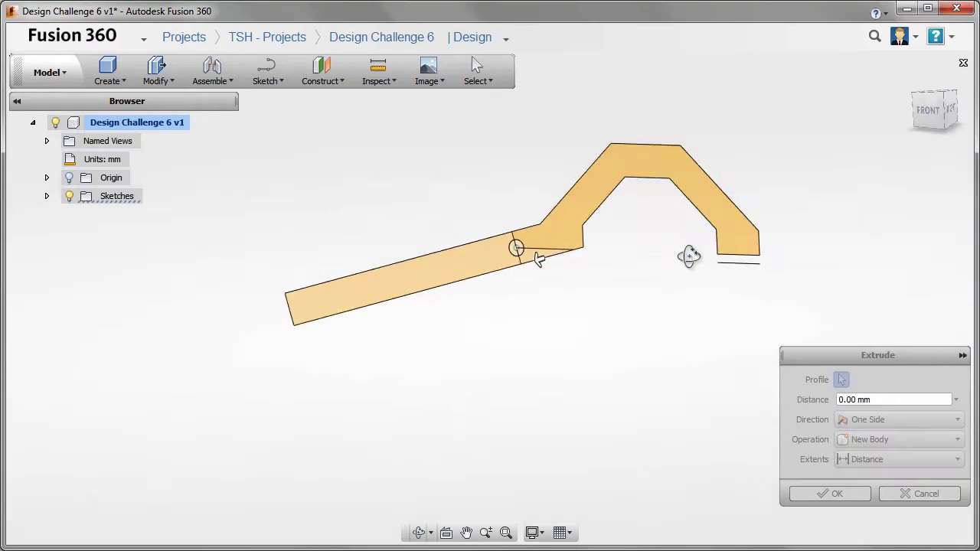
pyautogui.keyDown('shift'); pyautogui.moveTo(684, 256); pyautogui.dragTo(598, 259, button='middle'); pyautogui.keyUp('shift')
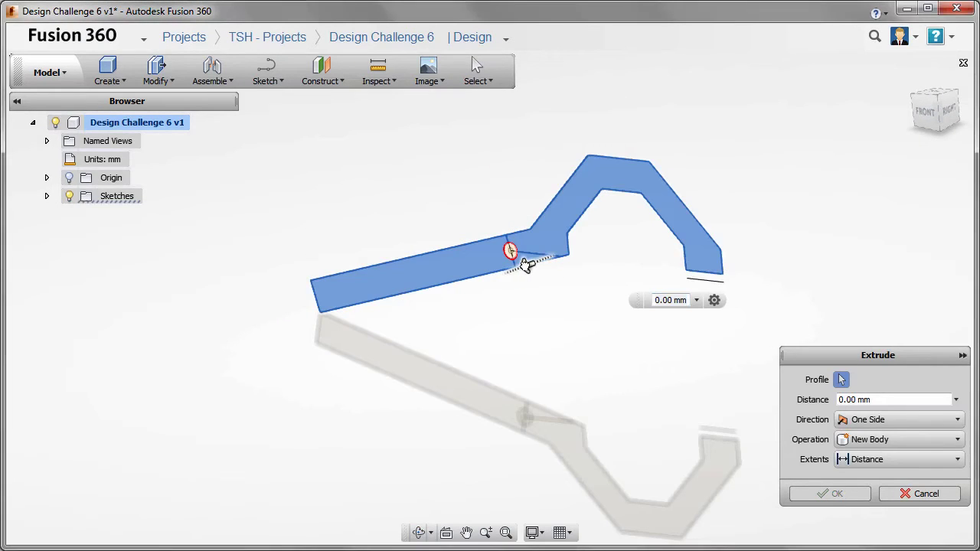
# Step: Extrude the selected profiles 4 mm as a new component
pyautogui.write('7')
pyautogui.press('Return')
pyautogui.moveTo(511, 268); pyautogui.dragTo(517, 268)
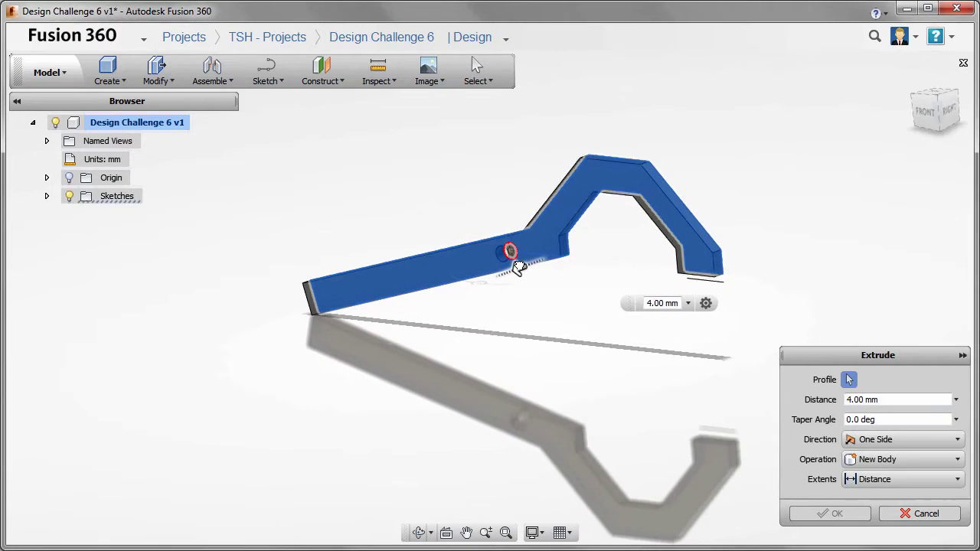
pyautogui.click(919, 459)
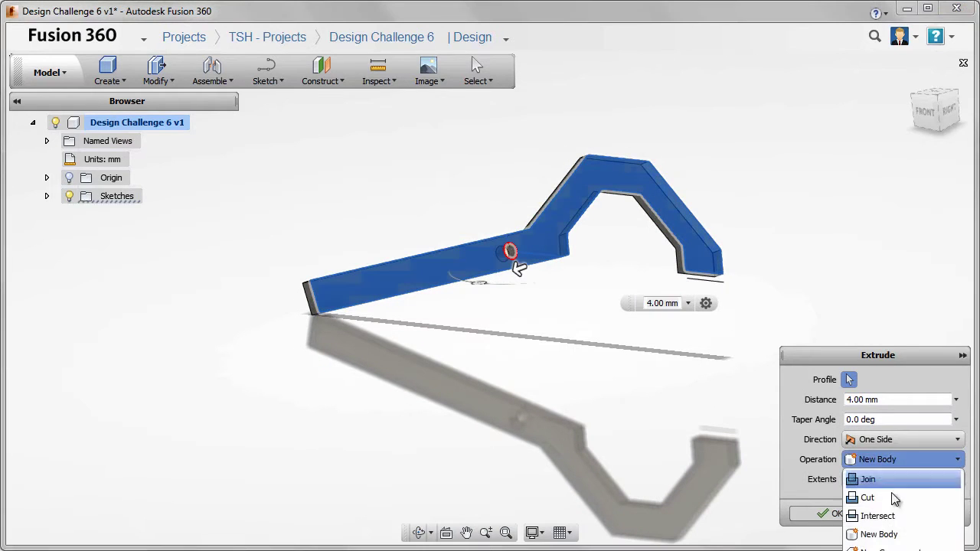
pyautogui.click(873, 538)
pyautogui.click(836, 513)
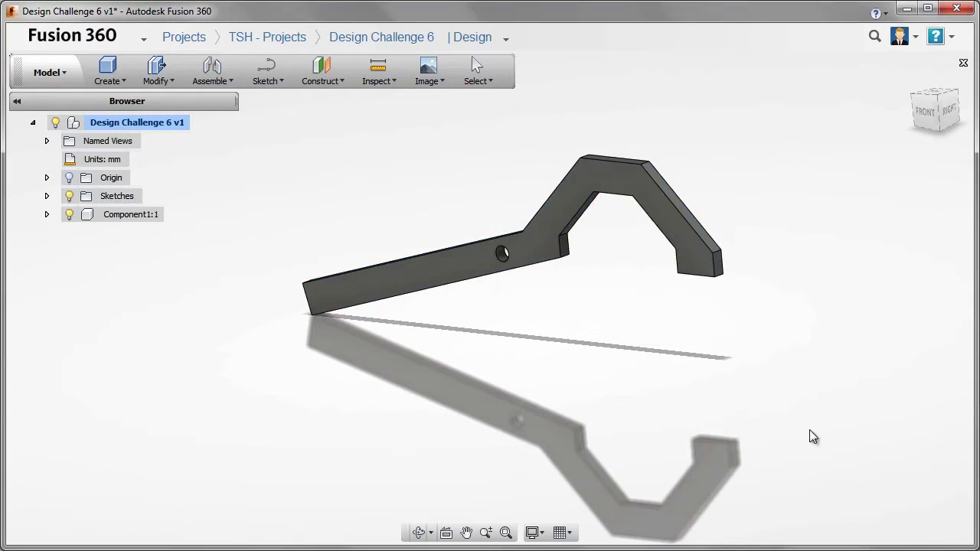
pyautogui.keyDown('shift'); pyautogui.moveTo(877, 339); pyautogui.dragTo(394, 189, button='middle'); pyautogui.keyUp('shift')
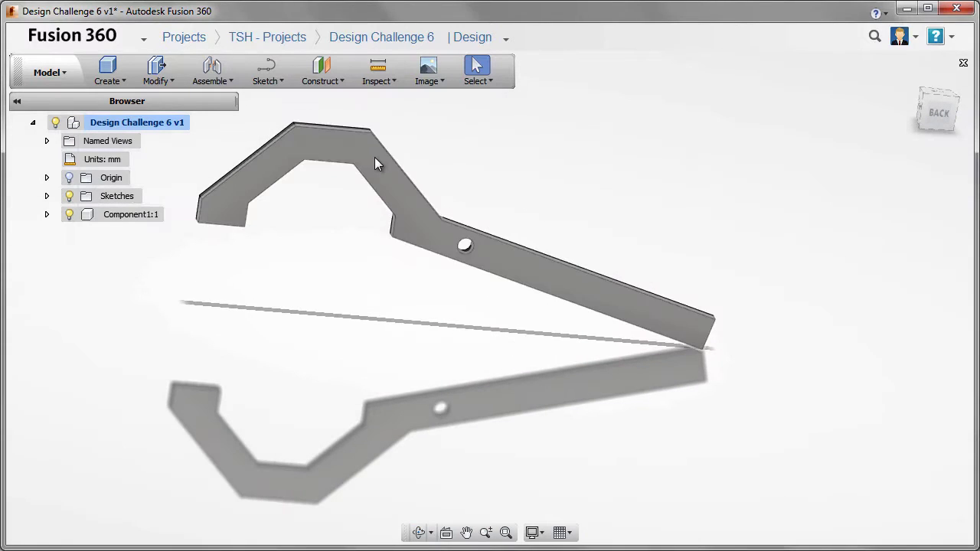
# Step: Sketch lines on the part's face closing the arch profile at the arm step
pyautogui.rightClick(374, 157)
pyautogui.click(368, 224)
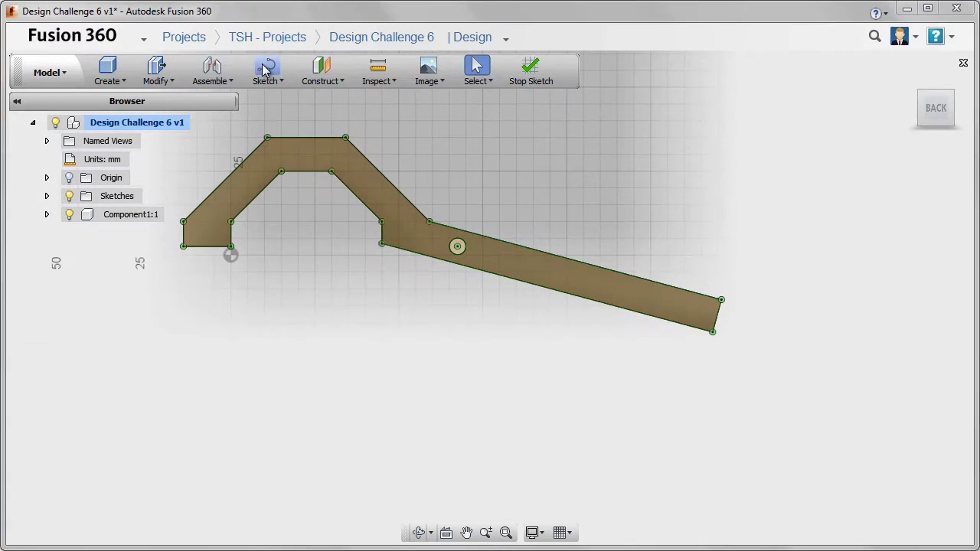
pyautogui.click(266, 68)
pyautogui.scroll(3, 375, 237)
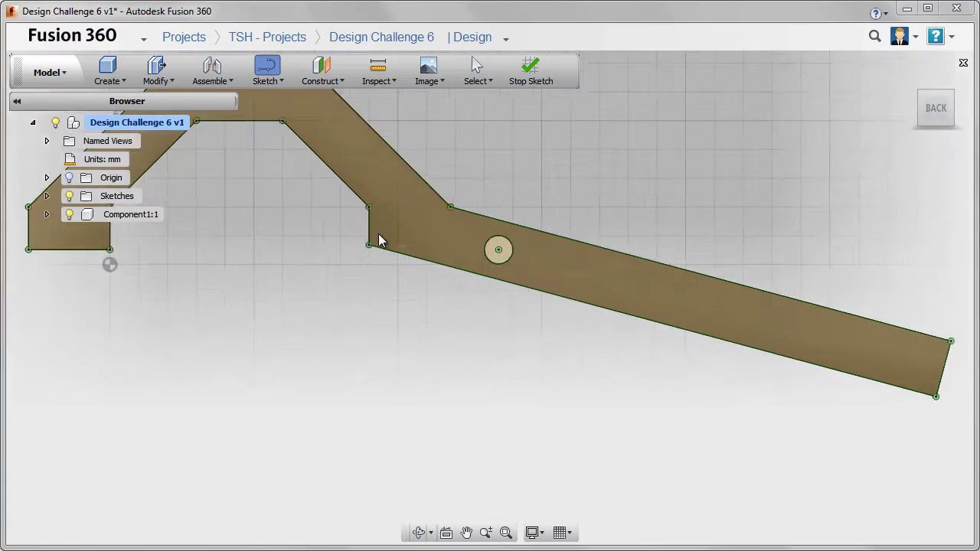
pyautogui.scroll(1, 369, 225)
pyautogui.click(367, 224)
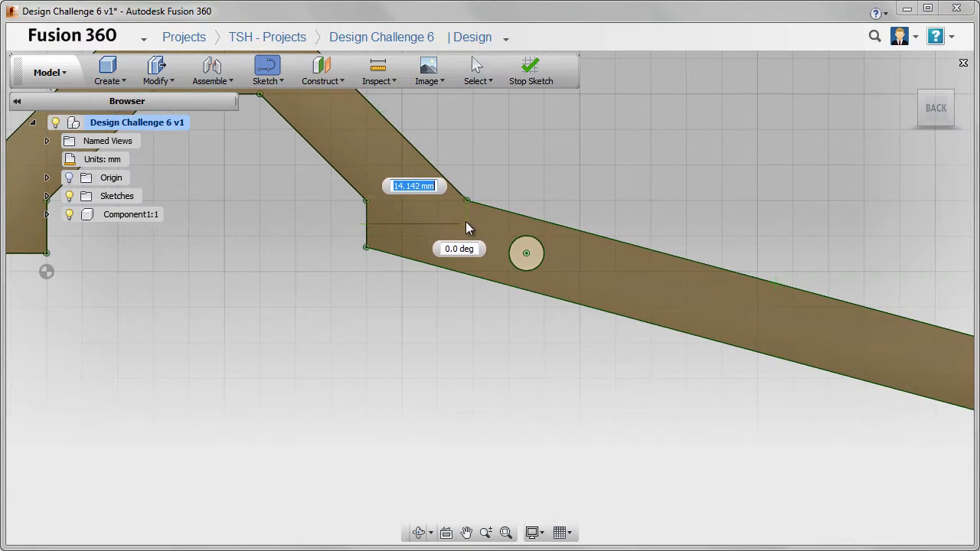
pyautogui.click(465, 223)
pyautogui.click(466, 201)
pyautogui.scroll(-3, 641, 313)
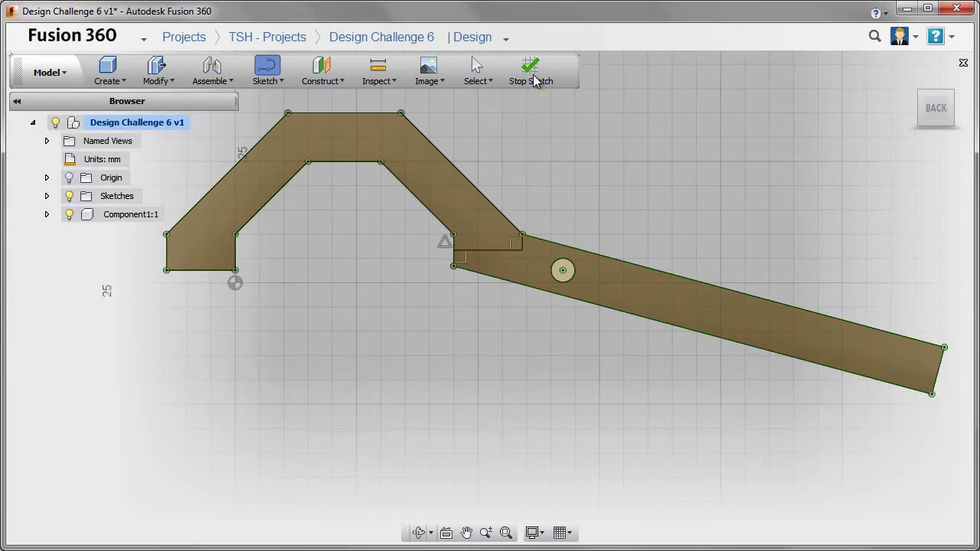
pyautogui.click(530, 69)
# Step: Extrude the arch profile 10 mm, joined to the arm
pyautogui.click(336, 144)
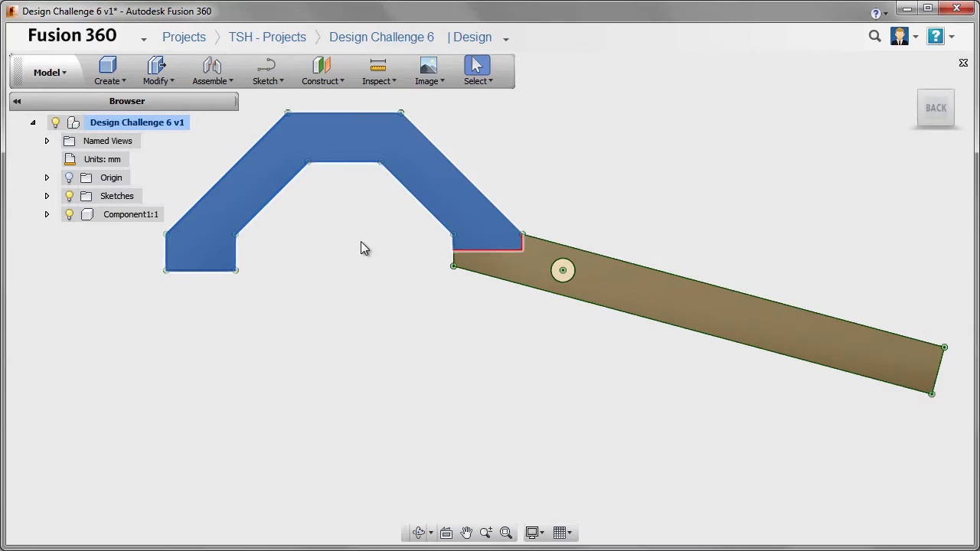
pyautogui.scroll(-1, 366, 244)
pyautogui.rightClick(373, 245)
pyautogui.click(419, 218)
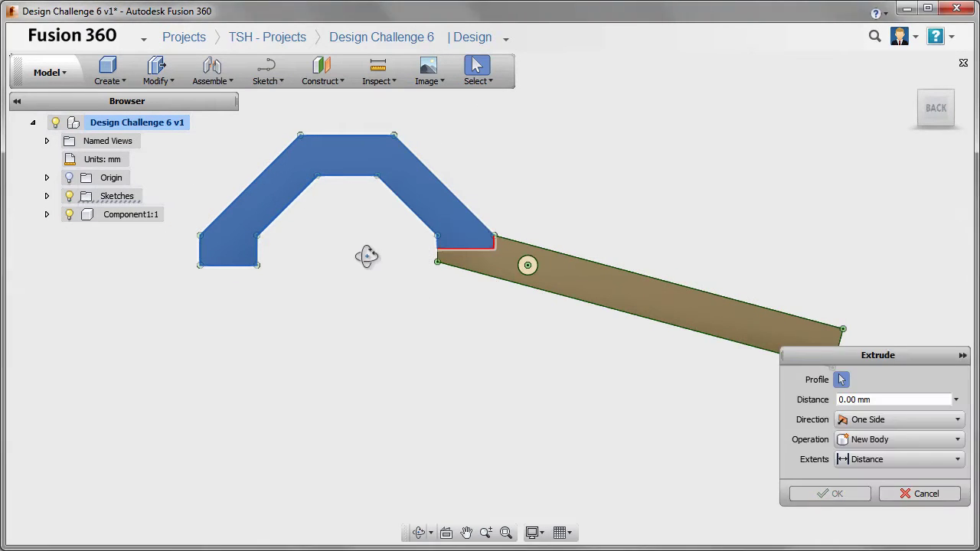
pyautogui.moveTo(366, 191); pyautogui.dragTo(378, 202)
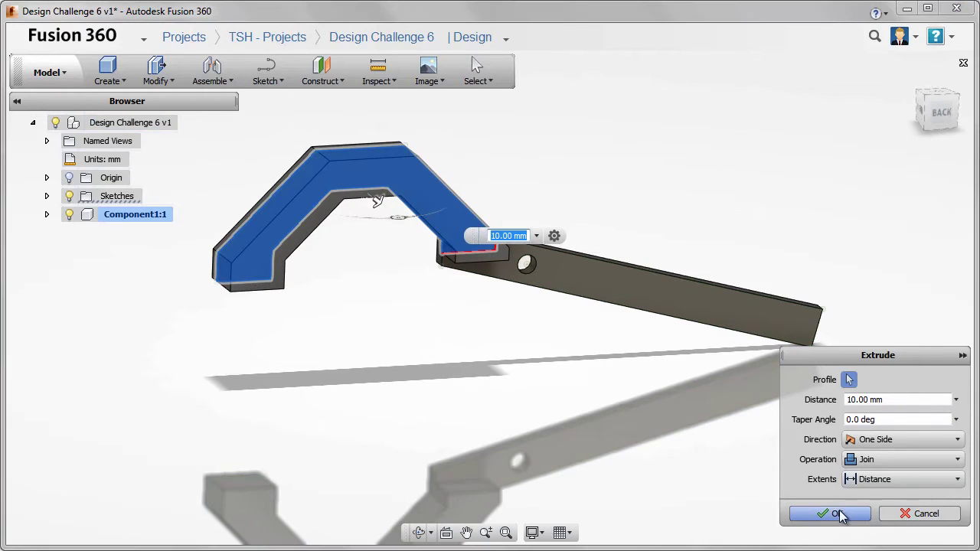
pyautogui.click(833, 513)
# Step: Sketch a small triangle at the bottom corner of the arch's end face
pyautogui.rightClick(263, 268)
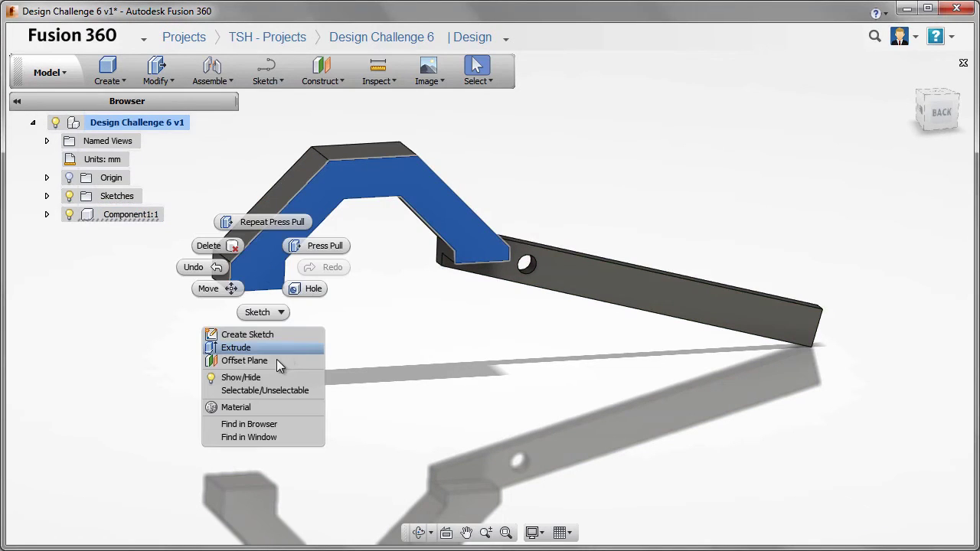
pyautogui.click(234, 334)
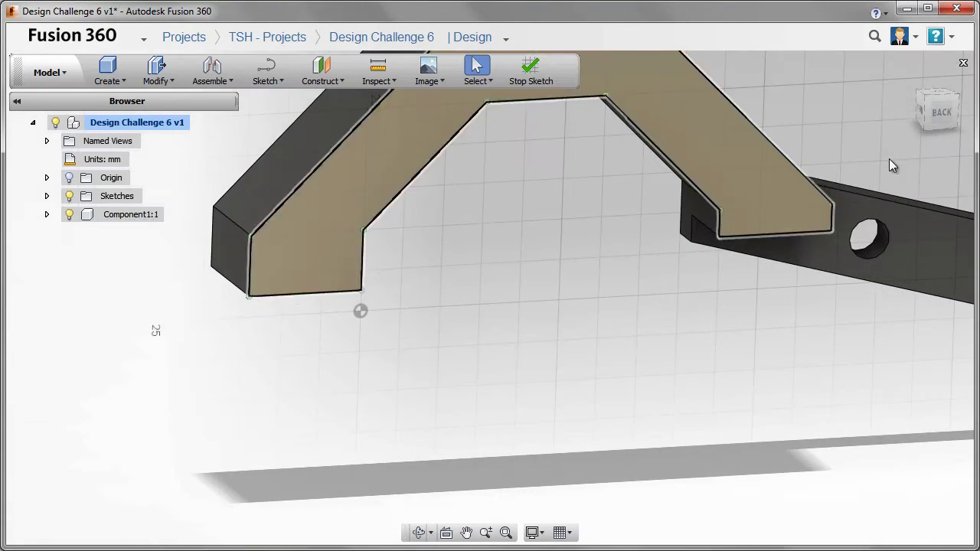
pyautogui.click(938, 115)
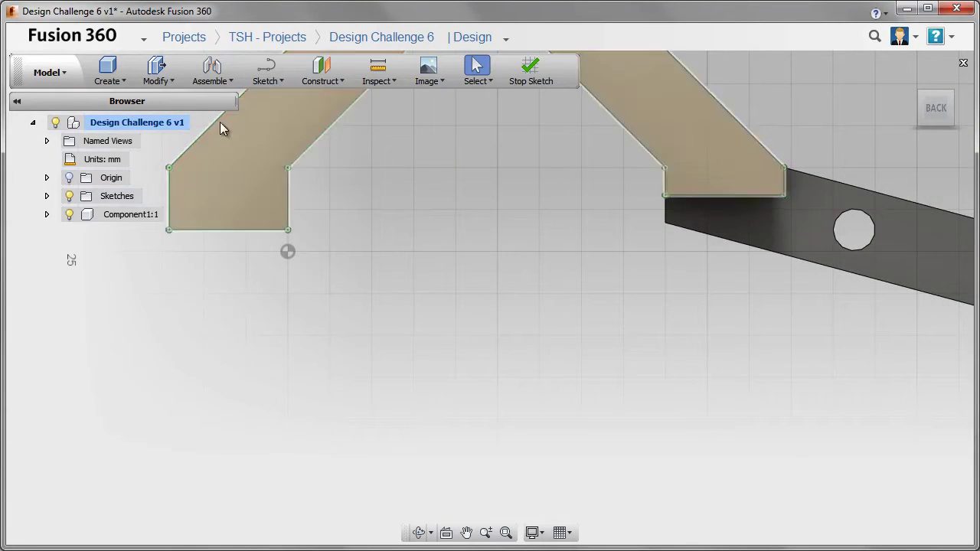
pyautogui.click(265, 67)
pyautogui.scroll(4, 165, 218)
pyautogui.scroll(2, 182, 243)
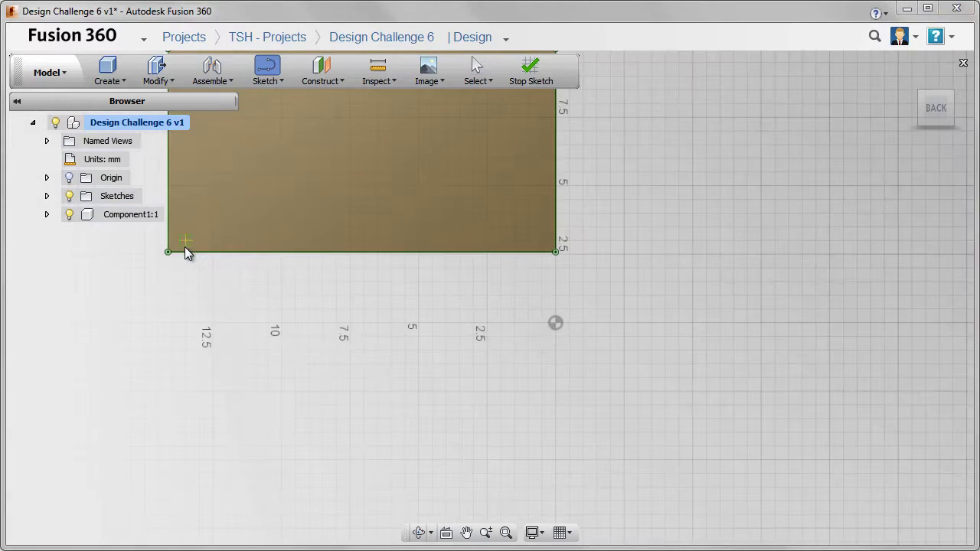
pyautogui.click(181, 251)
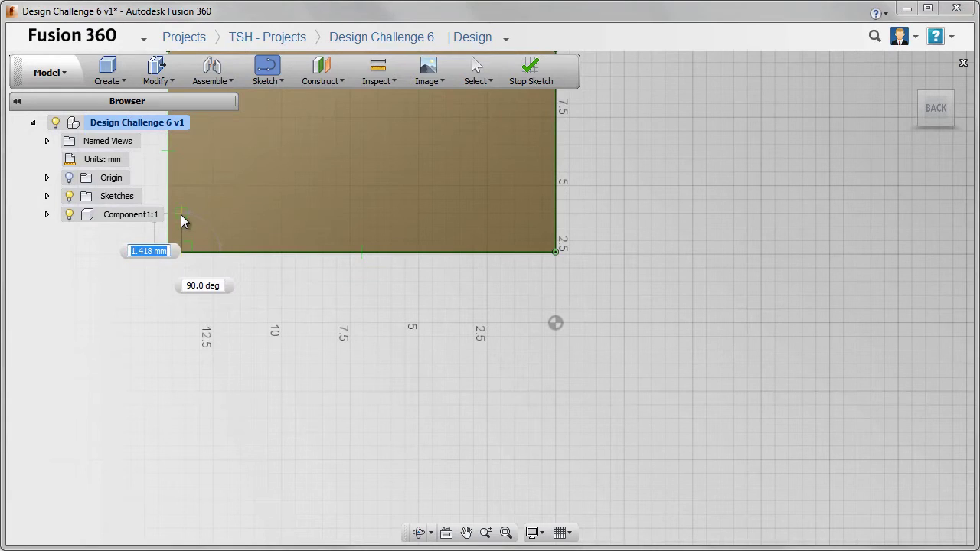
pyautogui.click(197, 215)
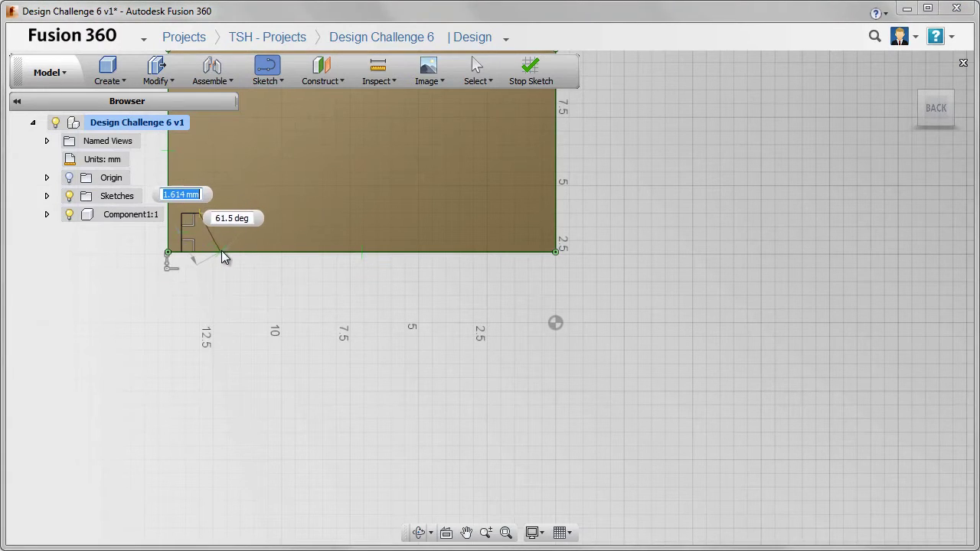
pyautogui.keyDown('shift'); pyautogui.moveTo(406, 366); pyautogui.dragTo(302, 406, button='middle'); pyautogui.keyUp('shift')
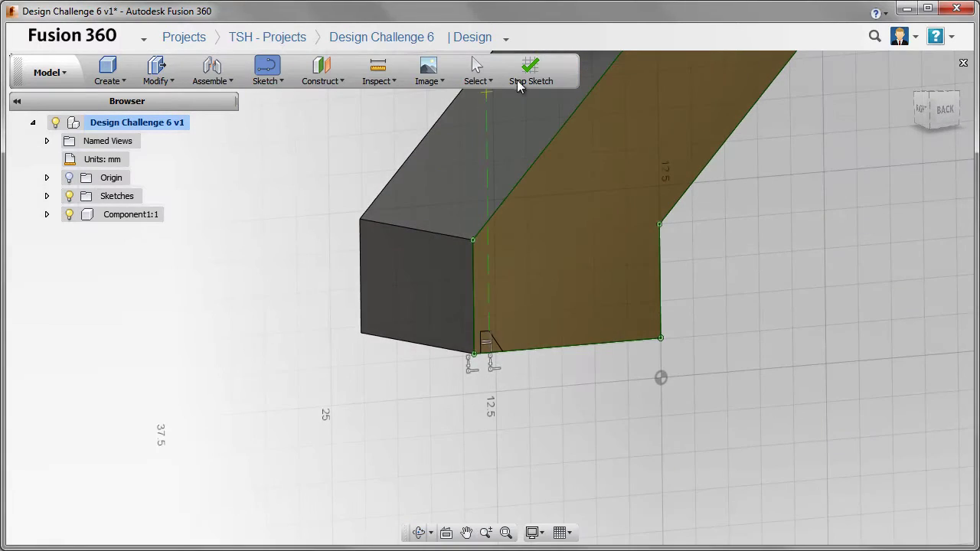
pyautogui.click(522, 77)
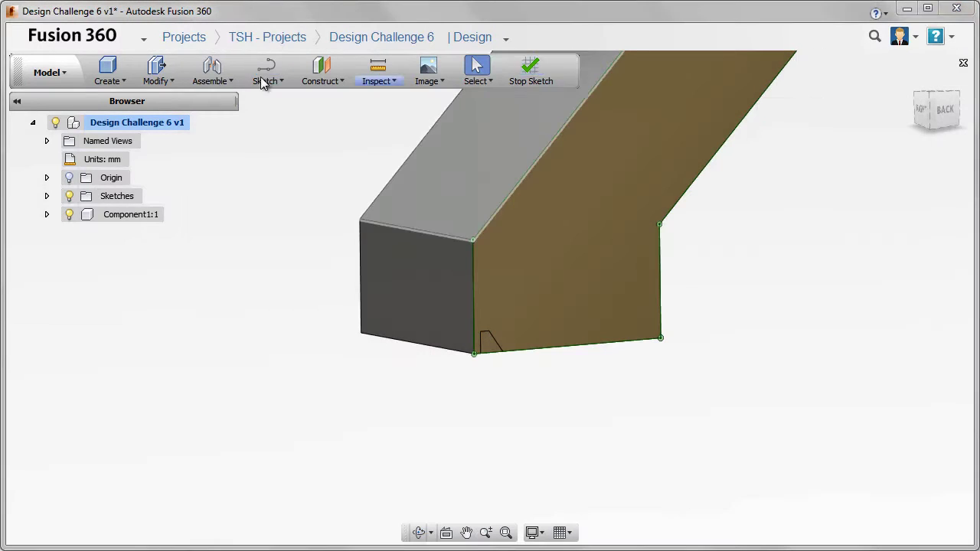
# Step: Press Pull the triangle -17.50 mm to cut the notch
pyautogui.scroll(2, 509, 360)
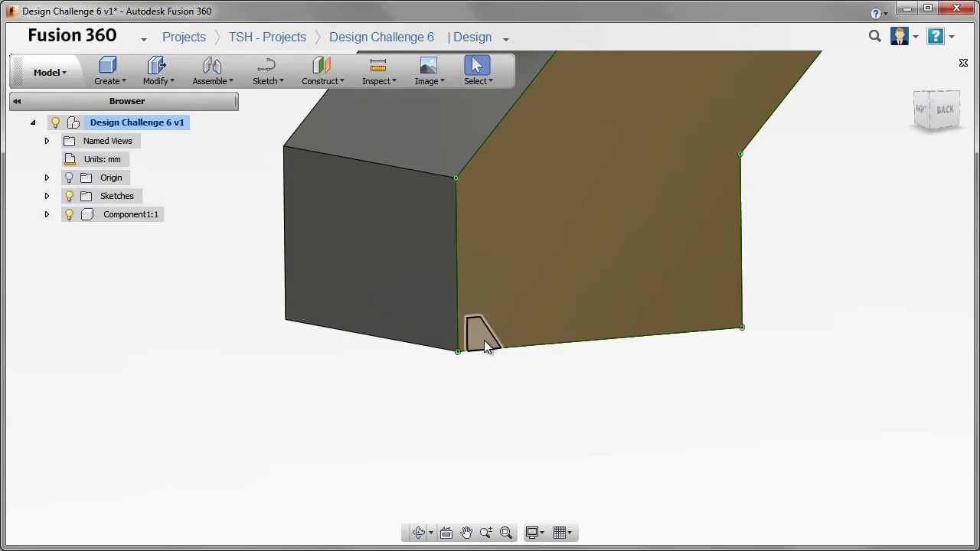
pyautogui.click(483, 340)
pyautogui.rightClick(295, 349)
pyautogui.click(342, 322)
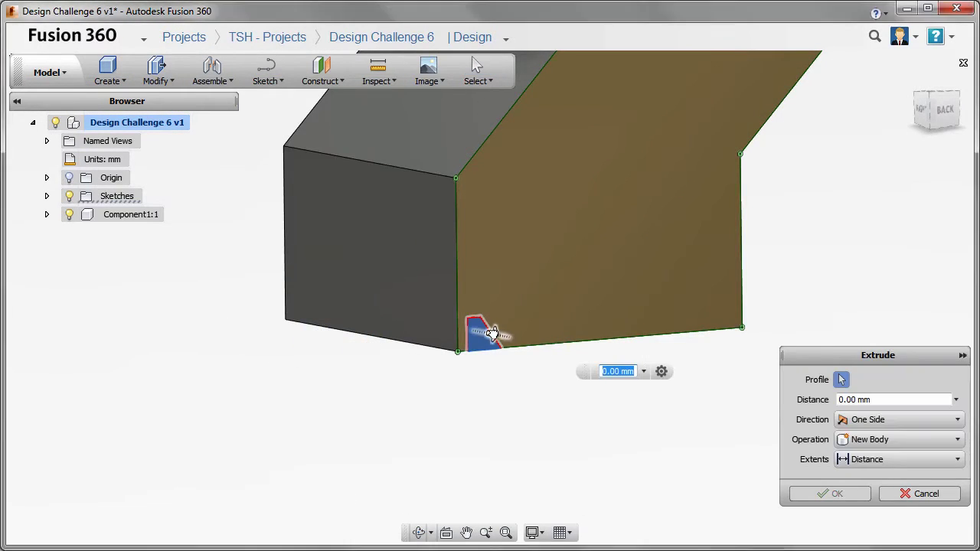
pyautogui.moveTo(489, 337); pyautogui.dragTo(260, 291)
pyautogui.click(797, 517)
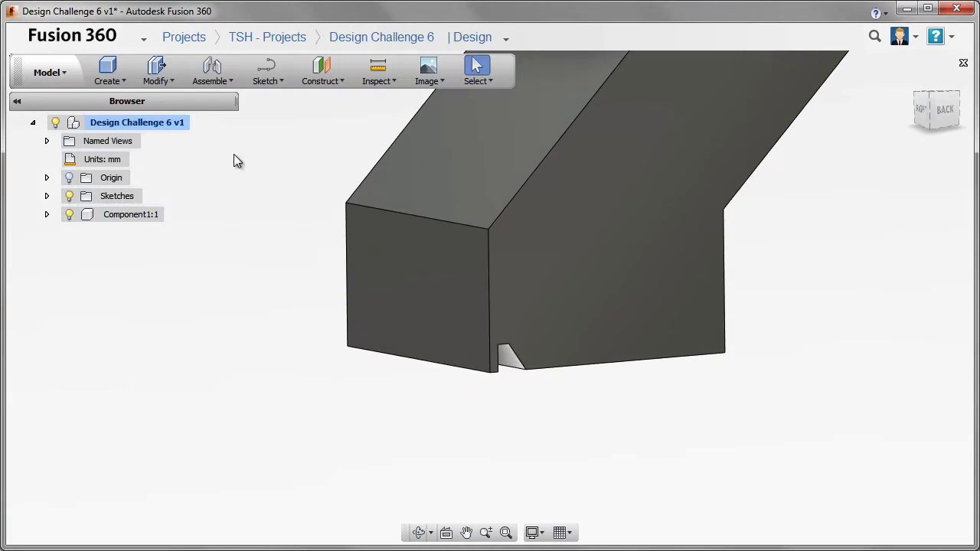
# Step: Pattern the Extrude3 notch along the bottom edge: 7 copies at 12 mm spacing
pyautogui.click(111, 81)
pyautogui.moveTo(126, 393)
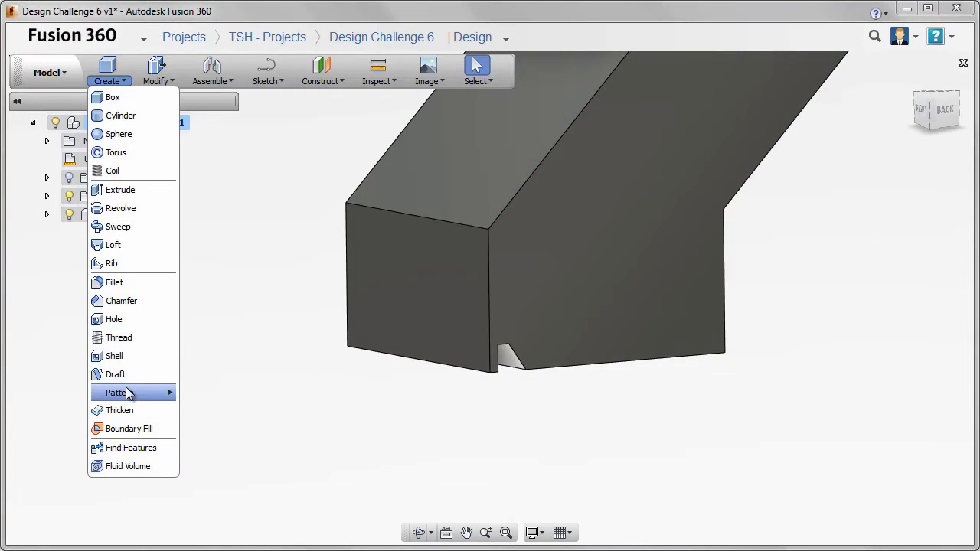
pyautogui.click(229, 395)
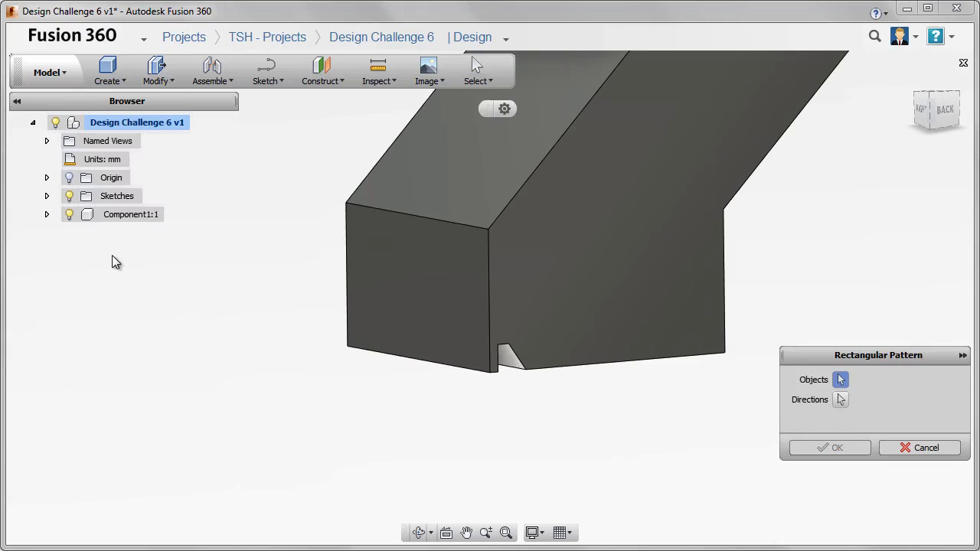
pyautogui.click(46, 214)
pyautogui.click(114, 307)
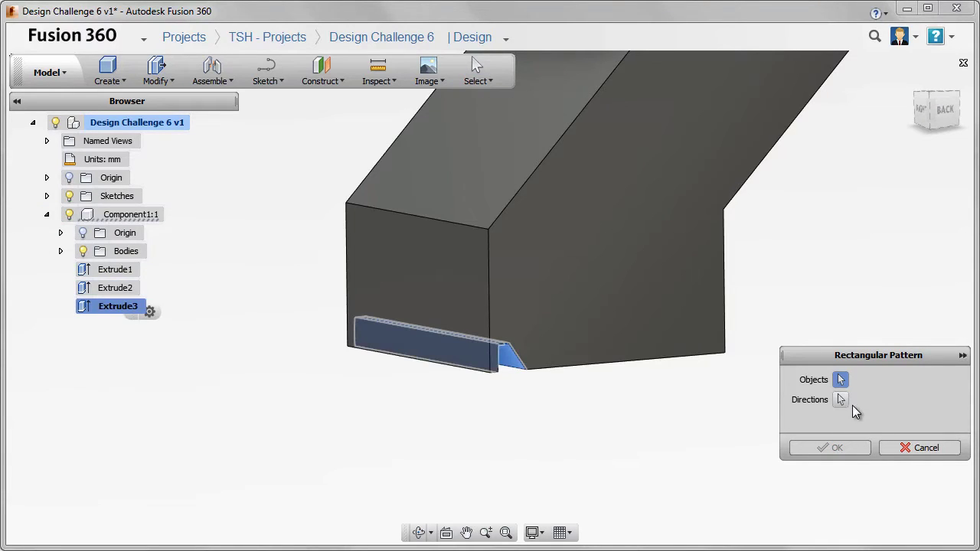
pyautogui.click(841, 399)
pyautogui.click(646, 360)
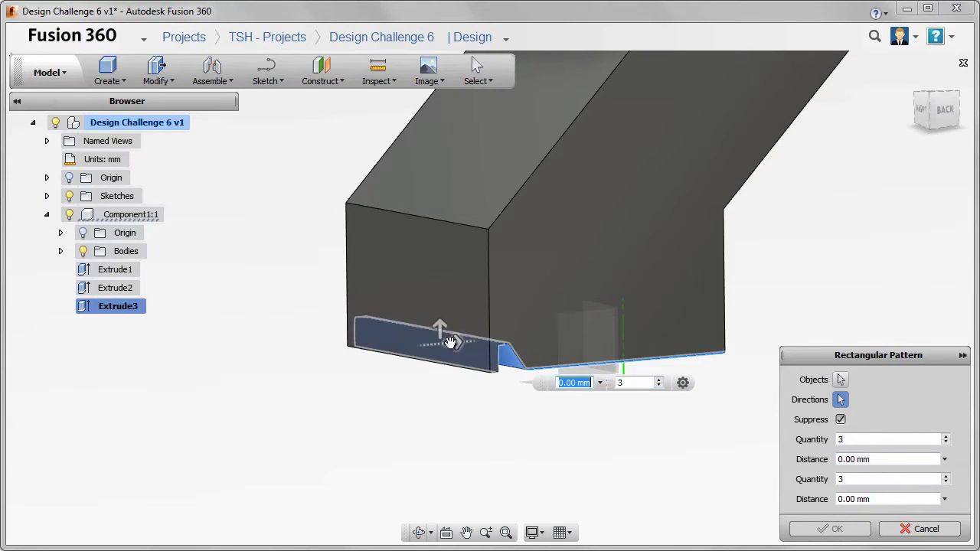
pyautogui.moveTo(450, 342); pyautogui.dragTo(647, 324)
pyautogui.press('Tab')
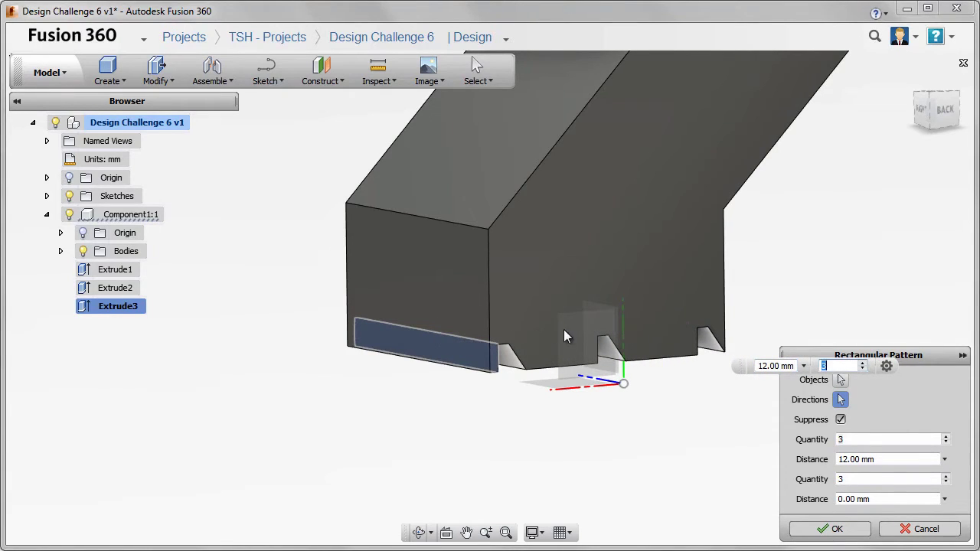
pyautogui.moveTo(508, 330); pyautogui.dragTo(495, 323, button='middle')
pyautogui.moveTo(493, 324); pyautogui.dragTo(360, 328)
pyautogui.click(831, 529)
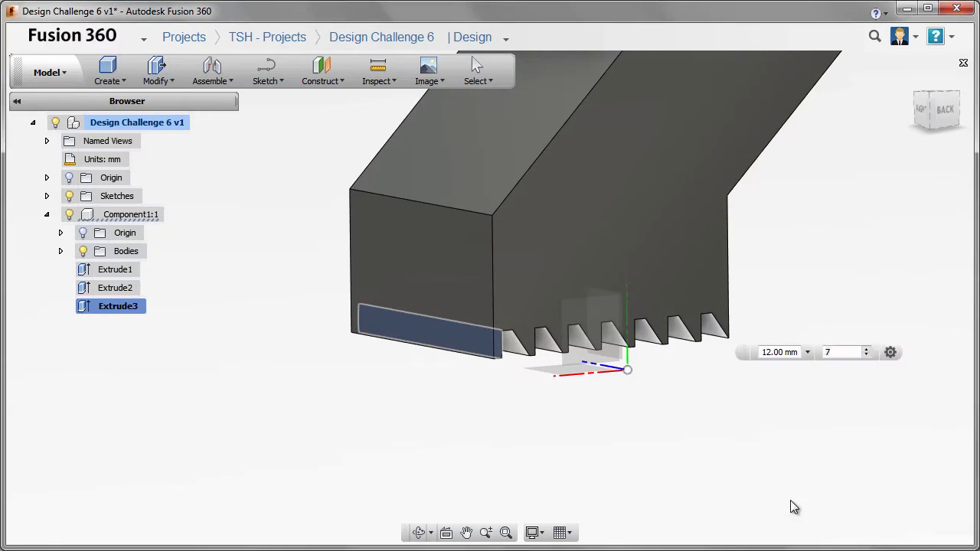
pyautogui.moveTo(790, 500)
pyautogui.keyDown('shift'); pyautogui.mouseDown(button='middle')
pyautogui.moveTo(830, 302)
pyautogui.moveTo(427, 344)
pyautogui.mouseUp(button='middle'); pyautogui.keyUp('shift')
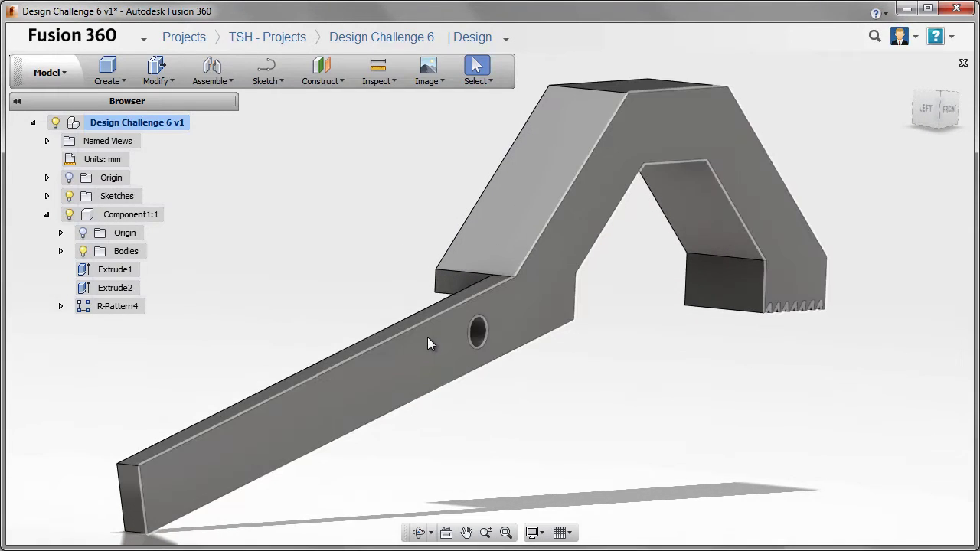
# Step: Create and finish a sketch on the long arm's face
pyautogui.rightClick(425, 338)
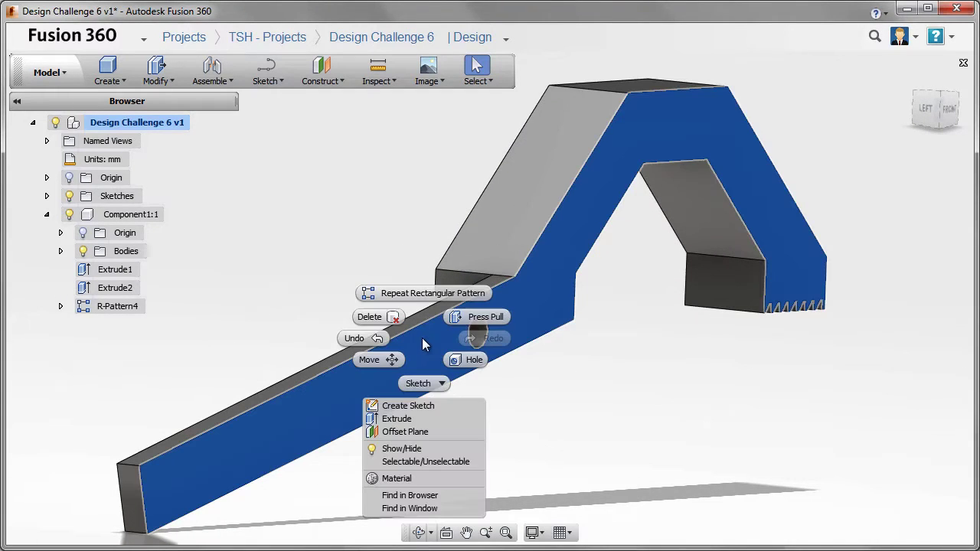
pyautogui.click(421, 406)
pyautogui.click(528, 70)
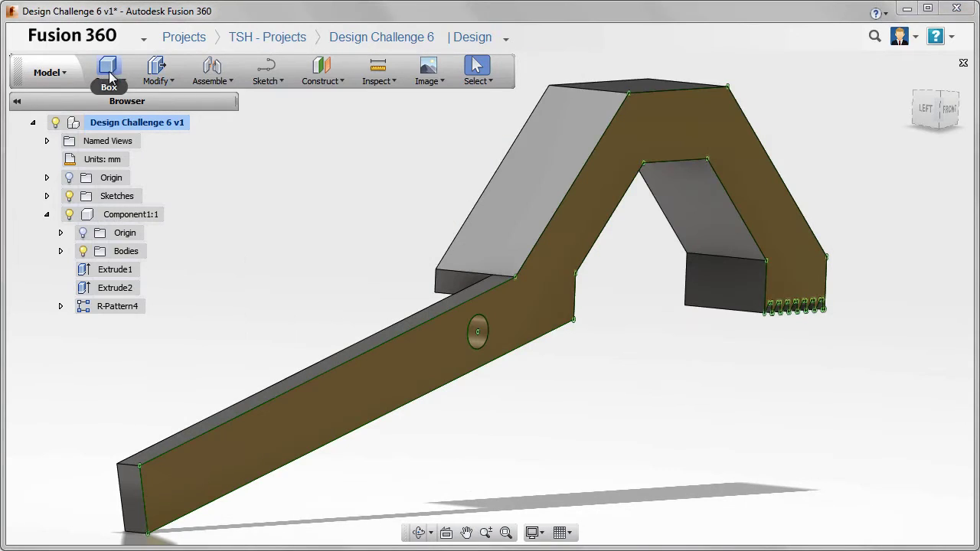
# Step: Extrude the pivot-hole circle outward as a pin in a new component, Component2:1
pyautogui.click(108, 73)
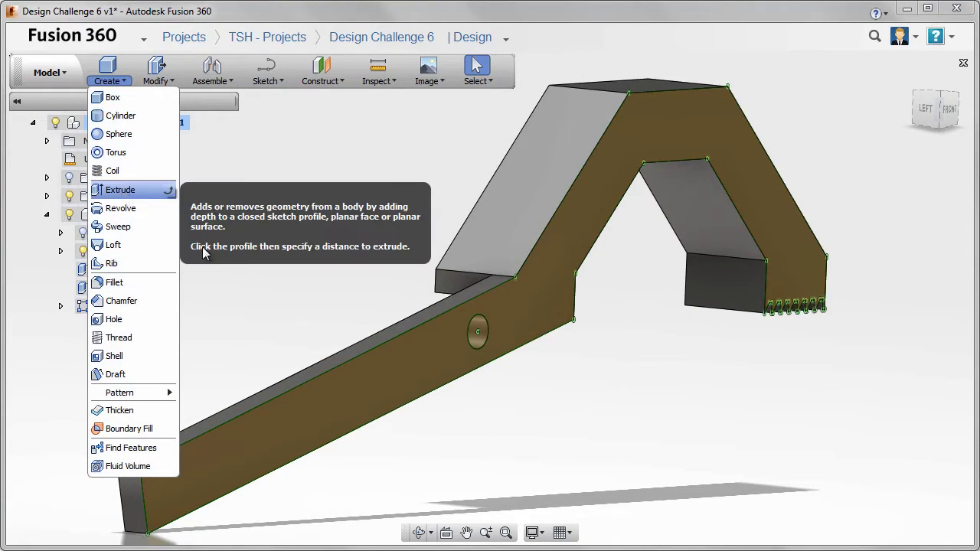
pyautogui.click(120, 190)
pyautogui.click(477, 343)
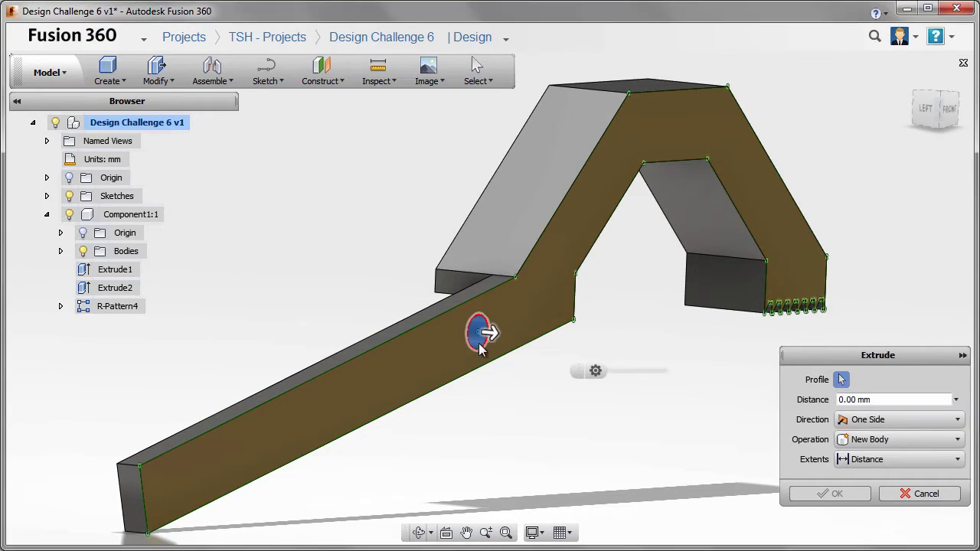
pyautogui.moveTo(489, 332); pyautogui.dragTo(406, 322)
pyautogui.click(887, 464)
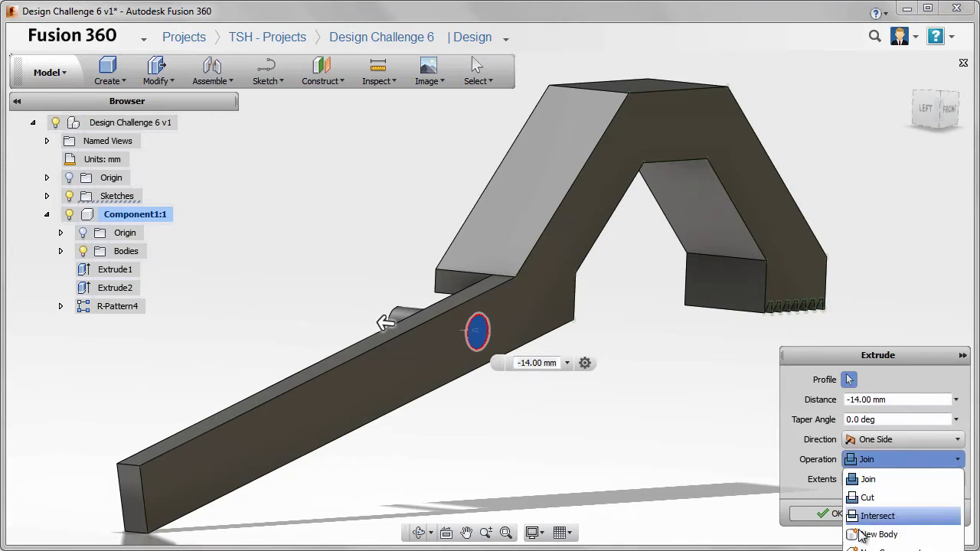
pyautogui.click(896, 548)
pyautogui.click(834, 514)
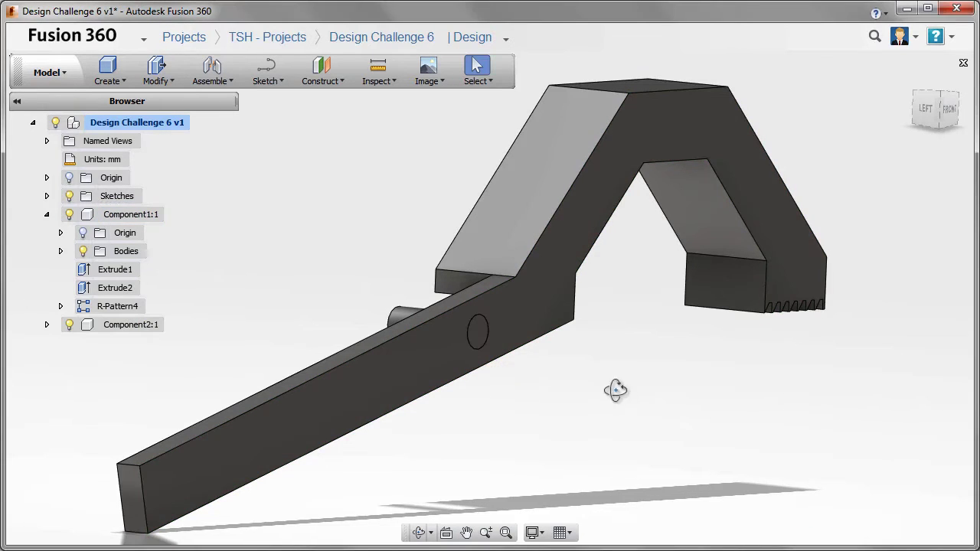
pyautogui.moveTo(617, 390)
pyautogui.keyDown('shift'); pyautogui.mouseDown(button='middle')
pyautogui.moveTo(872, 377)
pyautogui.moveTo(851, 300)
pyautogui.mouseUp(button='middle'); pyautogui.keyUp('shift')
# Step: Sketch a center-diameter circle around the pin on the arm's side face, wider than the pin
pyautogui.rightClick(843, 295)
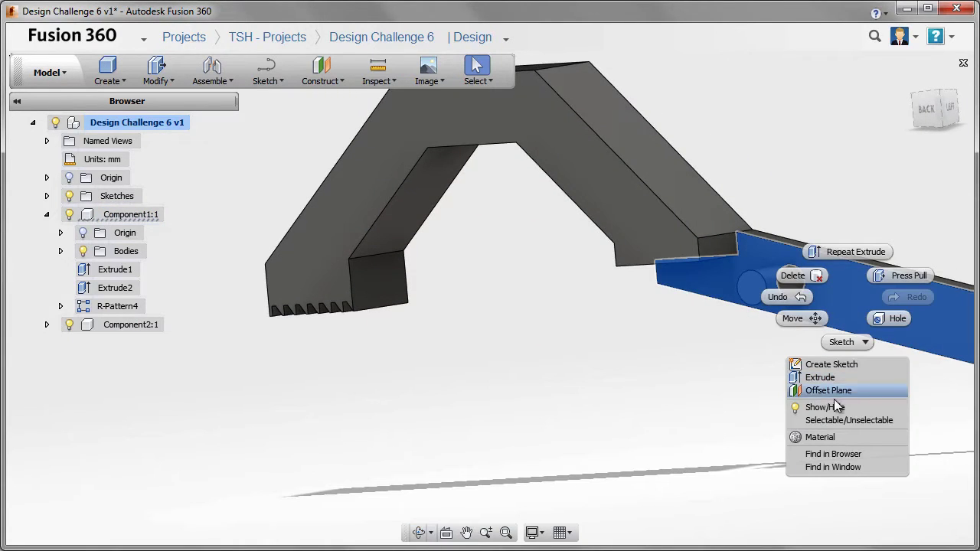
pyautogui.click(831, 365)
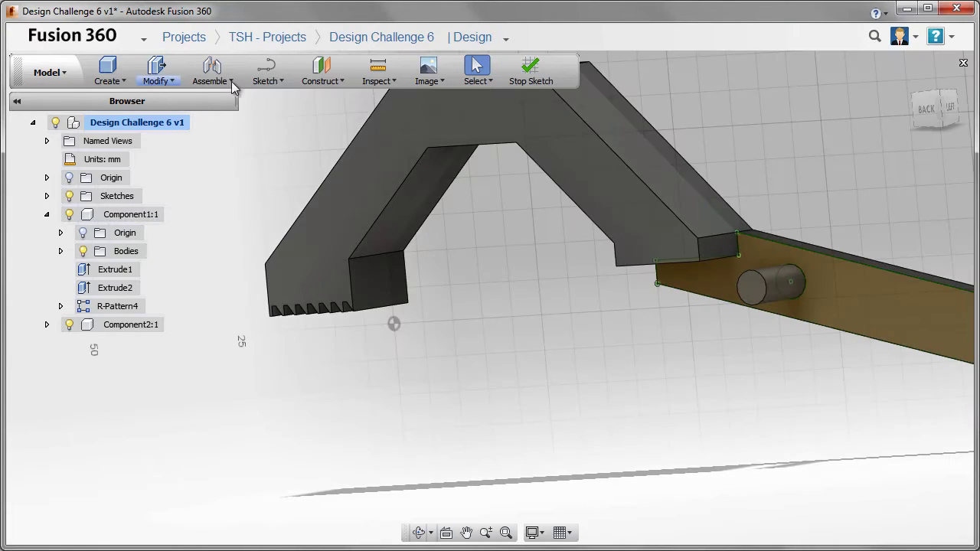
pyautogui.click(266, 81)
pyautogui.click(403, 154)
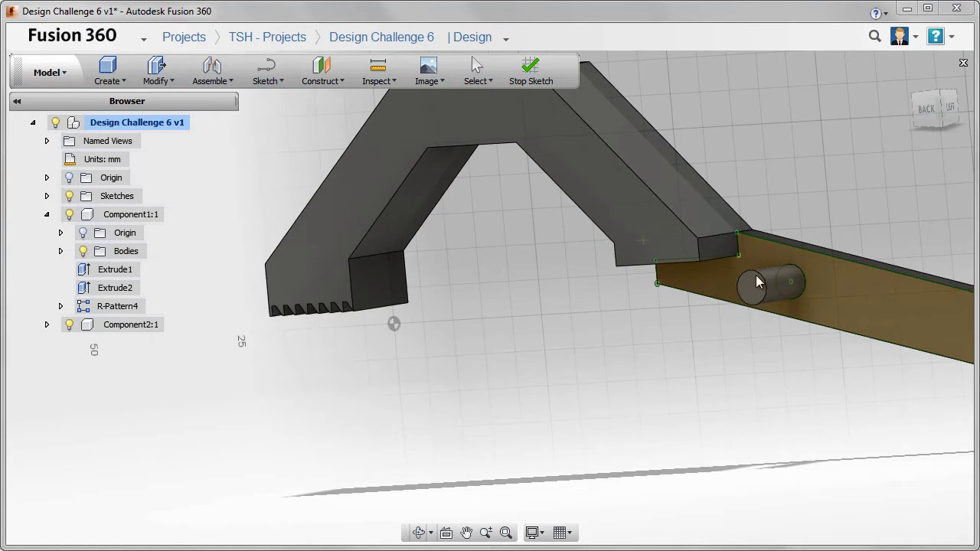
pyautogui.scroll(4, 766, 283)
pyautogui.click(750, 267)
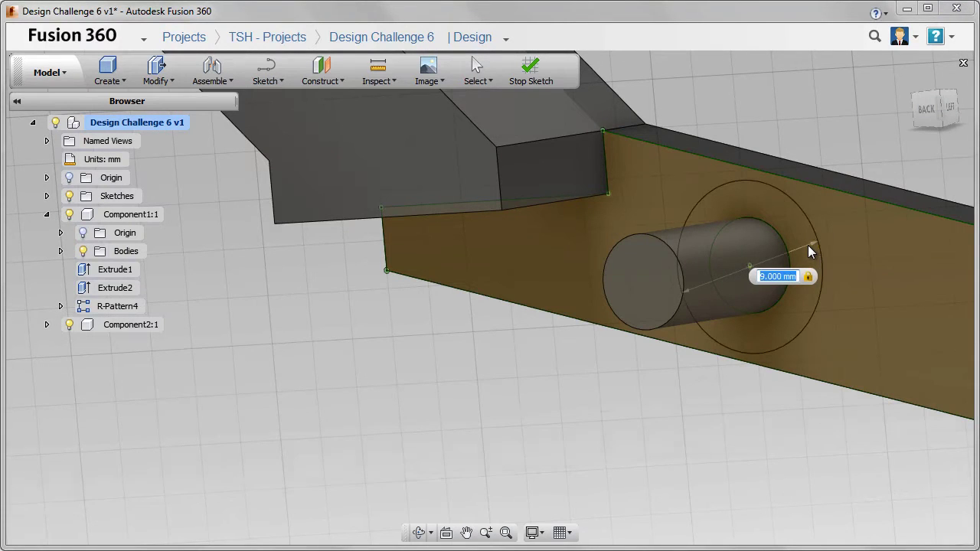
pyautogui.click(812, 248)
pyautogui.scroll(-2, 691, 291)
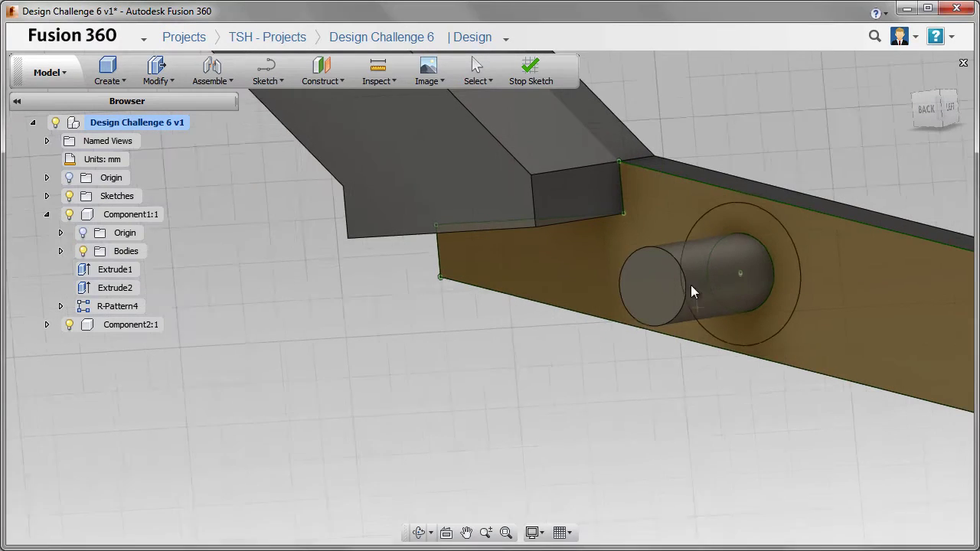
# Step: Hide the toothed arm and Press Pull the ring profile into a joined collar
pyautogui.click(69, 214)
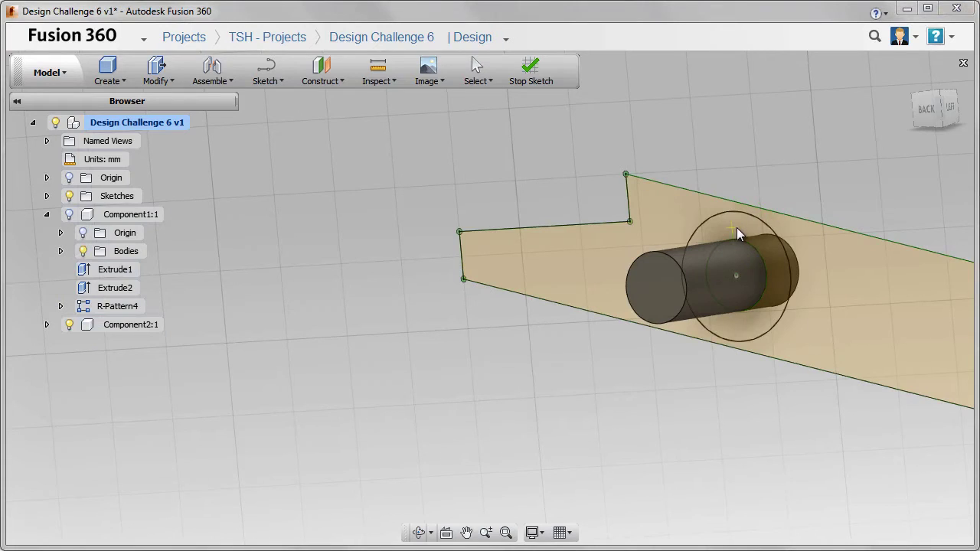
pyautogui.hotkey('ctrl', 'z')
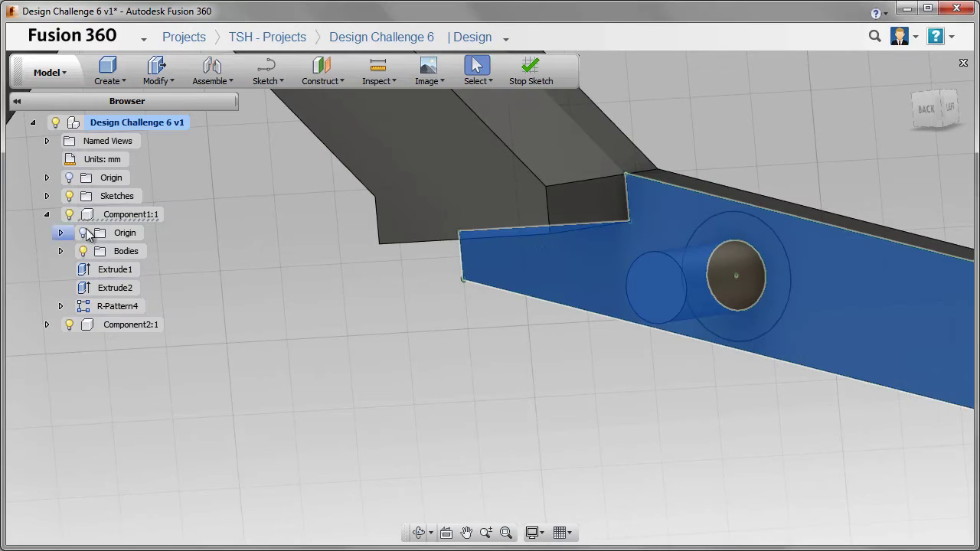
pyautogui.click(70, 214)
pyautogui.rightClick(733, 228)
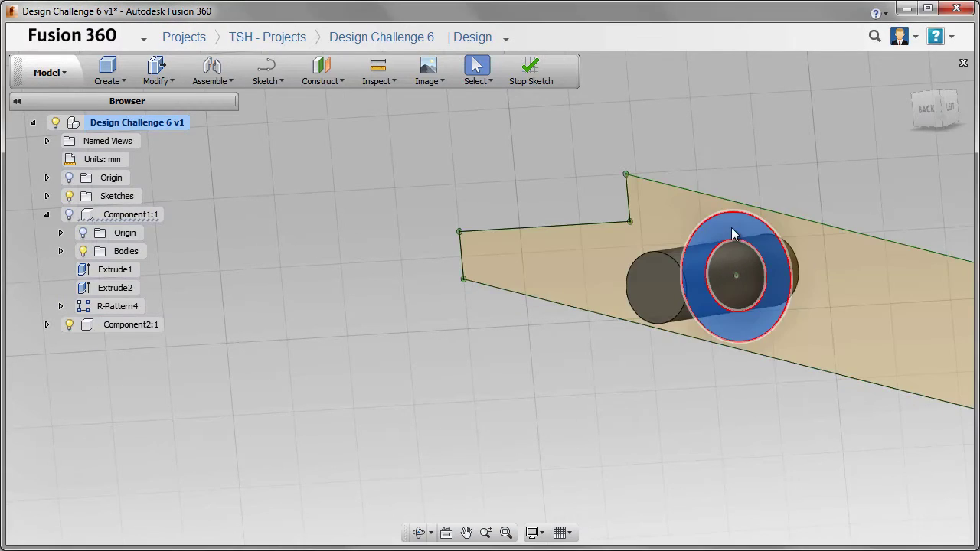
pyautogui.click(789, 206)
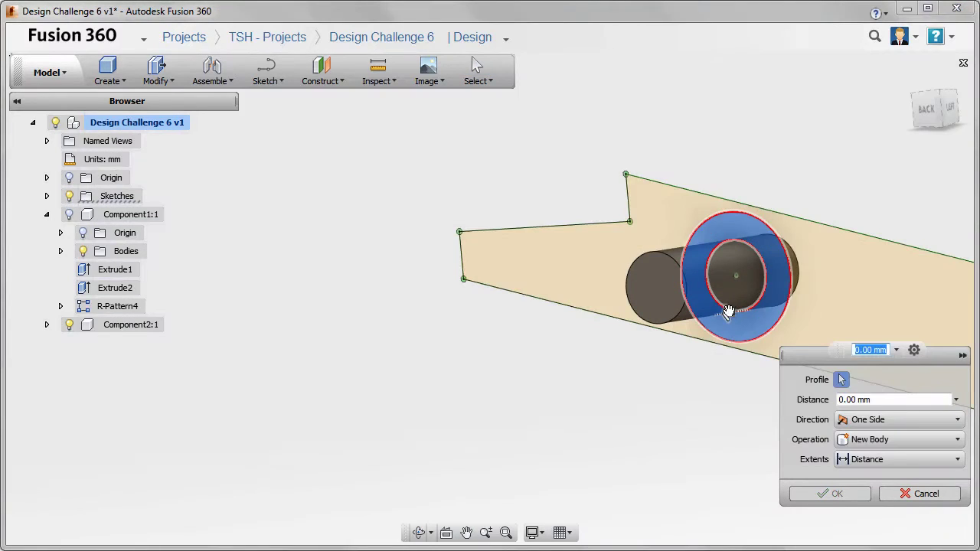
pyautogui.moveTo(722, 310); pyautogui.dragTo(698, 318)
pyautogui.write('14-8')
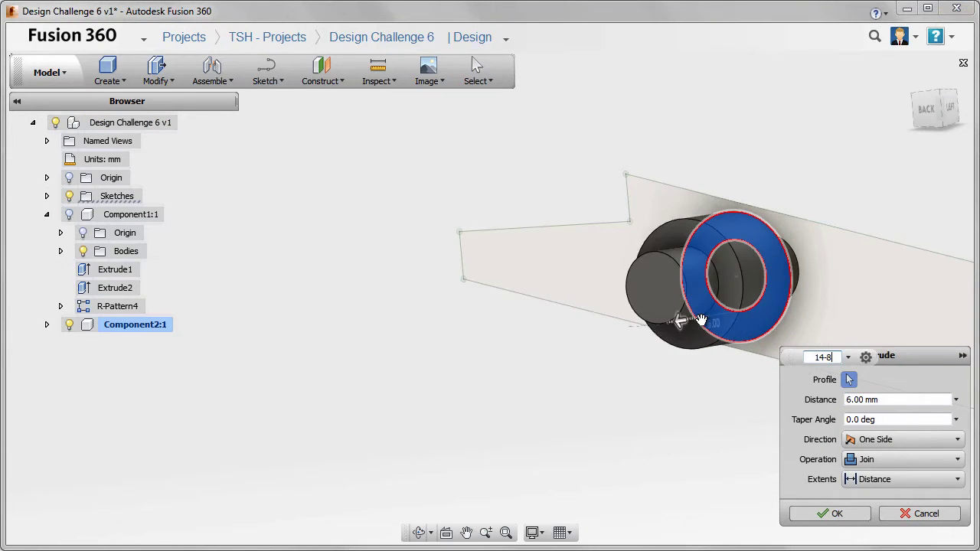
pyautogui.press('Return')
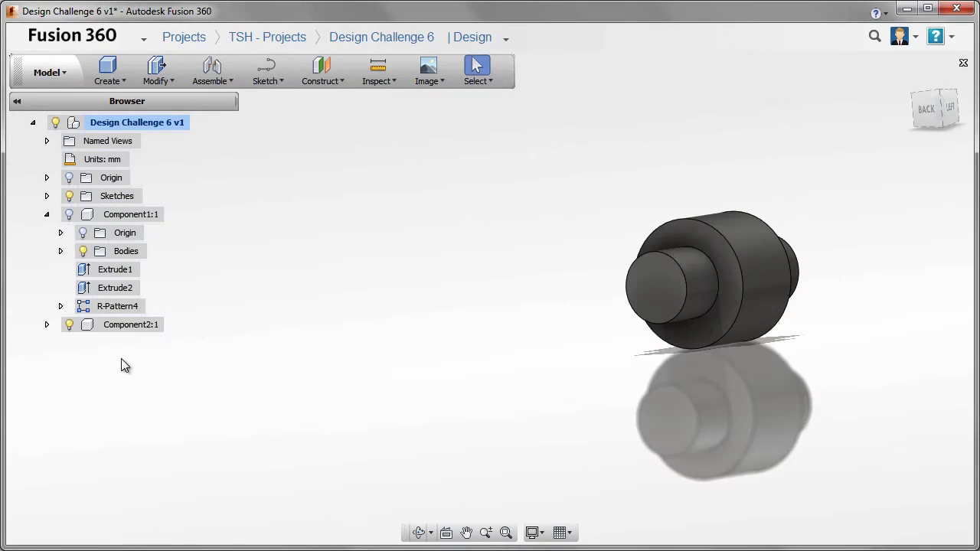
# Step: Ground the pin component and show the toothed arm again
pyautogui.rightClick(126, 323)
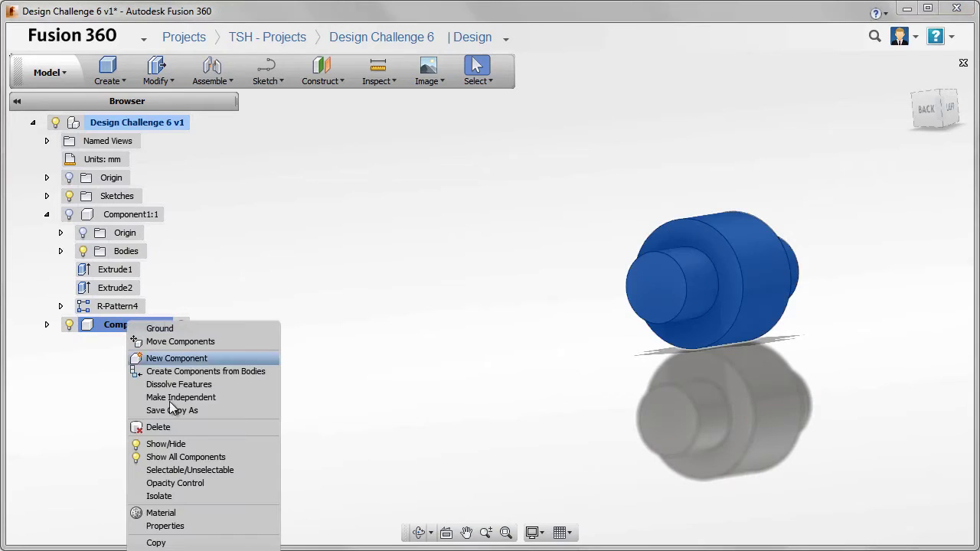
pyautogui.click(174, 328)
pyautogui.click(70, 214)
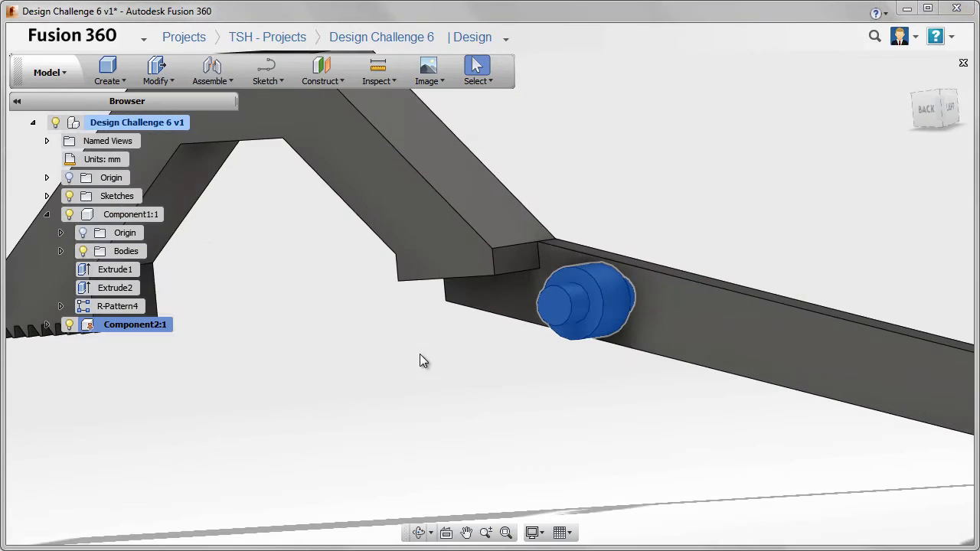
pyautogui.moveTo(615, 400)
pyautogui.keyDown('shift'); pyautogui.mouseDown(button='middle')
pyautogui.moveTo(349, 418)
pyautogui.moveTo(274, 40)
pyautogui.mouseUp(button='middle'); pyautogui.keyUp('shift')
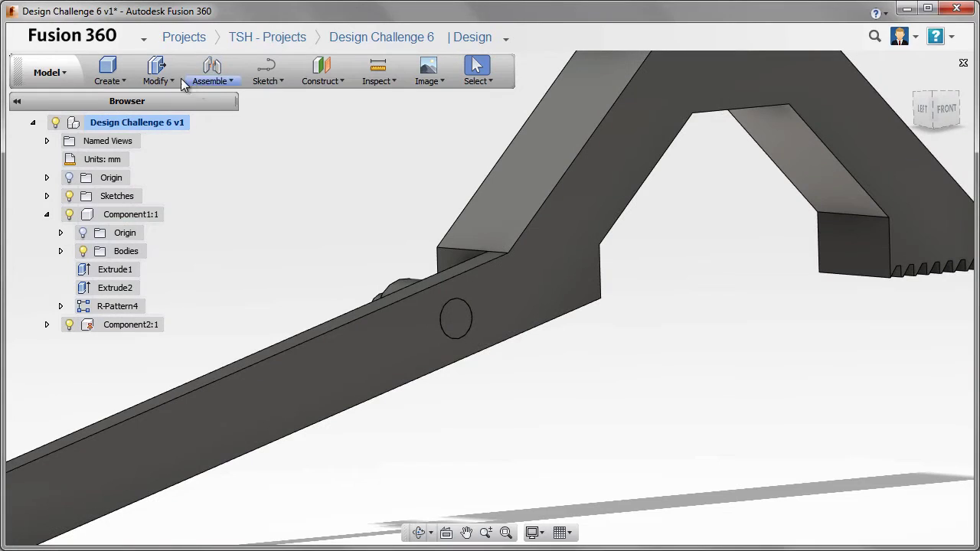
# Step: Join the arm's pivot hole to the pin with a revolute joint, Rev1
pyautogui.click(214, 83)
pyautogui.click(225, 98)
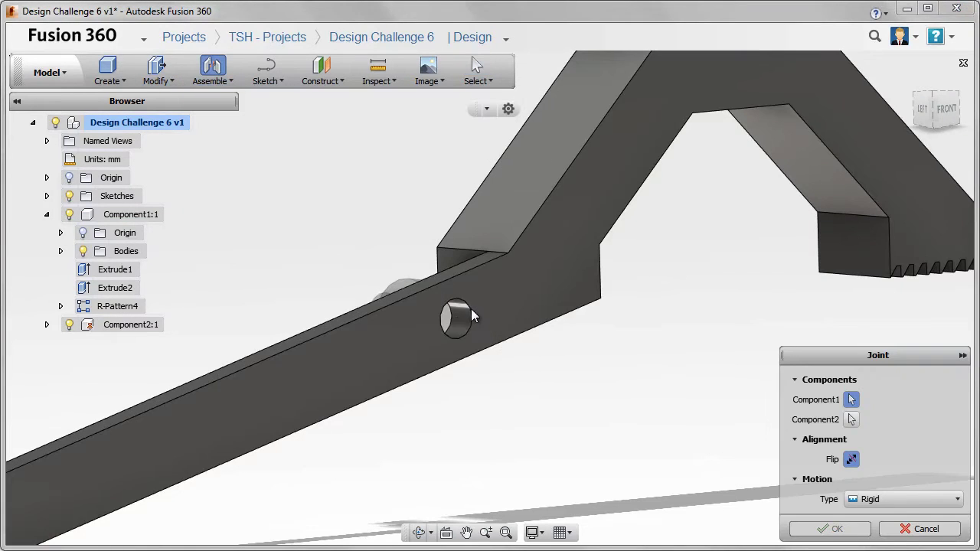
pyautogui.click(459, 318)
pyautogui.click(458, 319)
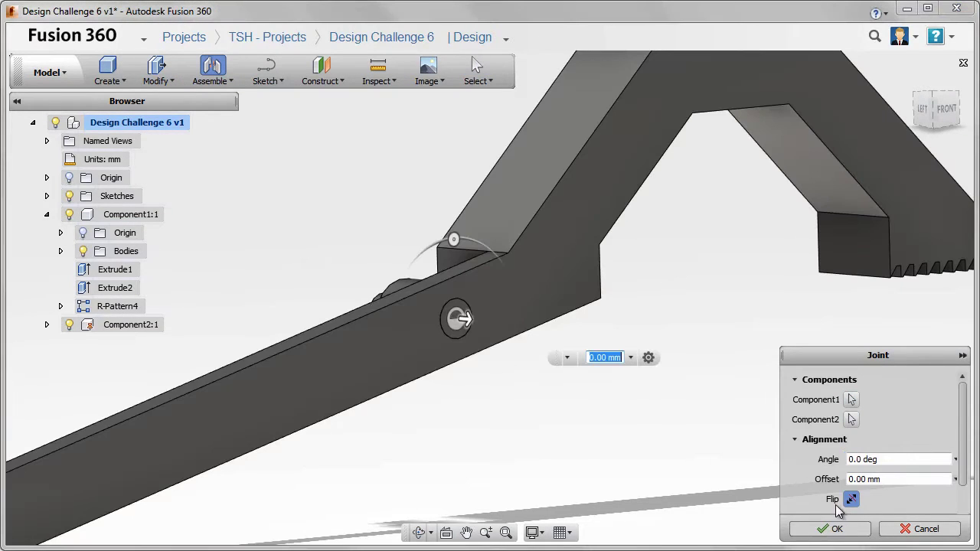
pyautogui.moveTo(926, 357); pyautogui.dragTo(941, 222)
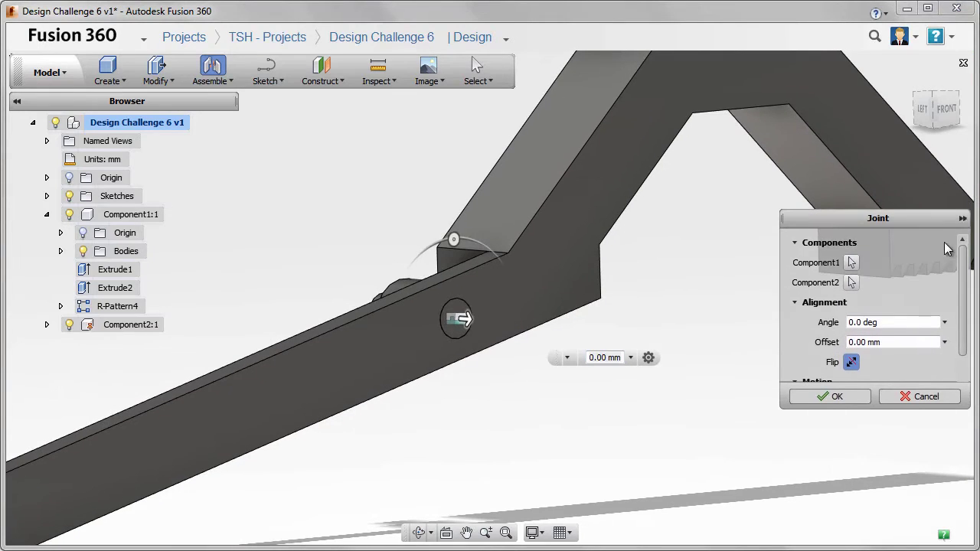
pyautogui.scroll(-1, 903, 322)
pyautogui.click(865, 363)
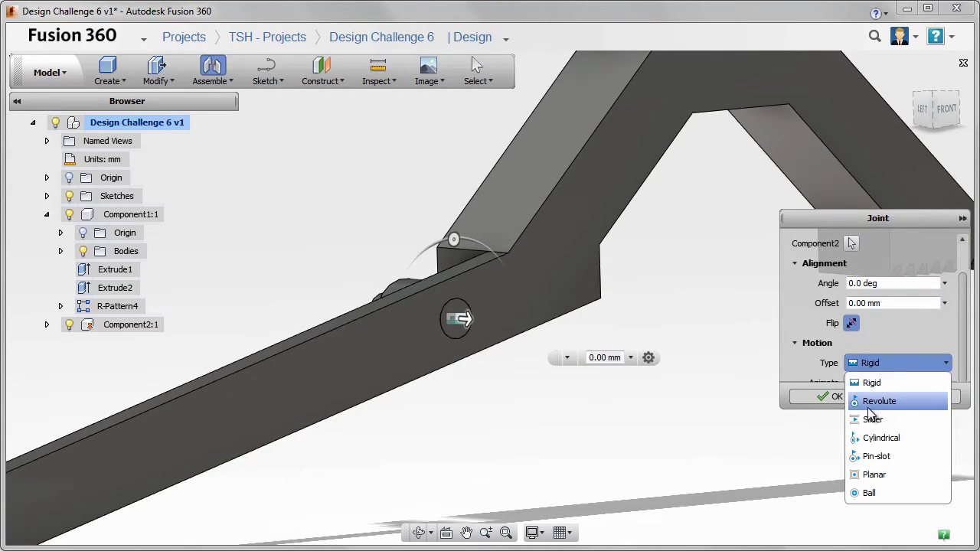
pyautogui.click(872, 402)
pyautogui.click(832, 478)
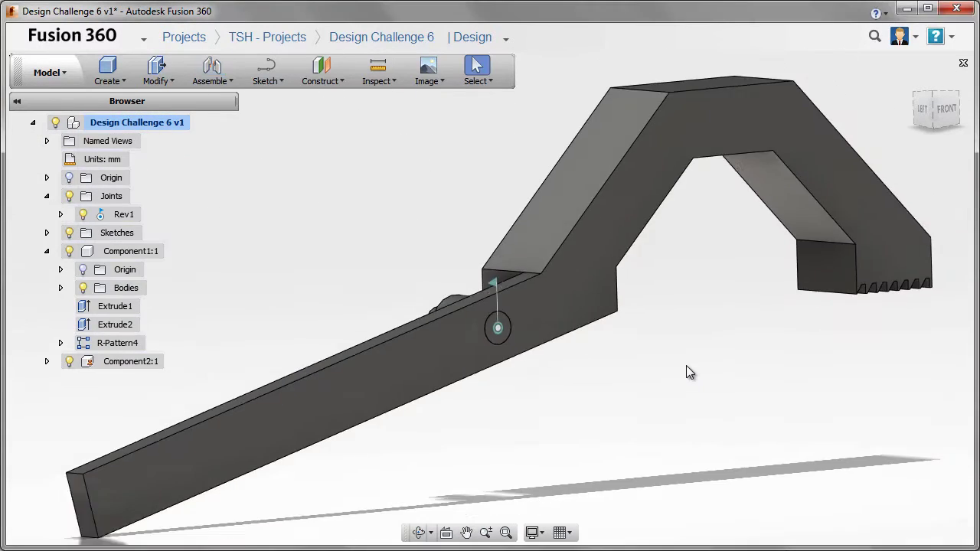
pyautogui.moveTo(689, 373)
pyautogui.keyDown('shift'); pyautogui.mouseDown(button='middle')
pyautogui.moveTo(400, 212)
pyautogui.moveTo(470, 278)
pyautogui.mouseUp(button='middle'); pyautogui.keyUp('shift')
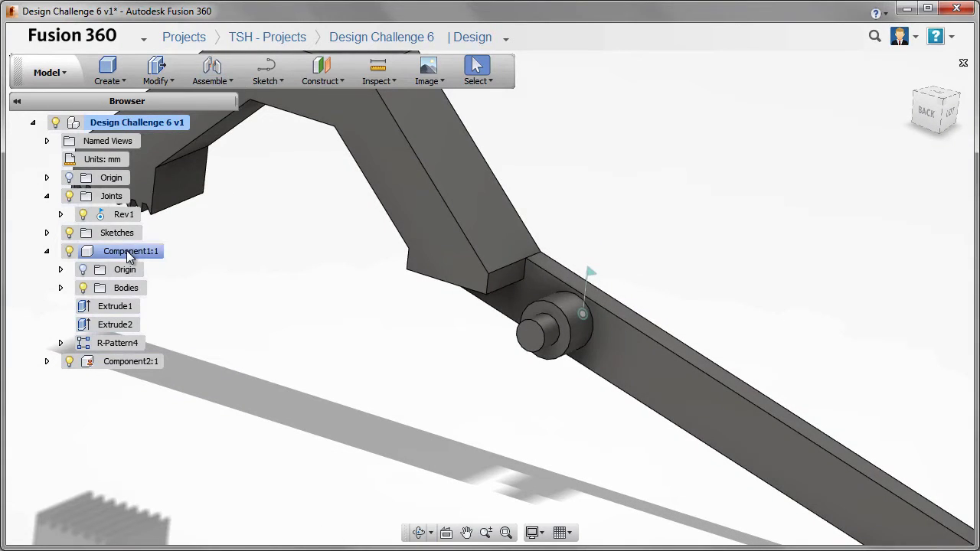
# Step: Copy the toothed arm and paste it as Component1:2, rotated 195° about X below the original
pyautogui.click(129, 257)
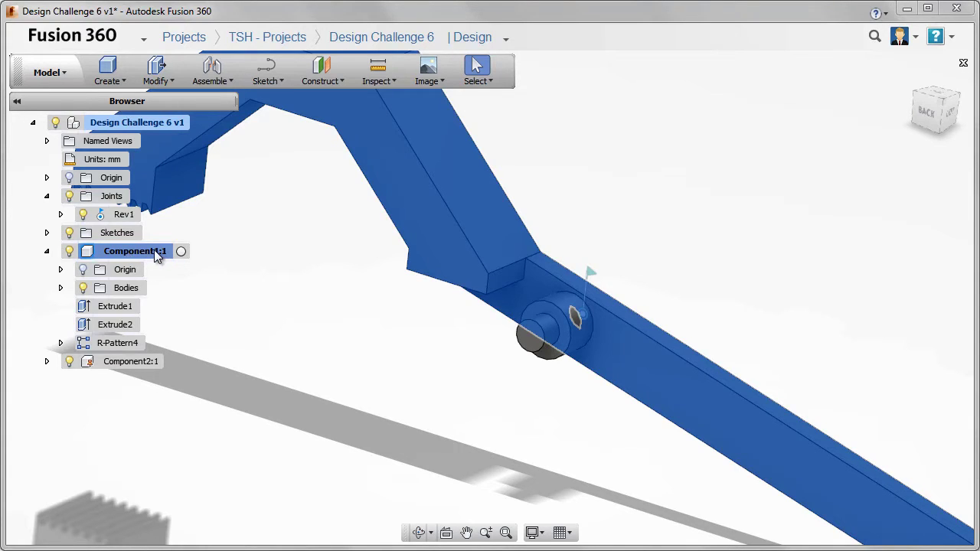
pyautogui.rightClick(142, 251)
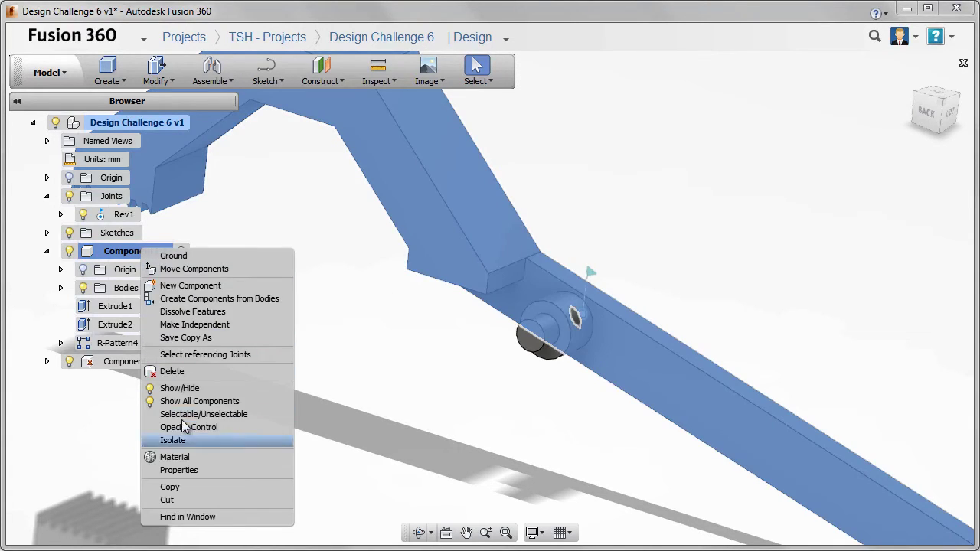
pyautogui.click(170, 487)
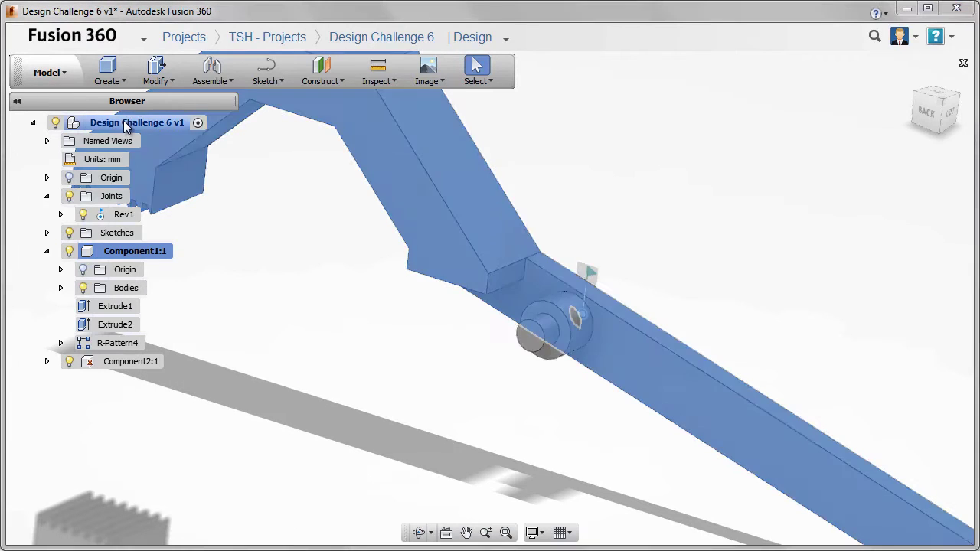
pyautogui.rightClick(124, 122)
pyautogui.click(161, 240)
pyautogui.scroll(-2, 449, 316)
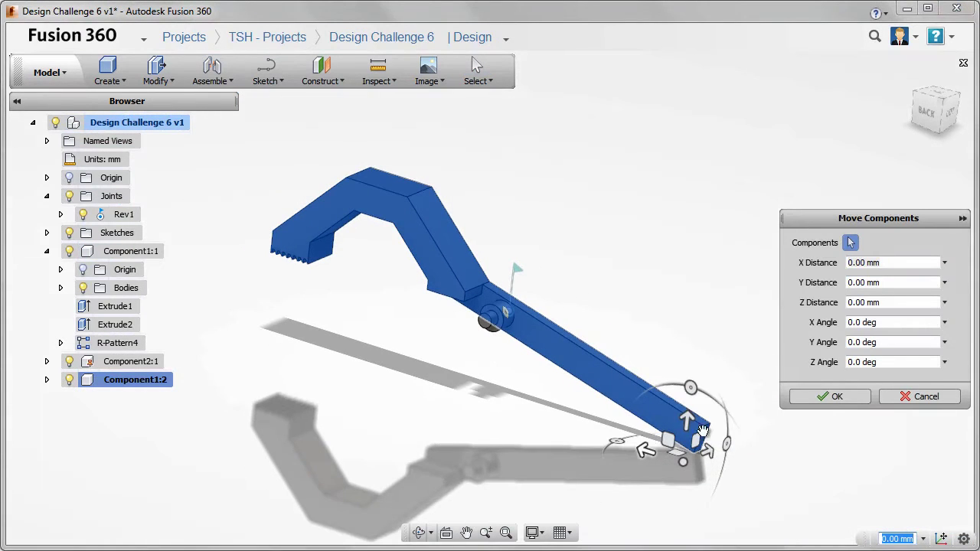
pyautogui.moveTo(725, 444); pyautogui.dragTo(674, 440)
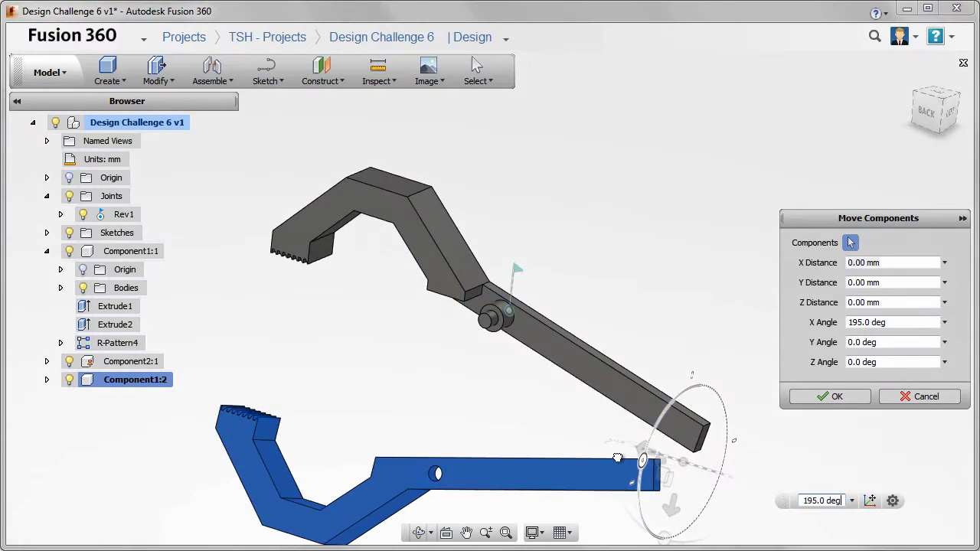
pyautogui.click(815, 396)
pyautogui.click(226, 80)
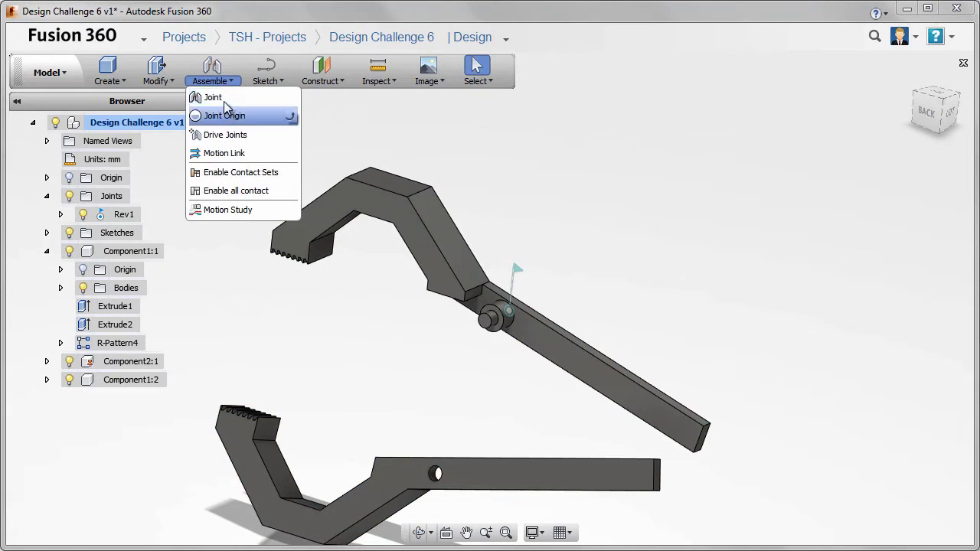
# Step: Create a second revolute joint, Rev2, between the lower arm's hole and the pin
pyautogui.click(210, 96)
pyautogui.scroll(3, 369, 450)
pyautogui.click(433, 465)
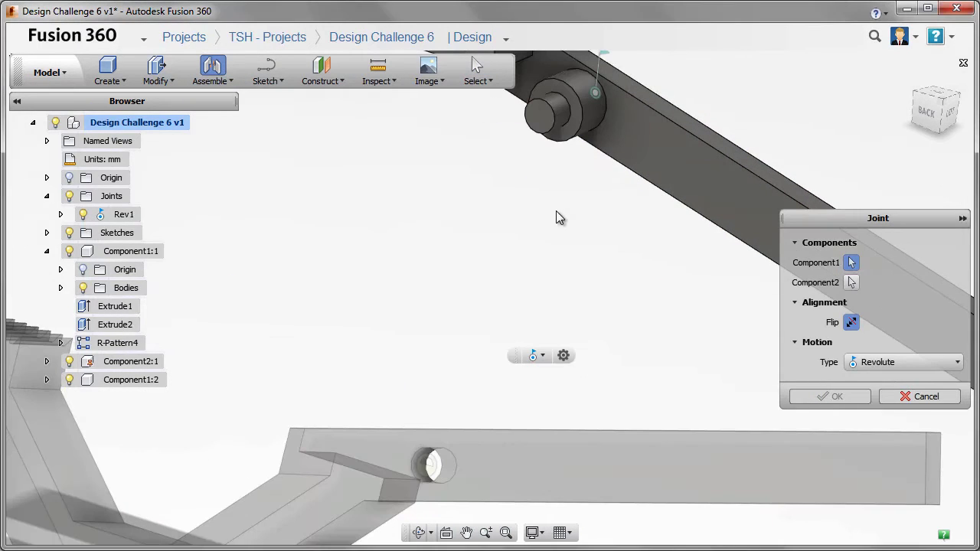
pyautogui.click(540, 116)
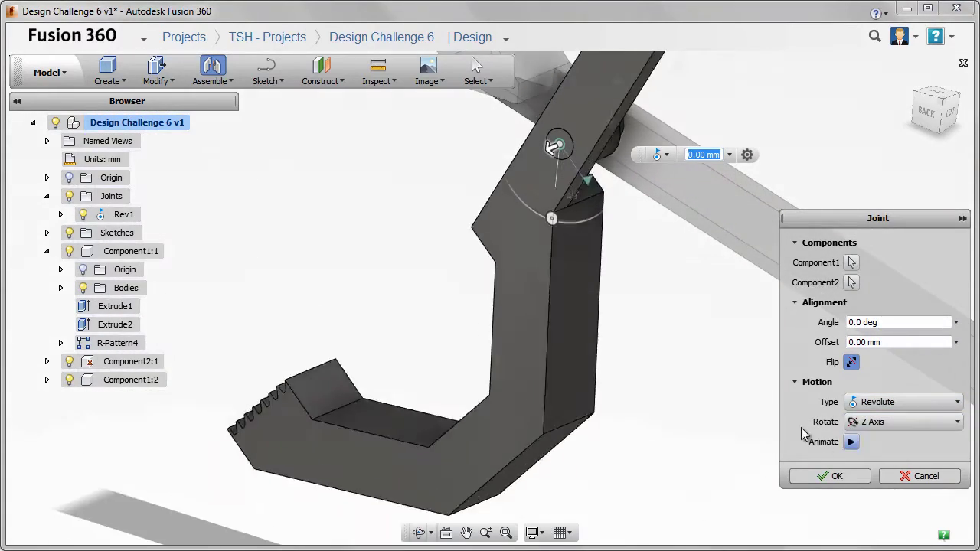
pyautogui.click(831, 475)
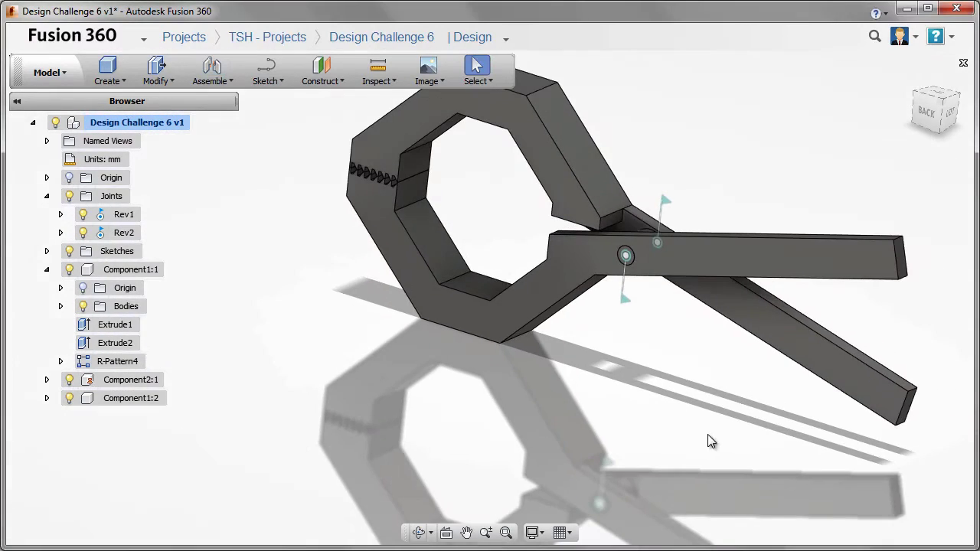
# Step: View the clamp from the BACK, zoomed in and panned to frame the pivot and arms
pyautogui.keyDown('shift'); pyautogui.moveTo(697, 410); pyautogui.dragTo(814, 367, button='middle'); pyautogui.keyUp('shift')
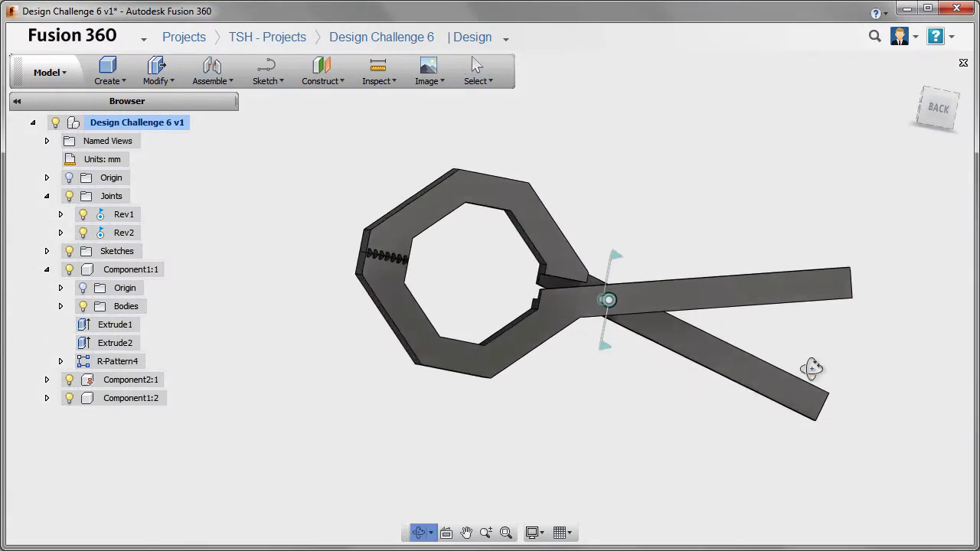
pyautogui.click(938, 115)
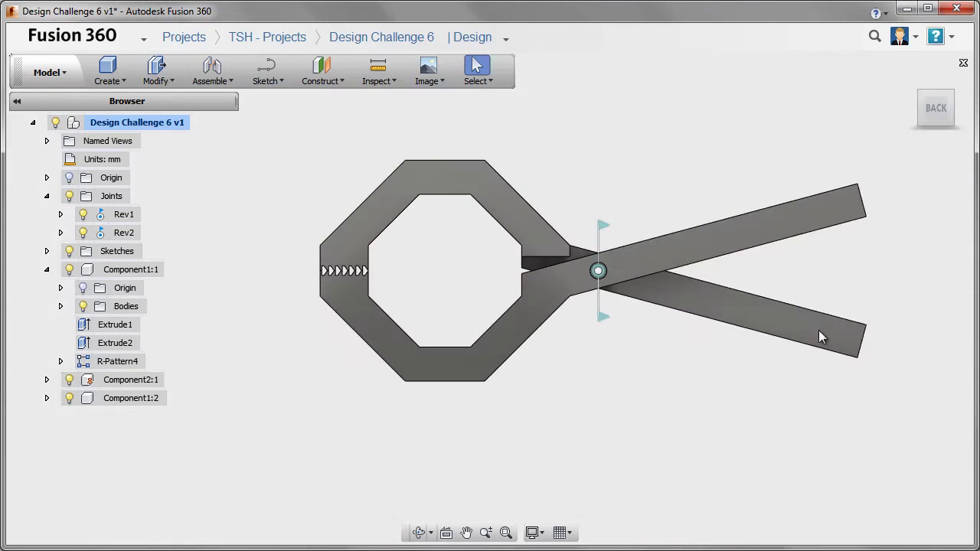
pyautogui.scroll(2, 758, 229)
pyautogui.moveTo(716, 111); pyautogui.dragTo(668, 191, button='middle')
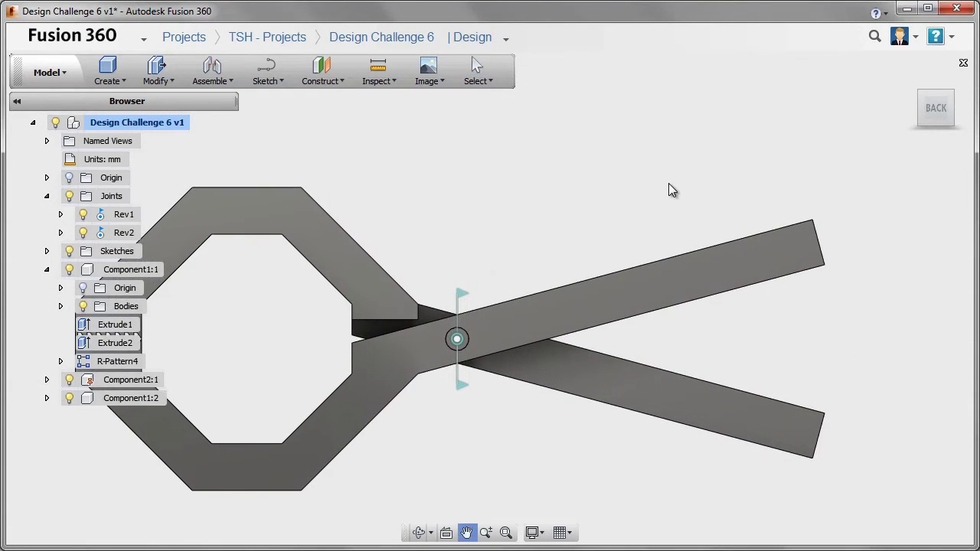
# Step: In the Sculpt workspace, start a freeform box with the 2-Point rectangle type
pyautogui.click(46, 73)
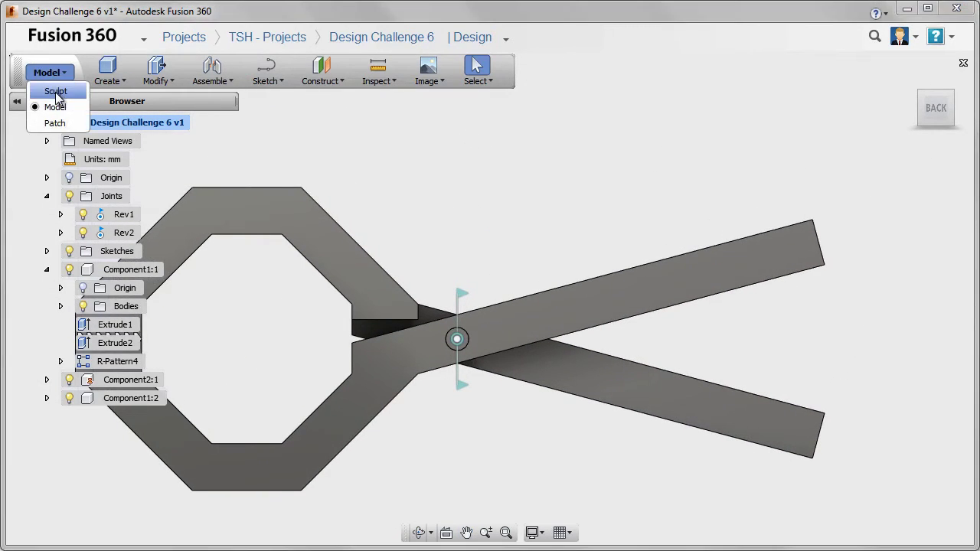
pyautogui.click(48, 103)
pyautogui.click(110, 77)
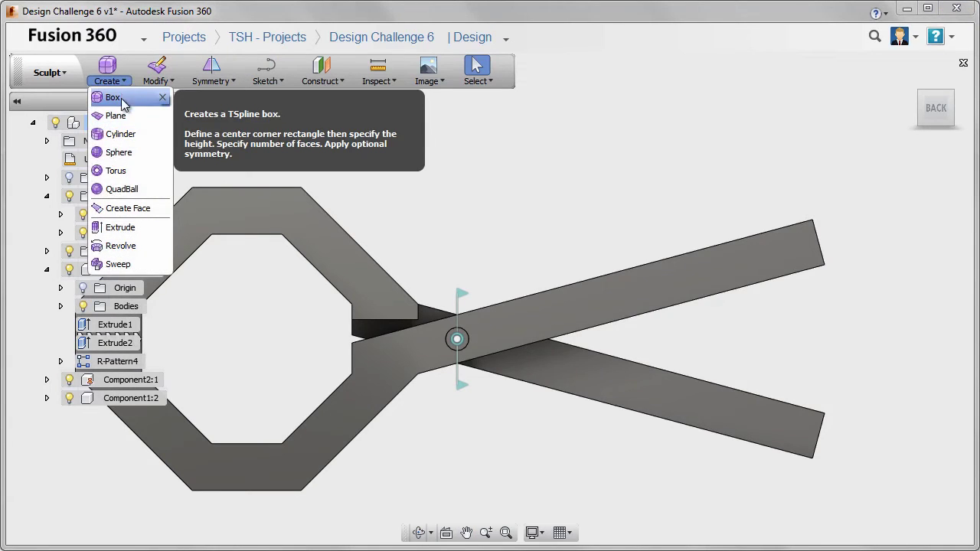
pyautogui.click(123, 104)
pyautogui.click(911, 251)
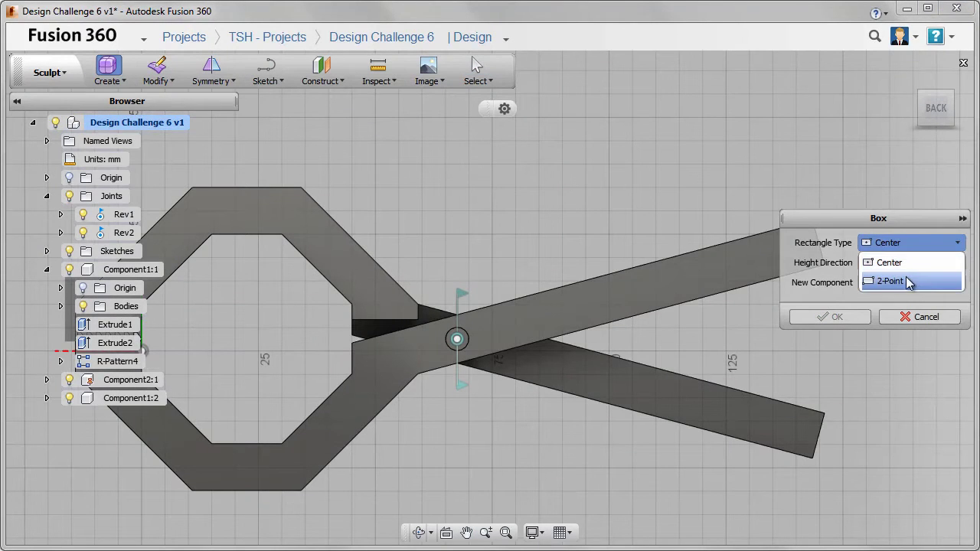
pyautogui.click(887, 281)
# Step: Draw an 80 × 20 mm box, 10 mm high with 3 width faces, and commit it
pyautogui.click(492, 118)
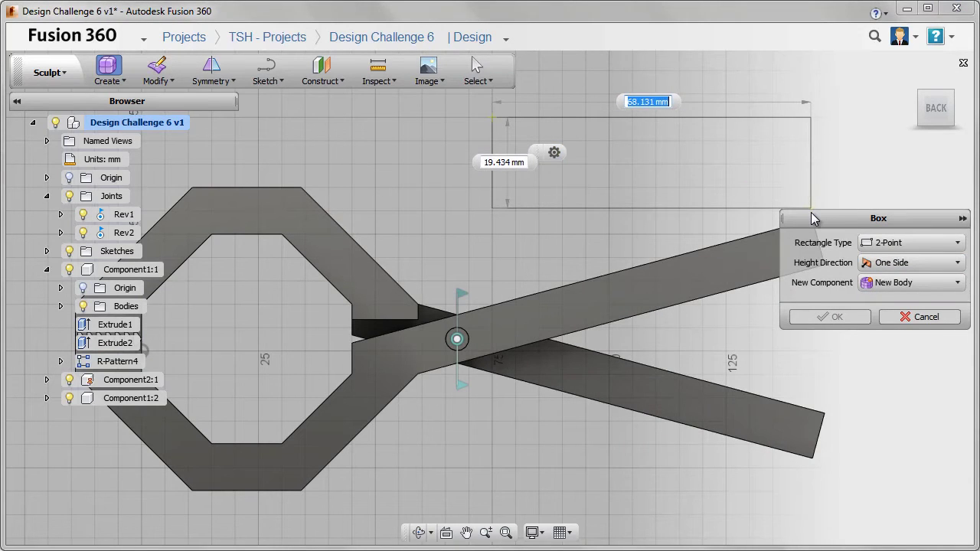
pyautogui.moveTo(816, 222); pyautogui.dragTo(813, 280)
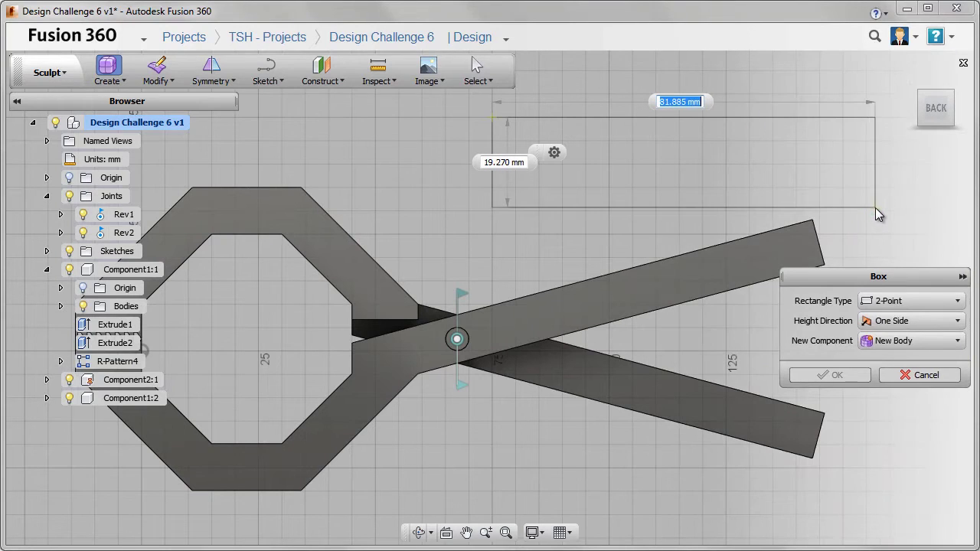
pyautogui.click(865, 212)
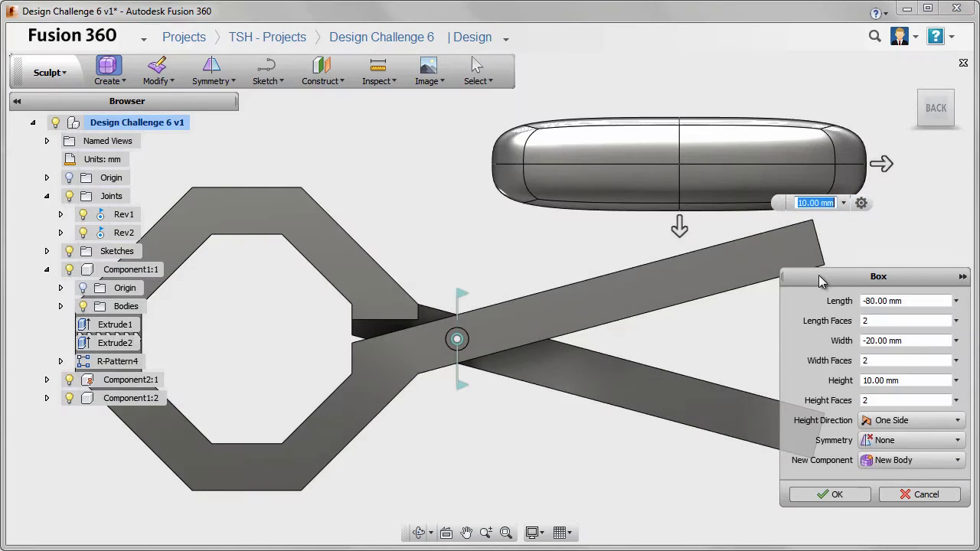
pyautogui.keyDown('shift'); pyautogui.moveTo(723, 234); pyautogui.dragTo(602, 164, button='middle'); pyautogui.keyUp('shift')
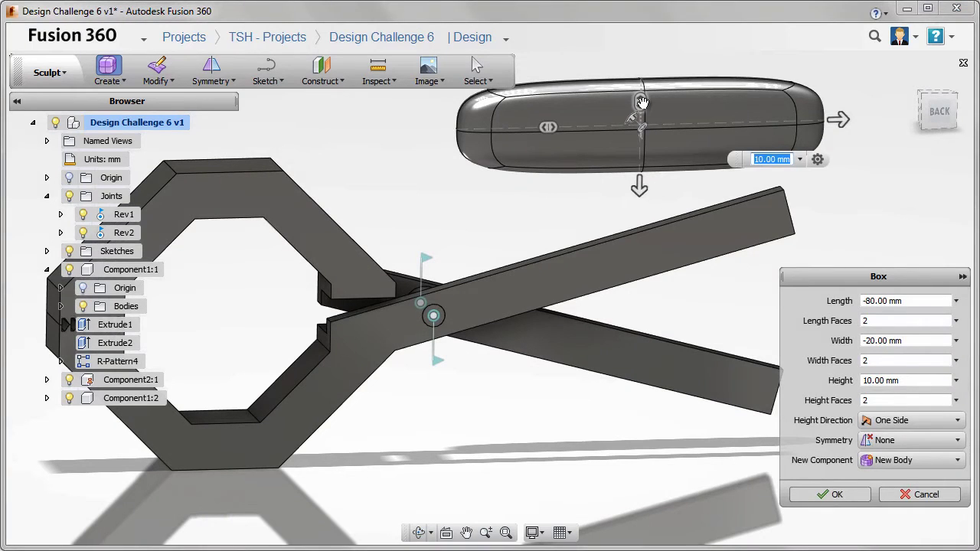
pyautogui.moveTo(642, 102)
pyautogui.mouseDown()
pyautogui.moveTo(640, 113)
pyautogui.moveTo(641, 100)
pyautogui.mouseUp()
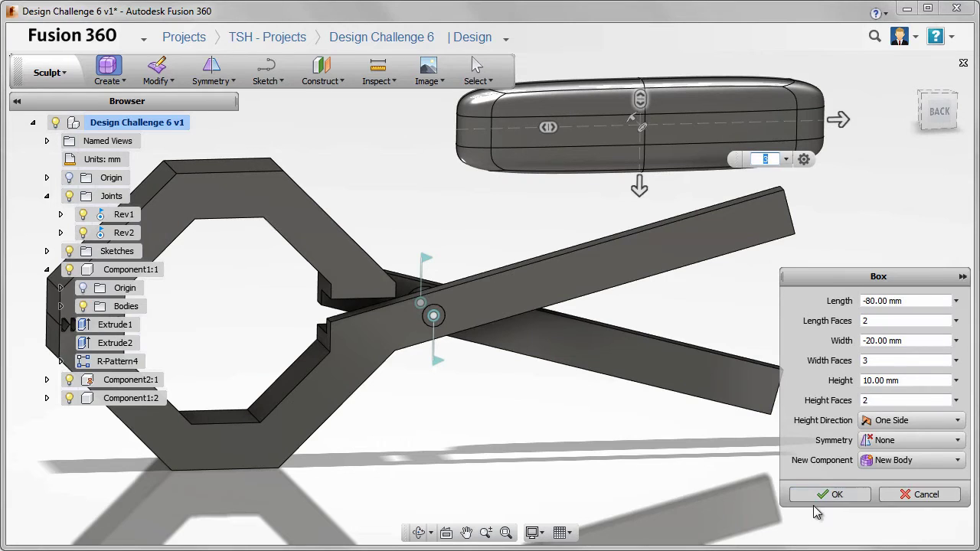
pyautogui.moveTo(826, 240)
pyautogui.keyDown('shift'); pyautogui.mouseDown(button='middle')
pyautogui.moveTo(619, 201)
pyautogui.moveTo(543, 247)
pyautogui.moveTo(566, 281)
pyautogui.mouseUp(button='middle'); pyautogui.keyUp('shift')
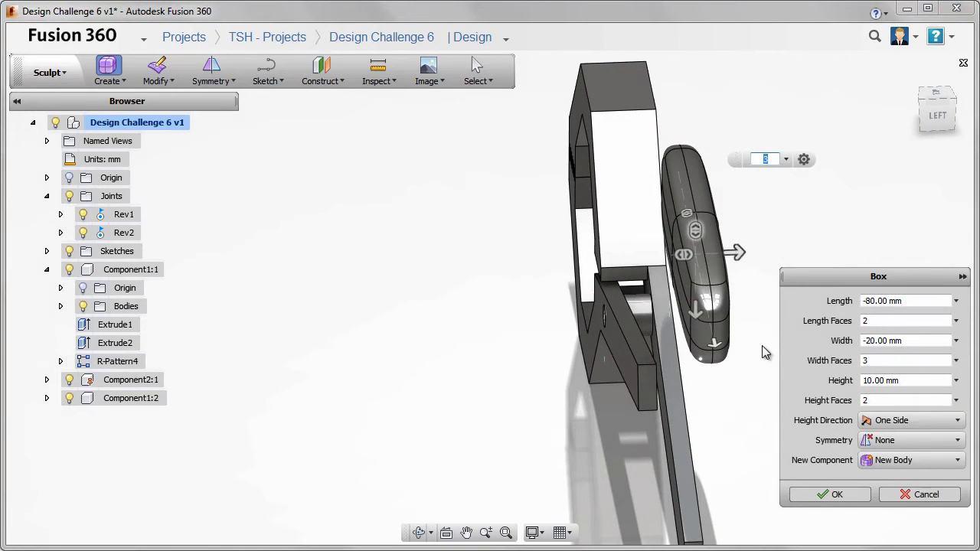
pyautogui.click(826, 495)
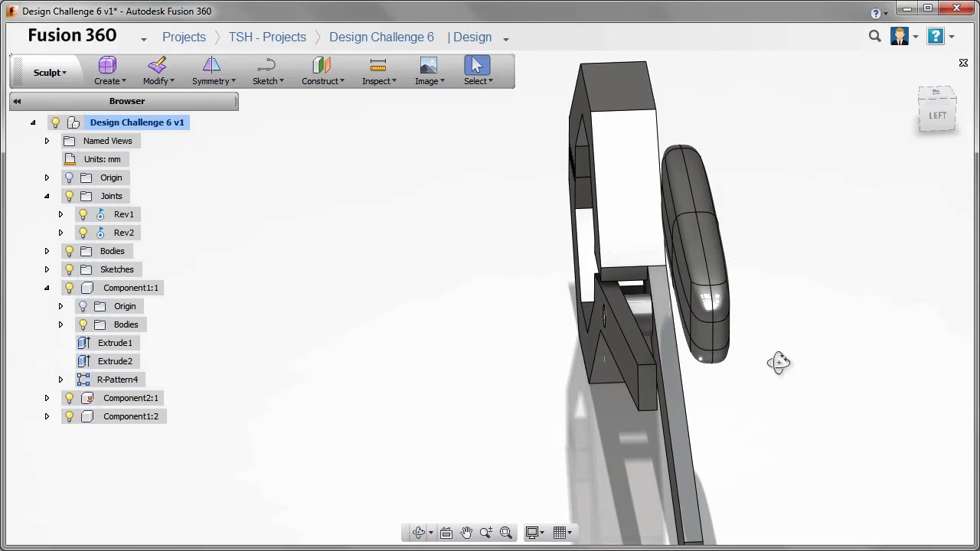
pyautogui.moveTo(776, 361)
pyautogui.keyDown('shift'); pyautogui.mouseDown(button='middle')
pyautogui.moveTo(929, 322)
pyautogui.moveTo(823, 186)
pyautogui.mouseUp(button='middle'); pyautogui.keyUp('shift')
# Step: With Edit Form, lower the box's middle edge loop by 4 mm
pyautogui.scroll(2, 765, 115)
pyautogui.scroll(2, 742, 73)
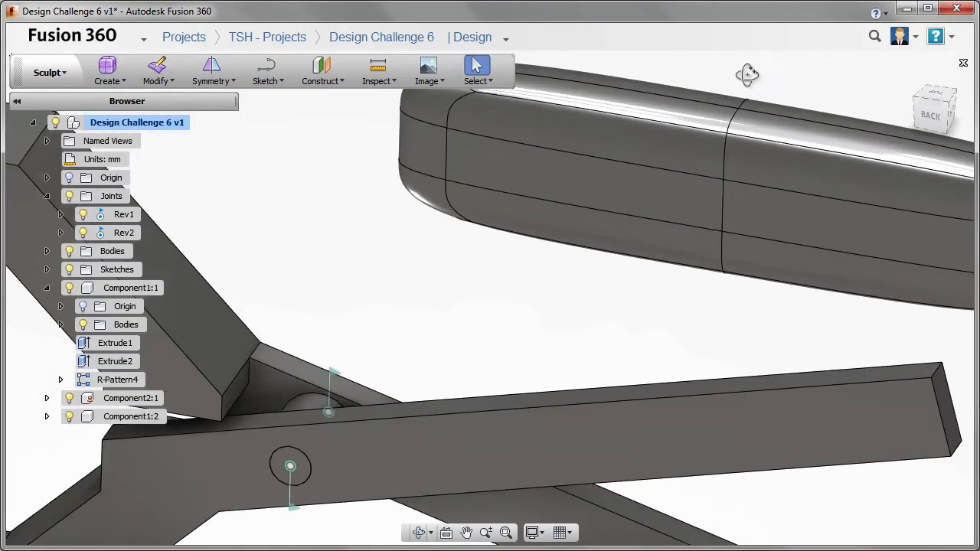
pyautogui.scroll(2, 746, 99)
pyautogui.scroll(2, 738, 117)
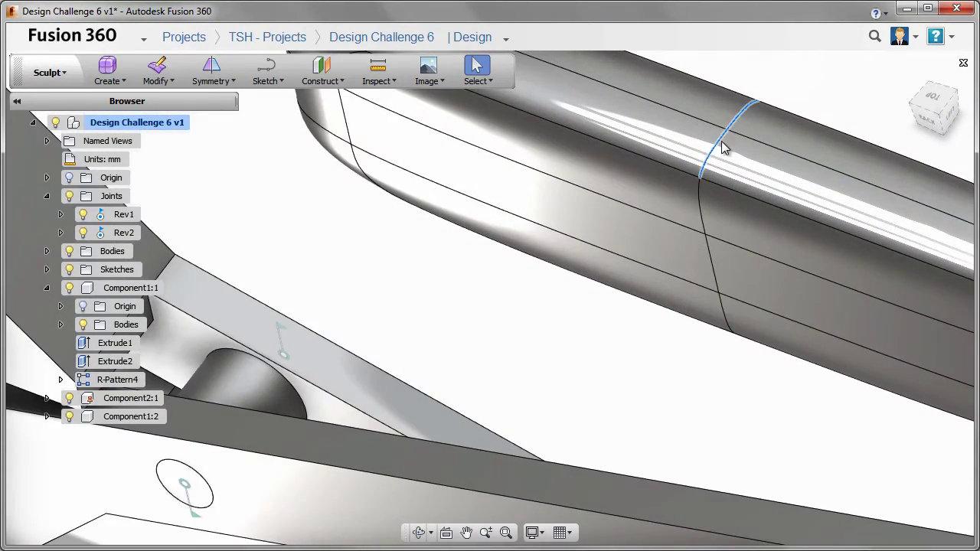
pyautogui.click(723, 148)
pyautogui.scroll(-3, 574, 202)
pyautogui.scroll(-2, 688, 138)
pyautogui.rightClick(766, 94)
pyautogui.click(826, 72)
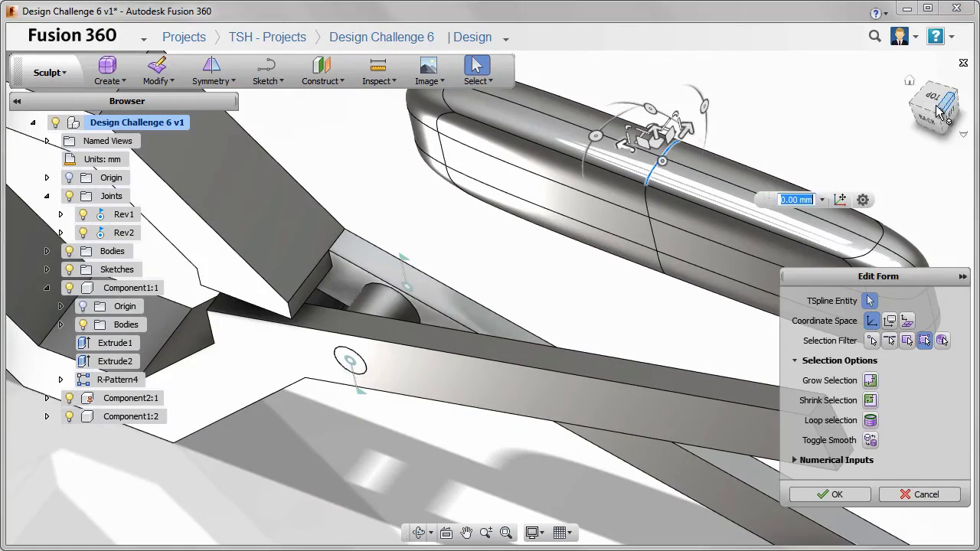
pyautogui.click(940, 111)
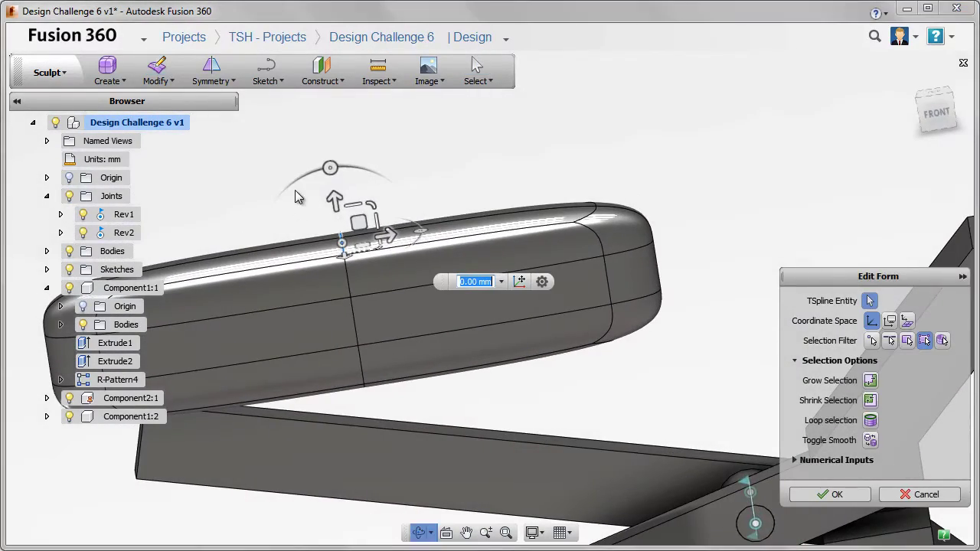
pyautogui.moveTo(334, 197)
pyautogui.mouseDown()
pyautogui.moveTo(339, 235)
pyautogui.moveTo(484, 236)
pyautogui.mouseUp()
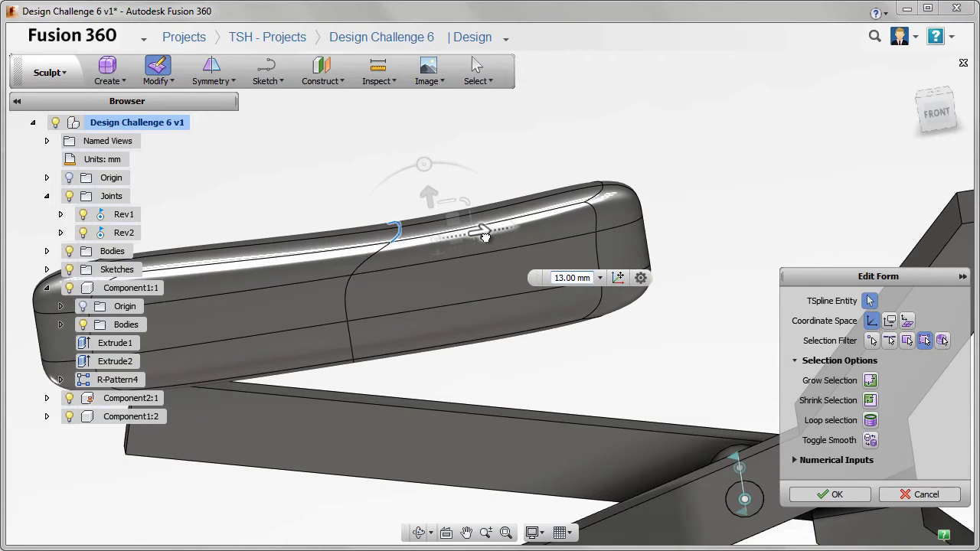
# Step: Raise an underside edge by 4 mm and slide it 19 mm to the left
pyautogui.click(464, 306)
pyautogui.keyDown('shift'); pyautogui.moveTo(464, 308); pyautogui.dragTo(404, 197, button='middle'); pyautogui.keyUp('shift')
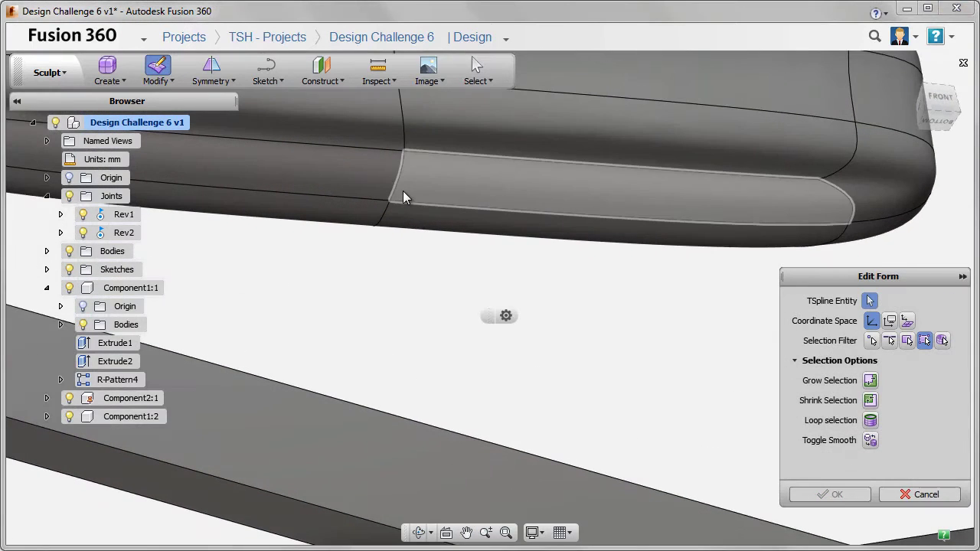
pyautogui.click(395, 196)
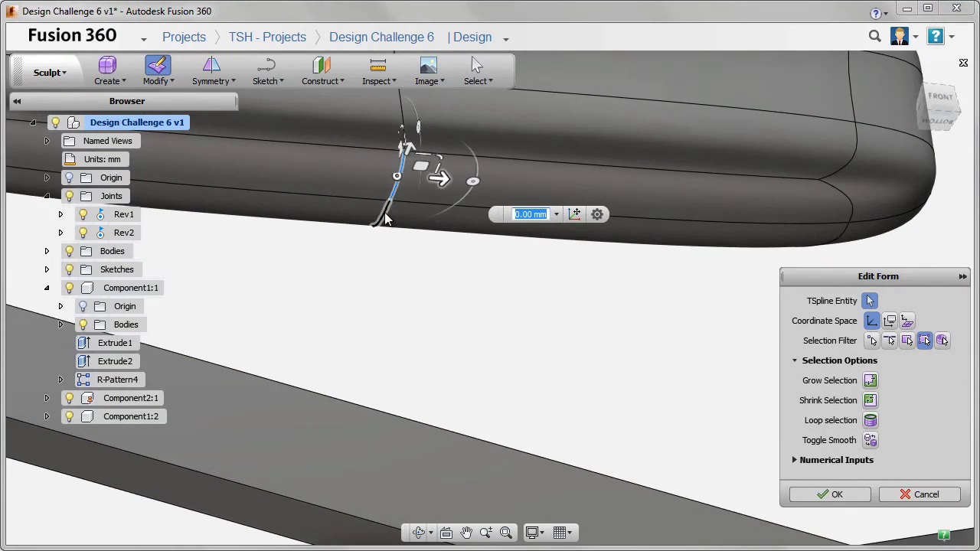
pyautogui.moveTo(395, 198)
pyautogui.keyDown('shift'); pyautogui.mouseDown(button='middle')
pyautogui.moveTo(431, 367)
pyautogui.moveTo(401, 221)
pyautogui.mouseUp(button='middle'); pyautogui.keyUp('shift')
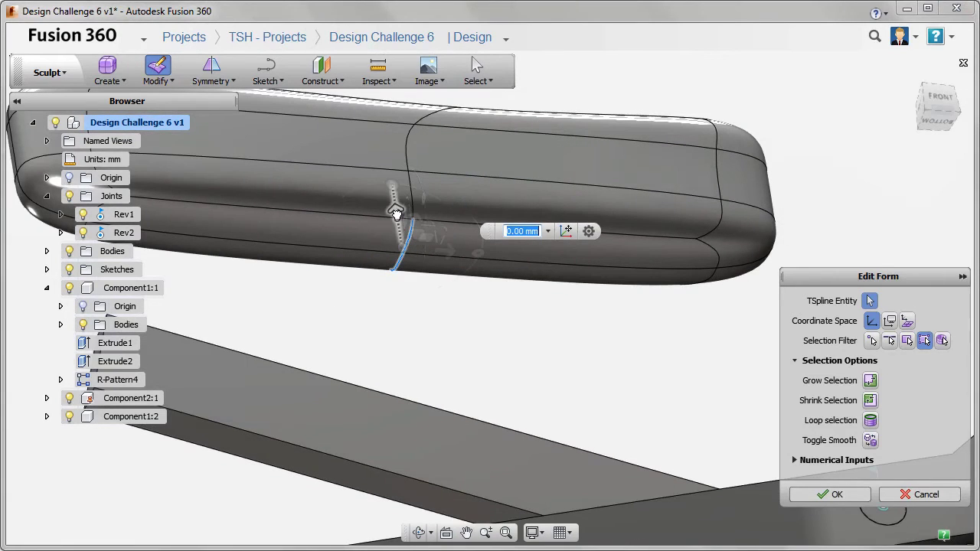
pyautogui.moveTo(397, 214); pyautogui.dragTo(391, 180)
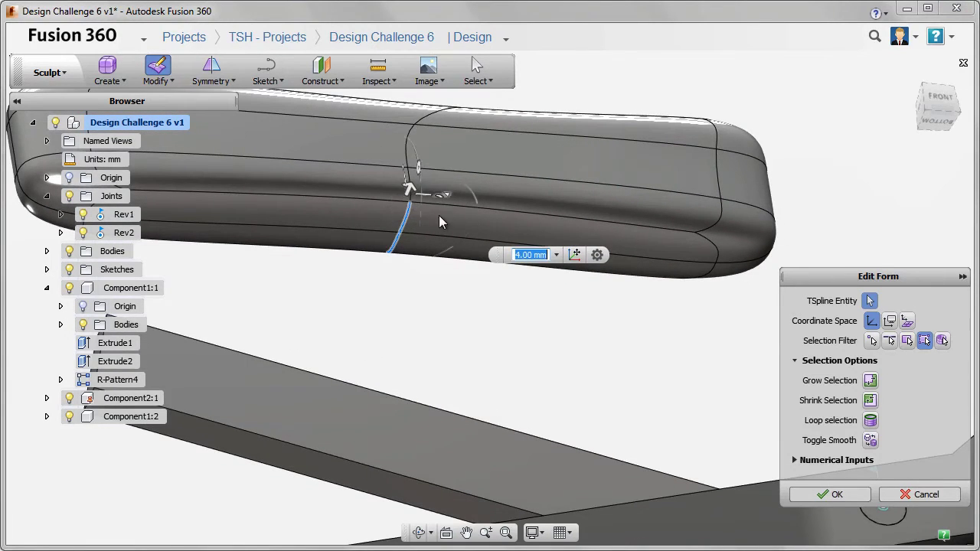
pyautogui.moveTo(425, 224); pyautogui.dragTo(388, 228, button='middle')
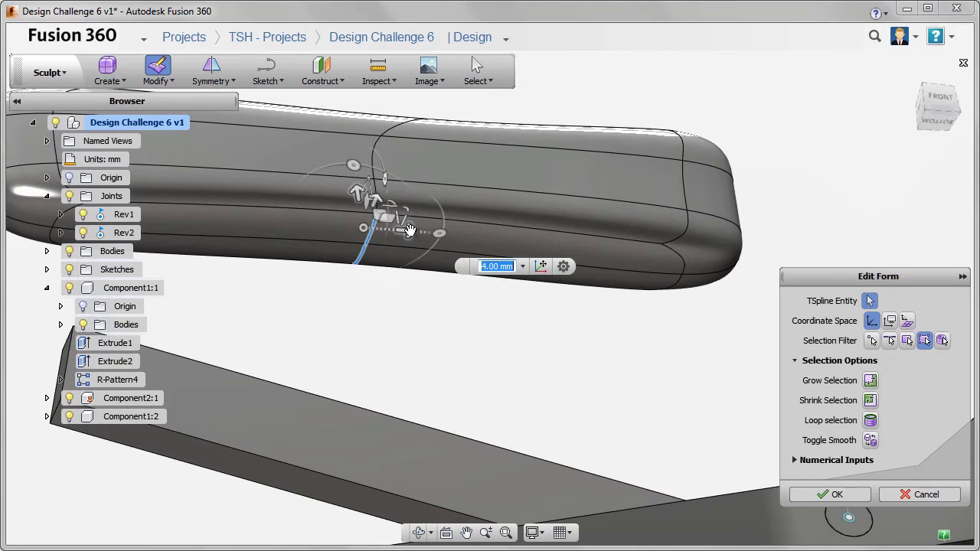
pyautogui.moveTo(388, 228); pyautogui.dragTo(226, 221)
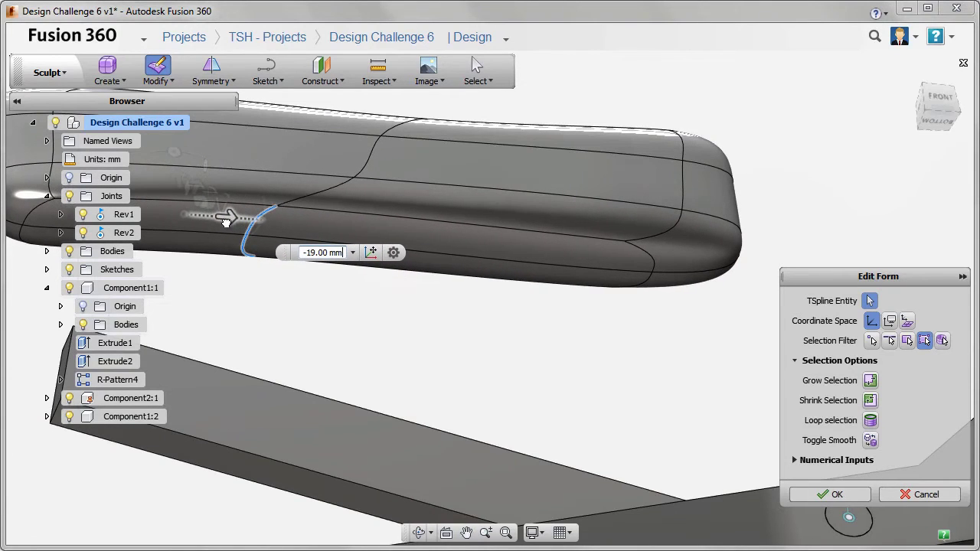
# Step: Push the two handle-end faces inward to form a dip
pyautogui.moveTo(439, 389)
pyautogui.keyDown('shift'); pyautogui.mouseDown(button='middle')
pyautogui.moveTo(594, 333)
pyautogui.moveTo(637, 350)
pyautogui.moveTo(510, 370)
pyautogui.mouseUp(button='middle'); pyautogui.keyUp('shift')
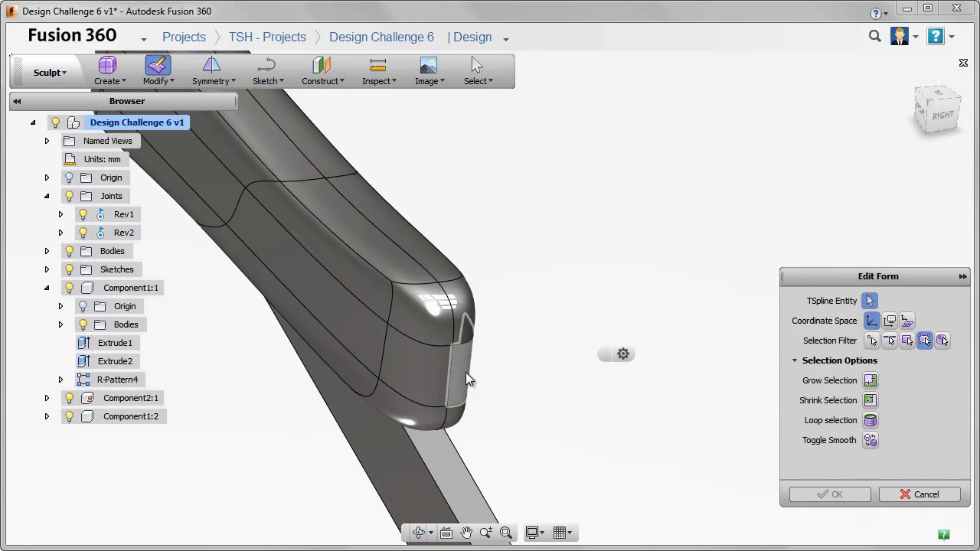
pyautogui.click(465, 374)
pyautogui.keyDown('shift'); pyautogui.click(428, 393); pyautogui.keyUp('shift')
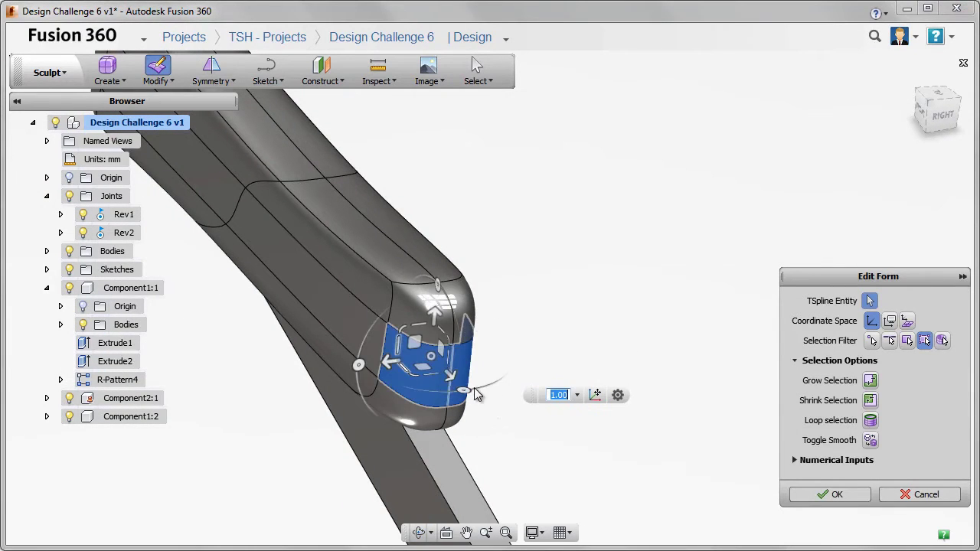
pyautogui.moveTo(450, 376); pyautogui.dragTo(425, 351)
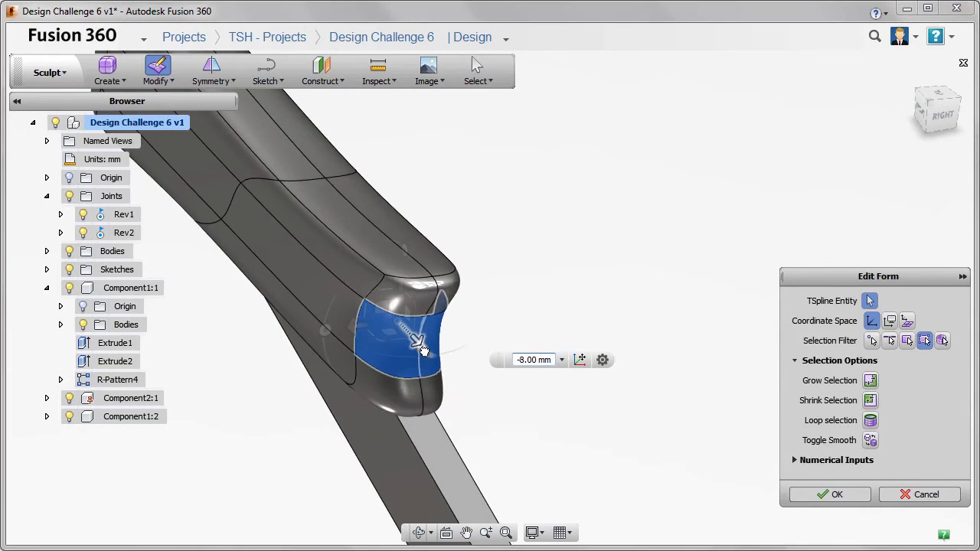
pyautogui.moveTo(425, 350)
pyautogui.keyDown('shift'); pyautogui.mouseDown(button='middle')
pyautogui.moveTo(465, 262)
pyautogui.moveTo(378, 320)
pyautogui.mouseUp(button='middle'); pyautogui.keyUp('shift')
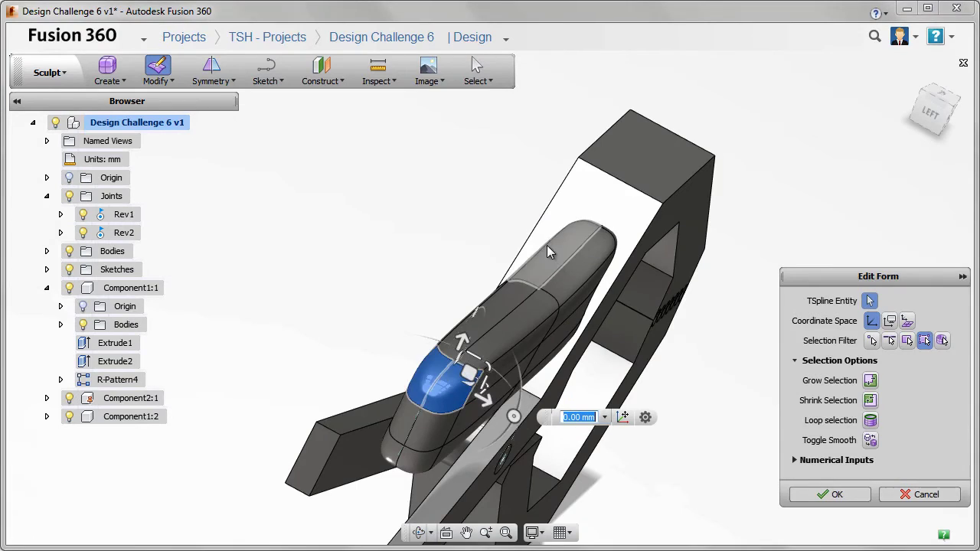
# Step: Raise the handle's left end cap by 9 mm
pyautogui.keyDown('shift'); pyautogui.moveTo(428, 382); pyautogui.dragTo(291, 228, button='middle'); pyautogui.keyUp('shift')
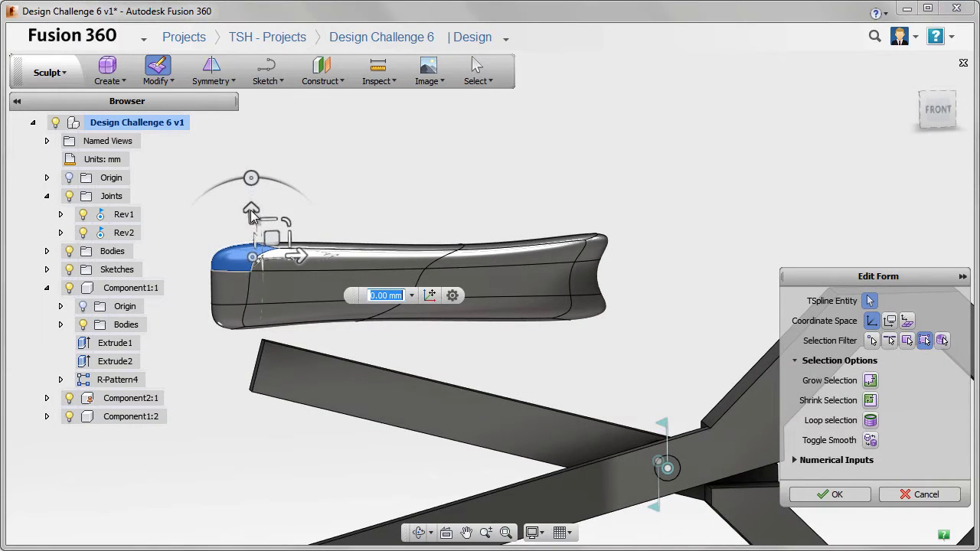
pyautogui.click(255, 216)
pyautogui.click(250, 257)
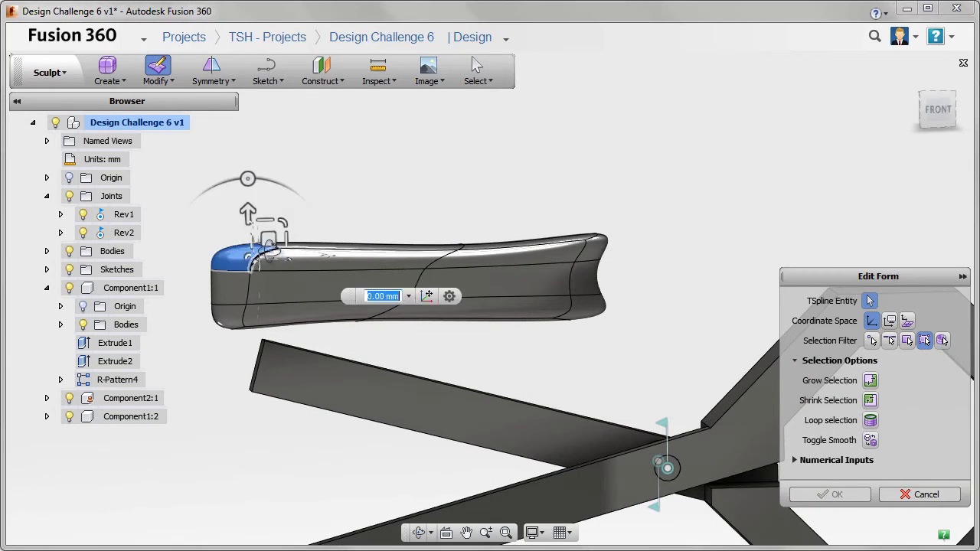
pyautogui.keyDown('shift'); pyautogui.moveTo(253, 260); pyautogui.dragTo(255, 302, button='middle'); pyautogui.keyUp('shift')
pyautogui.scroll(5, 255, 302)
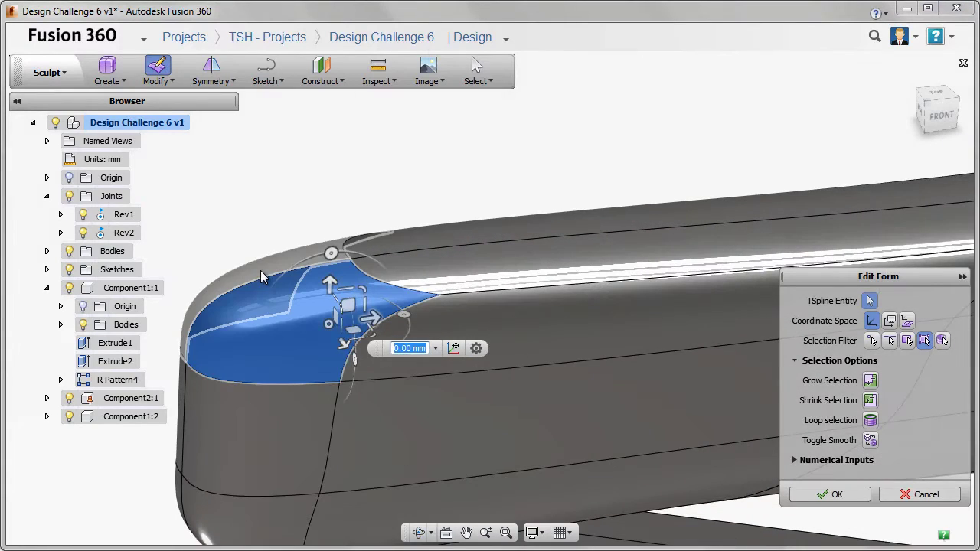
pyautogui.scroll(-2, 335, 258)
pyautogui.scroll(-3, 336, 257)
pyautogui.scroll(-2, 335, 258)
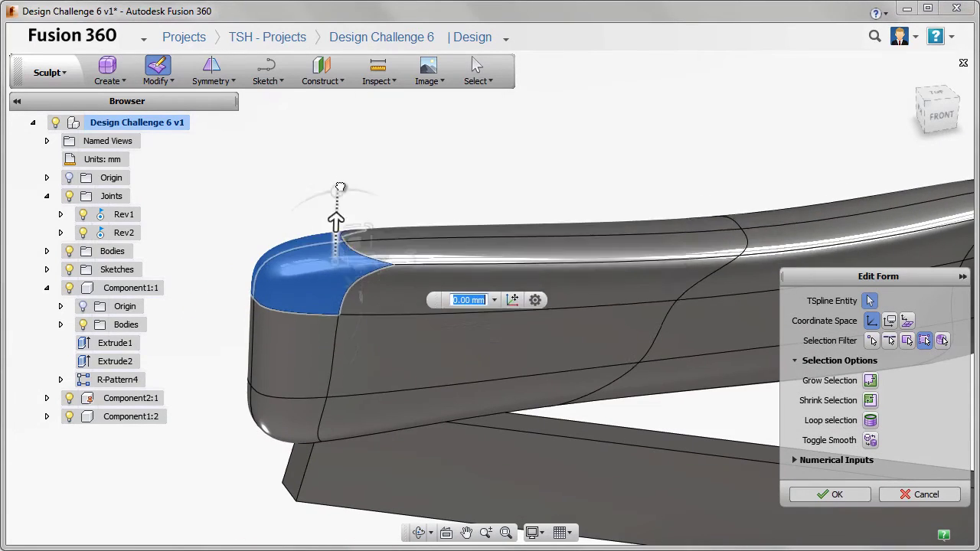
pyautogui.moveTo(334, 219); pyautogui.dragTo(341, 176)
pyautogui.scroll(-2, 341, 176)
# Step: Pull a side face at the handle's end outward by 12 mm
pyautogui.keyDown('shift'); pyautogui.moveTo(341, 177); pyautogui.dragTo(576, 261, button='middle'); pyautogui.keyUp('shift')
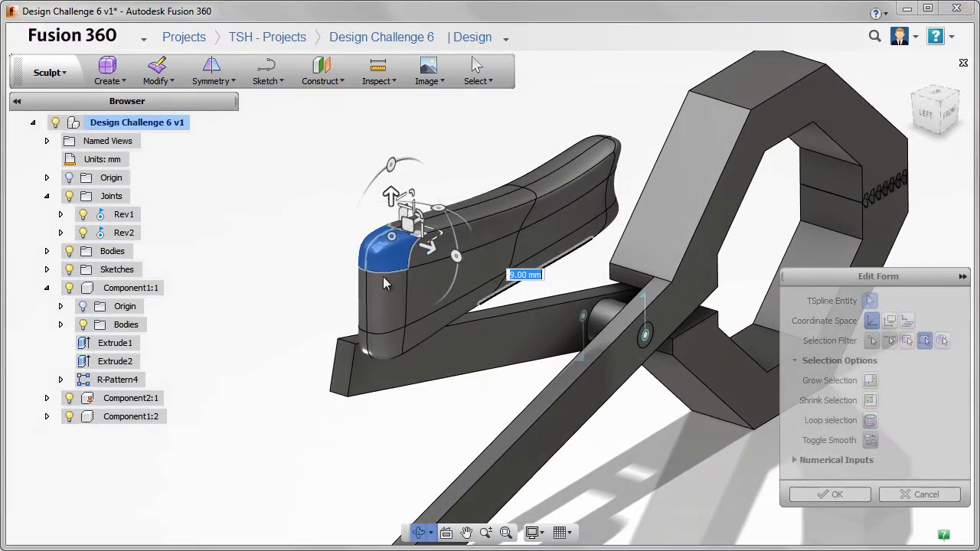
pyautogui.scroll(5, 355, 291)
pyautogui.click(363, 298)
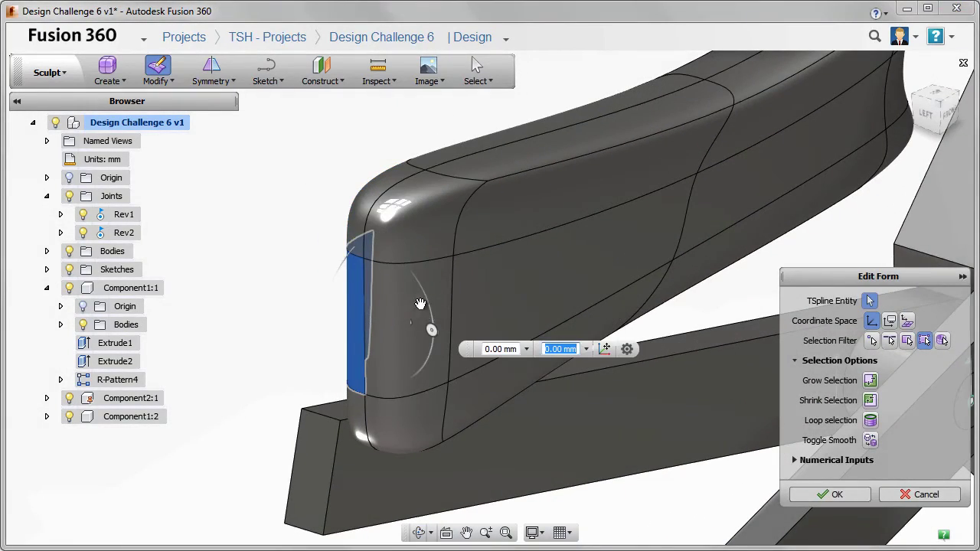
pyautogui.scroll(-3, 546, 287)
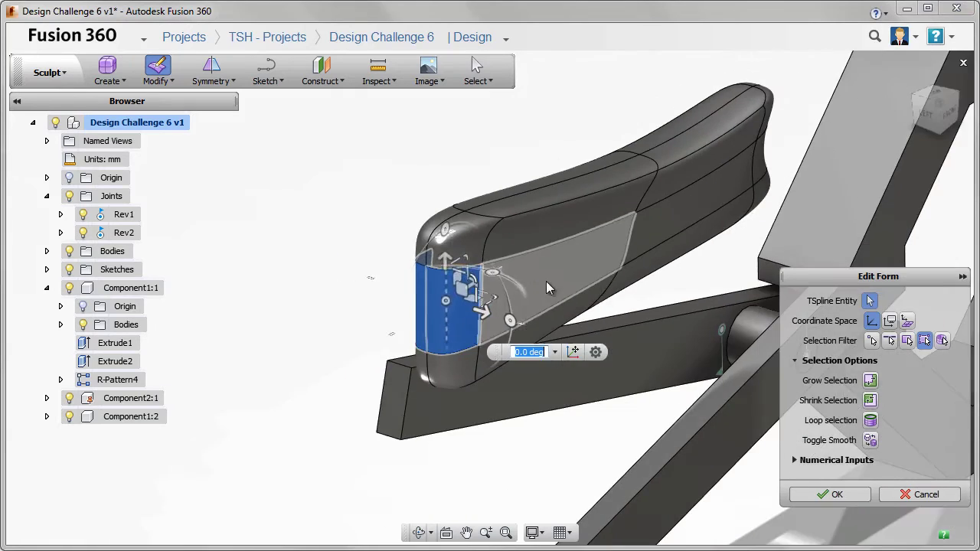
pyautogui.keyDown('shift'); pyautogui.moveTo(546, 287); pyautogui.dragTo(279, 272, button='middle'); pyautogui.keyUp('shift')
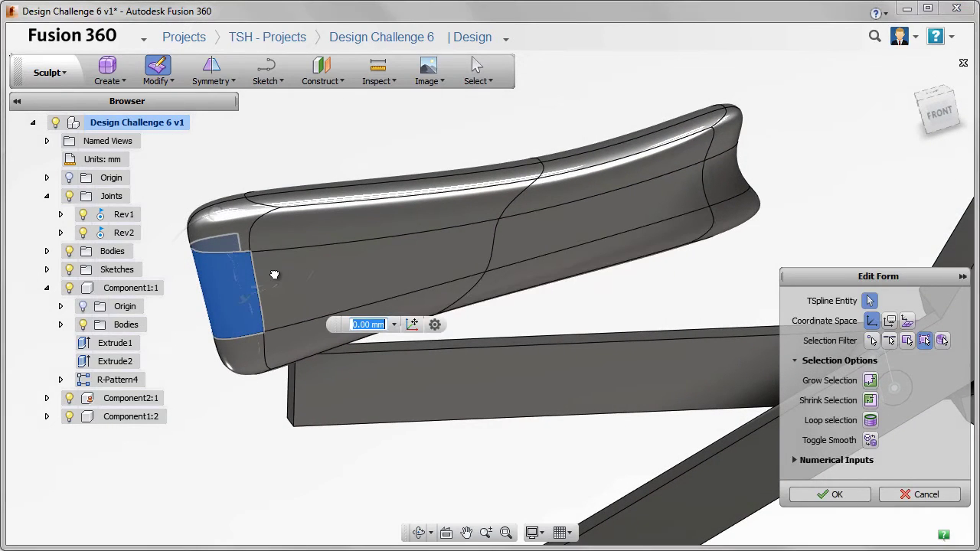
pyautogui.moveTo(274, 274); pyautogui.dragTo(192, 299)
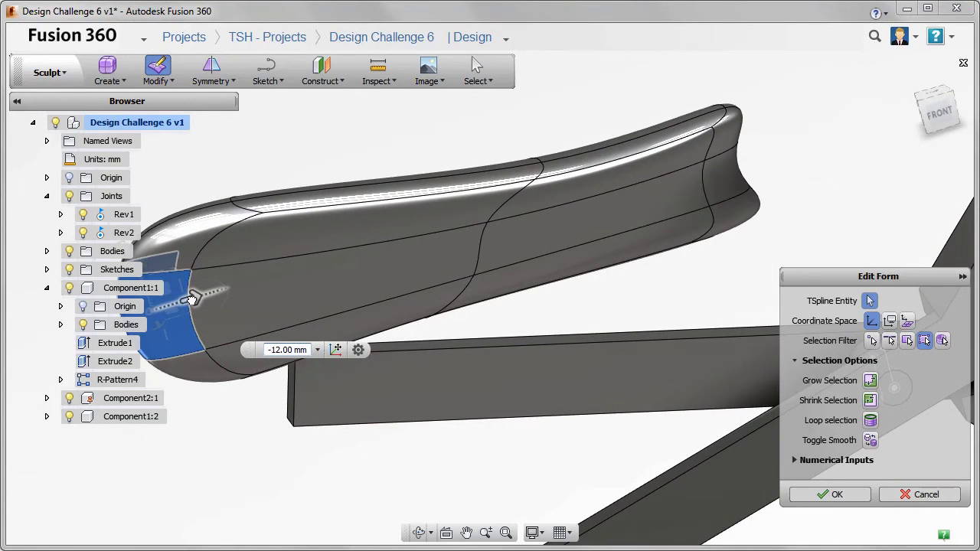
# Step: Lift the handle's front tip faces 2.5 mm and close Edit Form
pyautogui.moveTo(346, 288)
pyautogui.keyDown('shift'); pyautogui.mouseDown(button='middle')
pyautogui.moveTo(595, 255)
pyautogui.moveTo(667, 258)
pyautogui.moveTo(574, 243)
pyautogui.moveTo(547, 329)
pyautogui.moveTo(569, 346)
pyautogui.mouseUp(button='middle'); pyautogui.keyUp('shift')
pyautogui.scroll(3, 596, 293)
pyautogui.scroll(2, 597, 294)
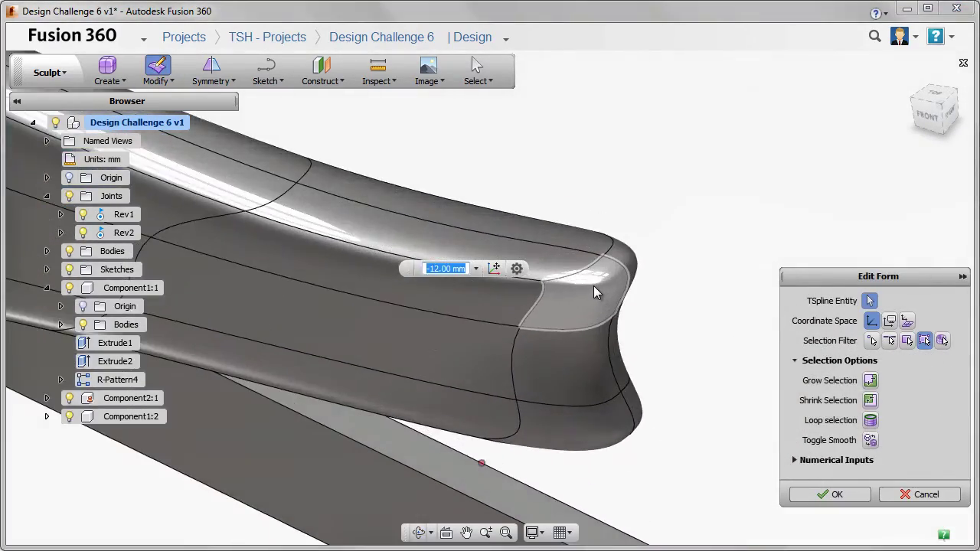
pyautogui.click(628, 266)
pyautogui.click(605, 286)
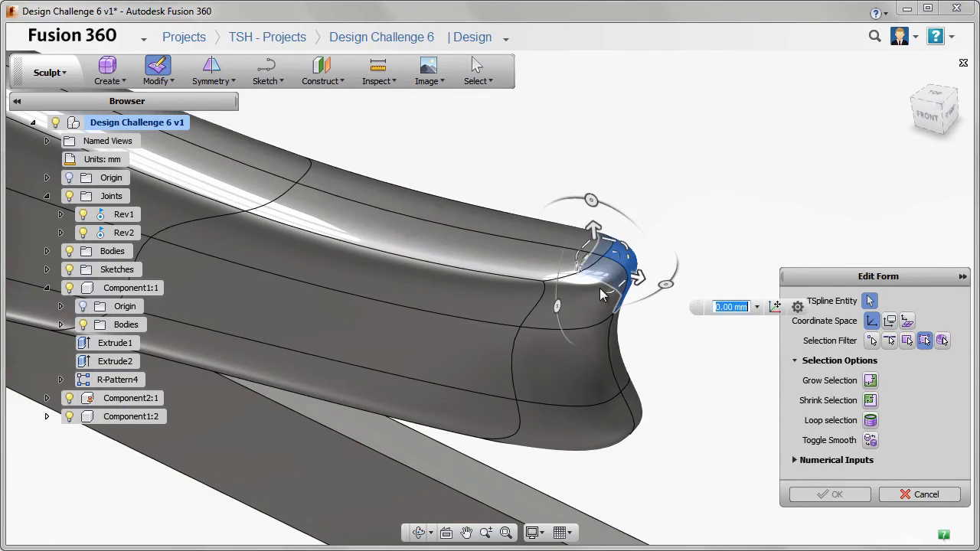
pyautogui.click(592, 287)
pyautogui.moveTo(568, 241); pyautogui.dragTo(568, 214)
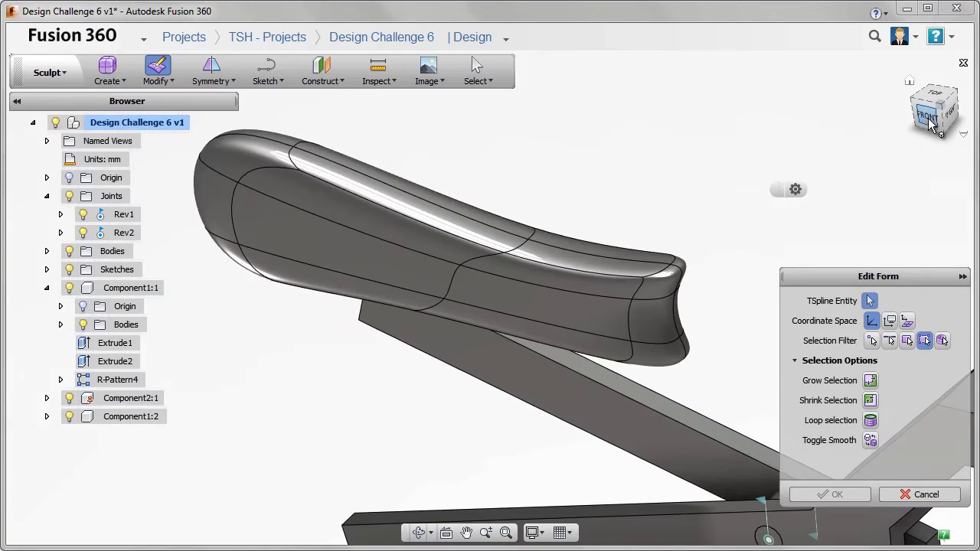
pyautogui.click(927, 119)
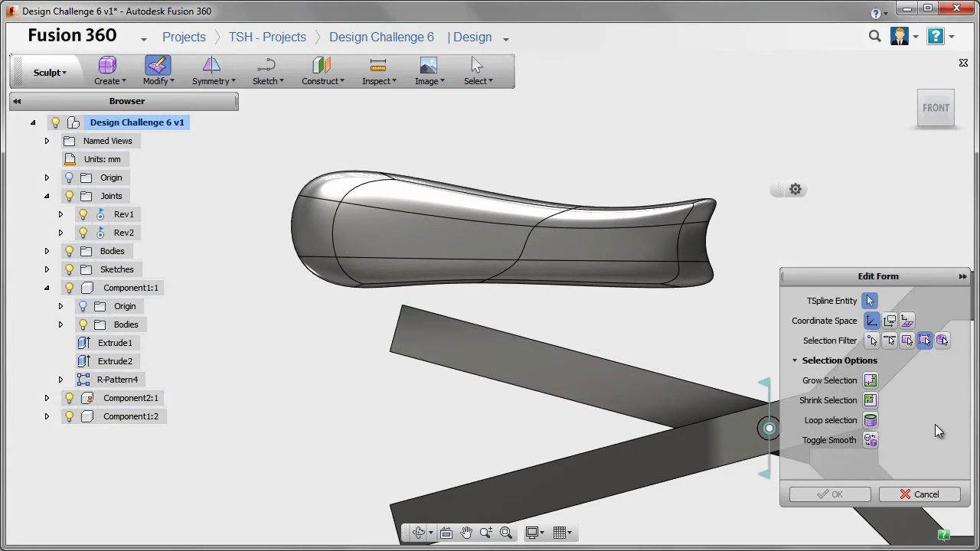
pyautogui.click(921, 494)
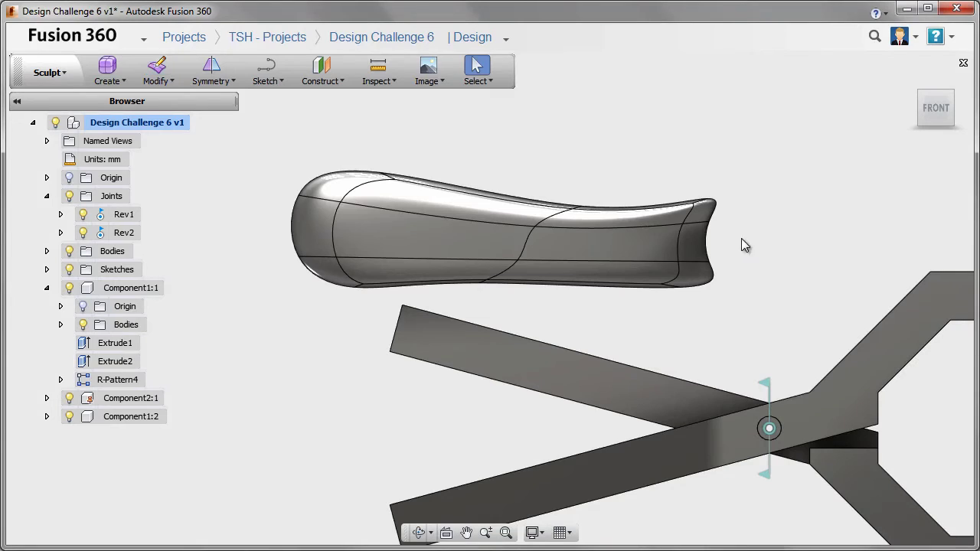
# Step: Collapse Joints and expand Bodies in the browser to select the handle body, Body1
pyautogui.click(46, 196)
pyautogui.click(47, 178)
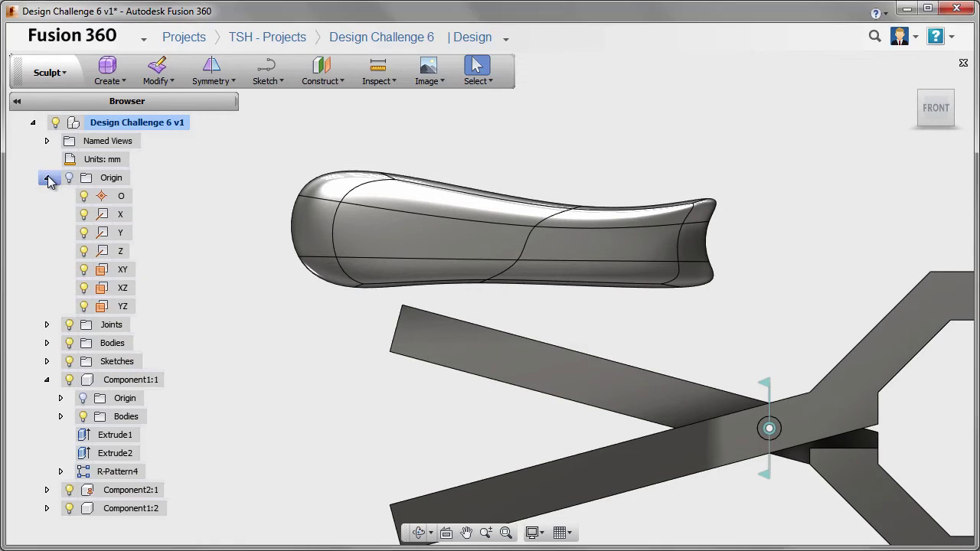
pyautogui.click(47, 177)
pyautogui.click(47, 214)
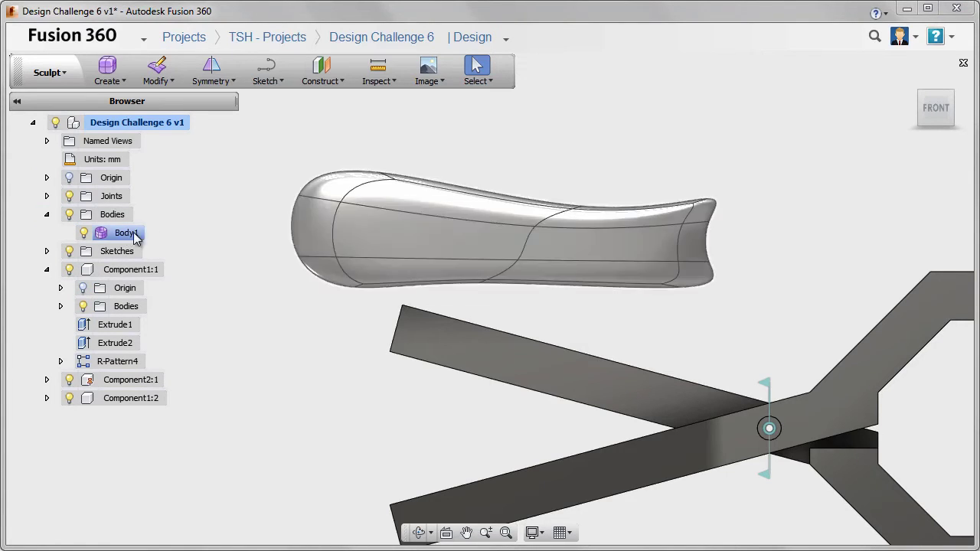
pyautogui.click(123, 232)
# Step: Tilt the handle body and slide it 13 mm sideways onto the clamp arm
pyautogui.rightClick(501, 144)
pyautogui.click(463, 209)
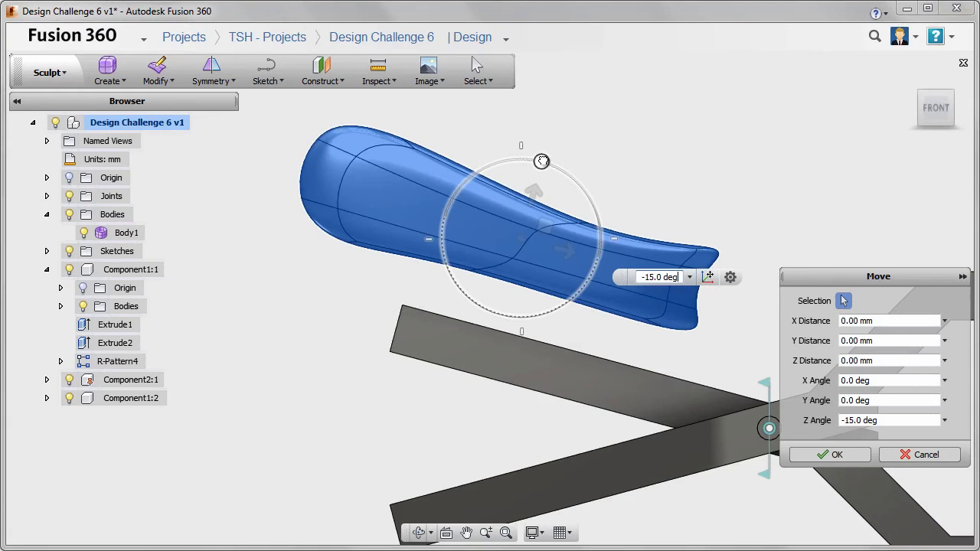
pyautogui.moveTo(542, 221); pyautogui.dragTo(505, 328)
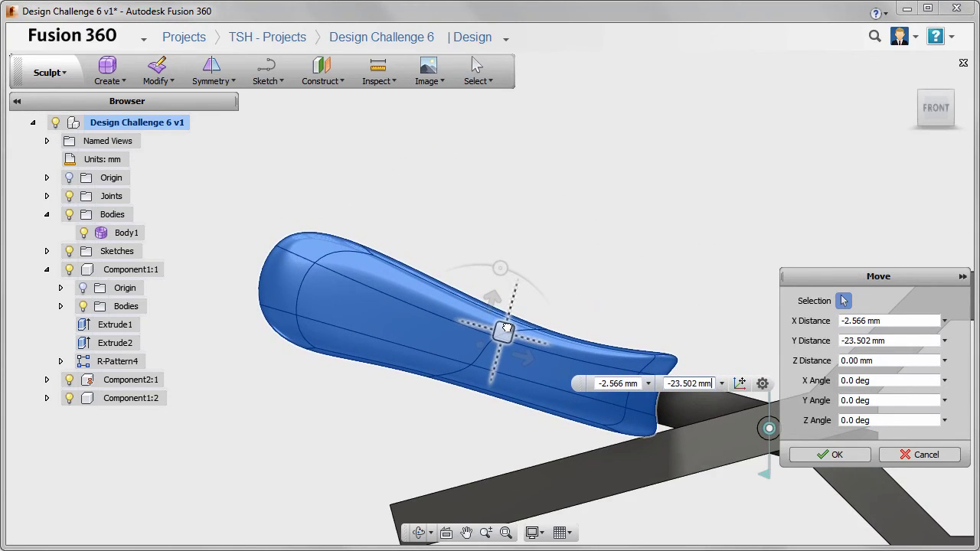
pyautogui.click(911, 114)
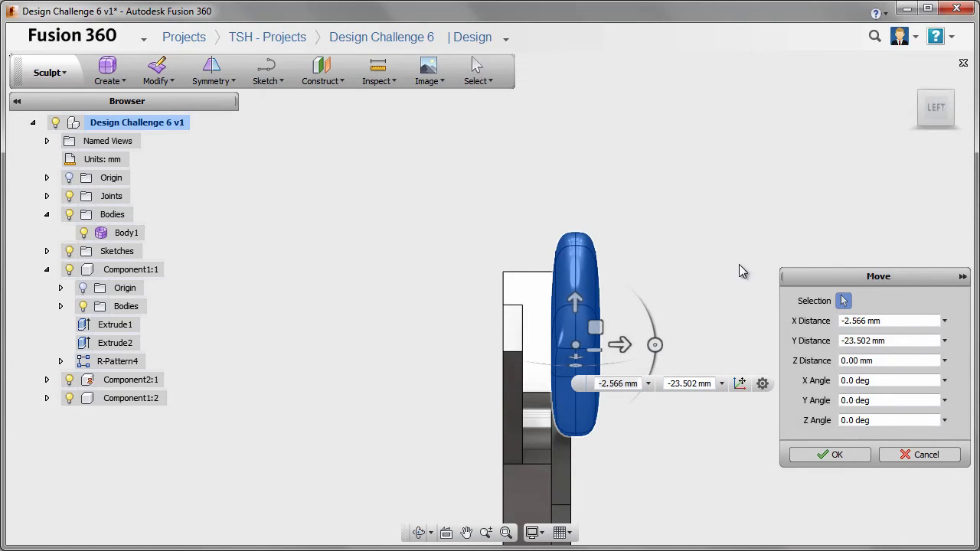
pyautogui.moveTo(622, 344); pyautogui.dragTo(557, 344)
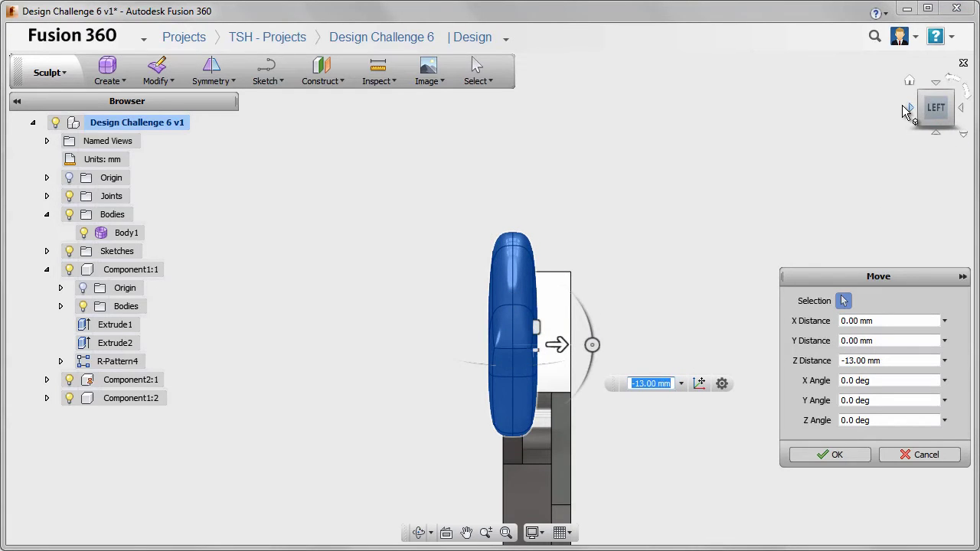
pyautogui.click(914, 108)
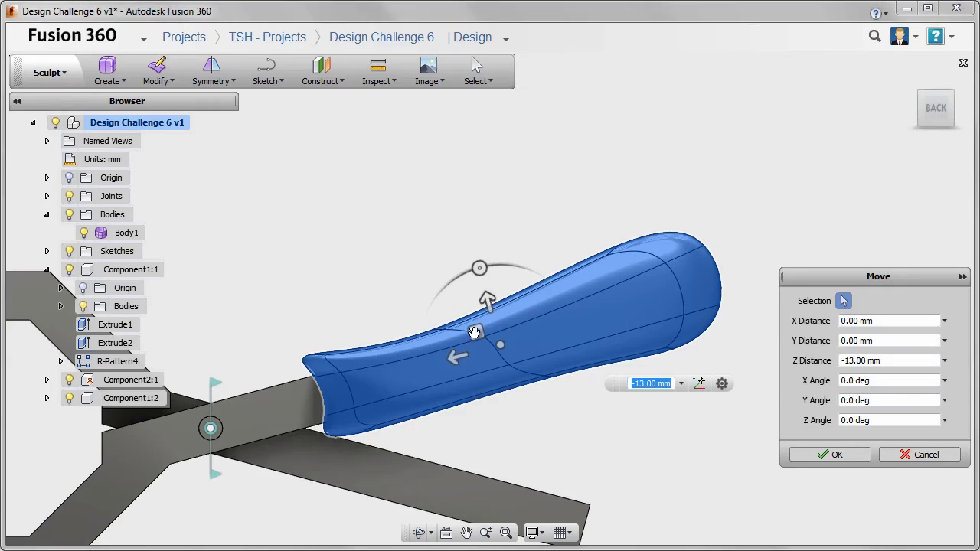
pyautogui.moveTo(473, 335); pyautogui.dragTo(475, 332)
pyautogui.click(847, 459)
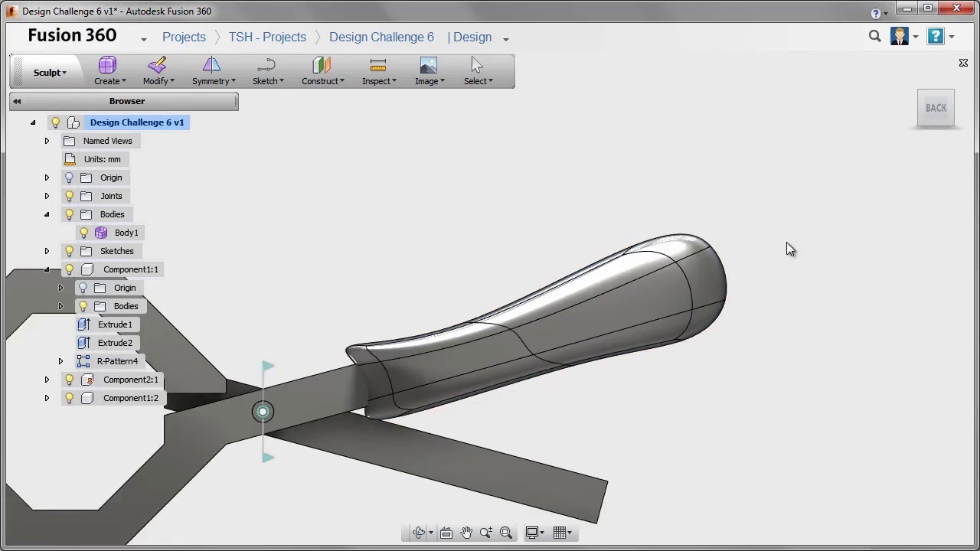
# Step: Move the handle again with a relocated pivot, sleeving it 12 mm further along the arm
pyautogui.keyDown('shift'); pyautogui.moveTo(787, 247); pyautogui.dragTo(634, 145, button='middle'); pyautogui.keyUp('shift')
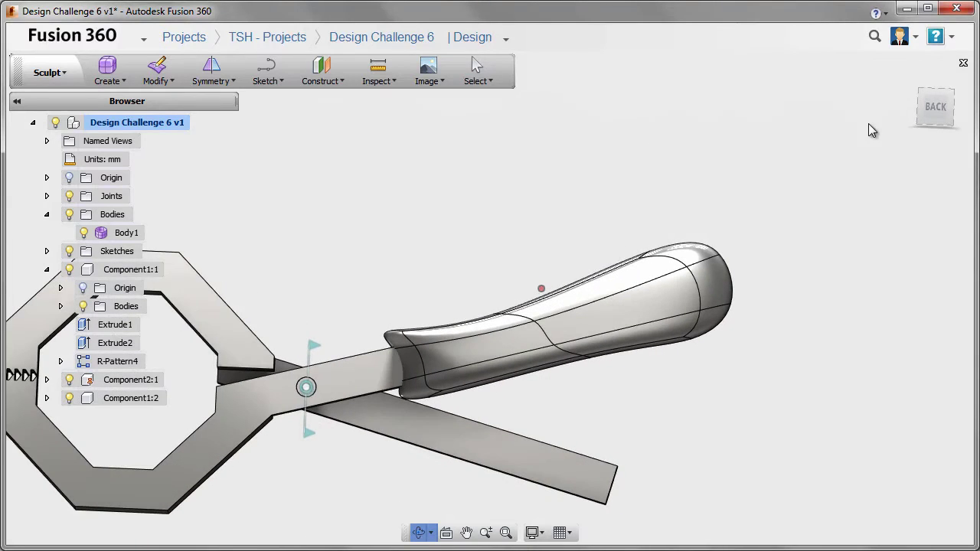
pyautogui.click(937, 107)
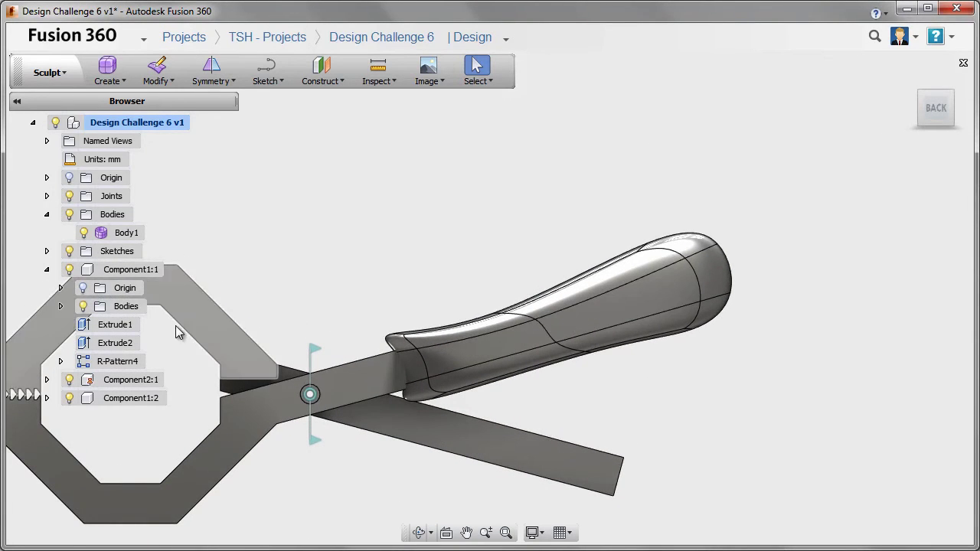
pyautogui.rightClick(127, 232)
pyautogui.click(158, 238)
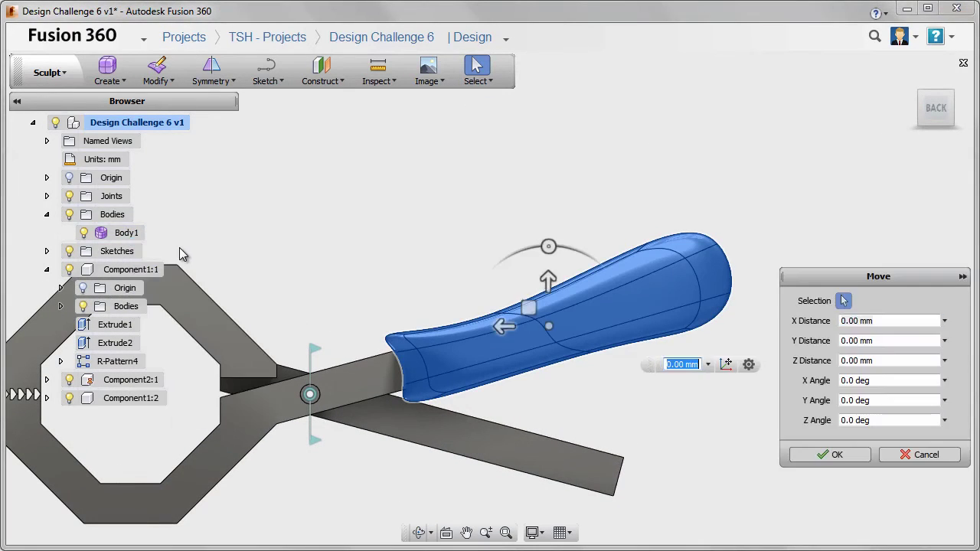
pyautogui.click(396, 339)
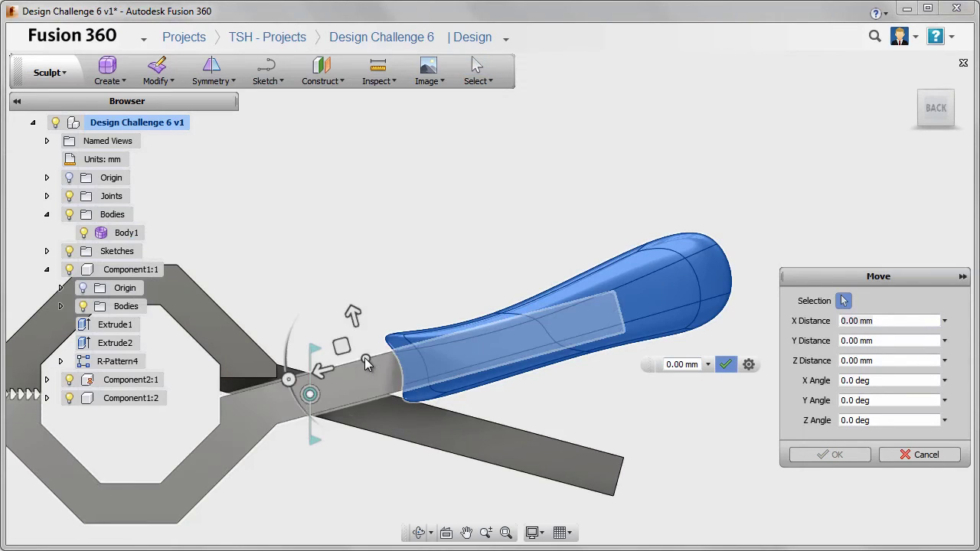
pyautogui.moveTo(316, 370); pyautogui.dragTo(357, 362)
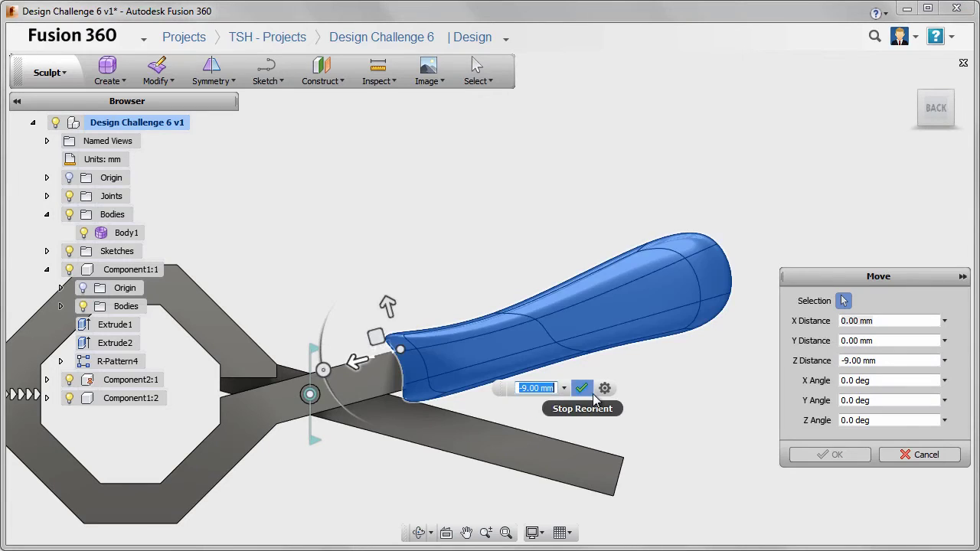
pyautogui.click(581, 388)
pyautogui.moveTo(356, 362); pyautogui.dragTo(400, 346)
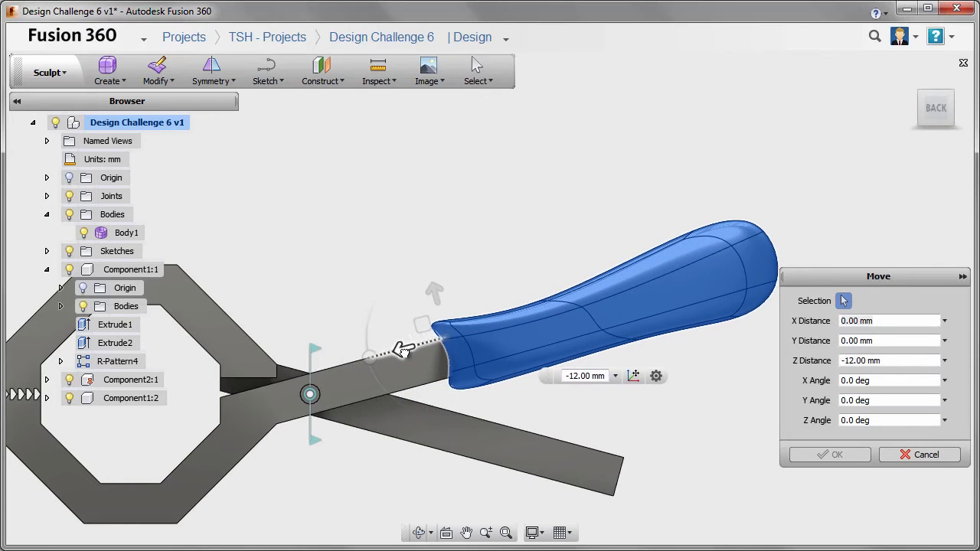
pyautogui.click(830, 455)
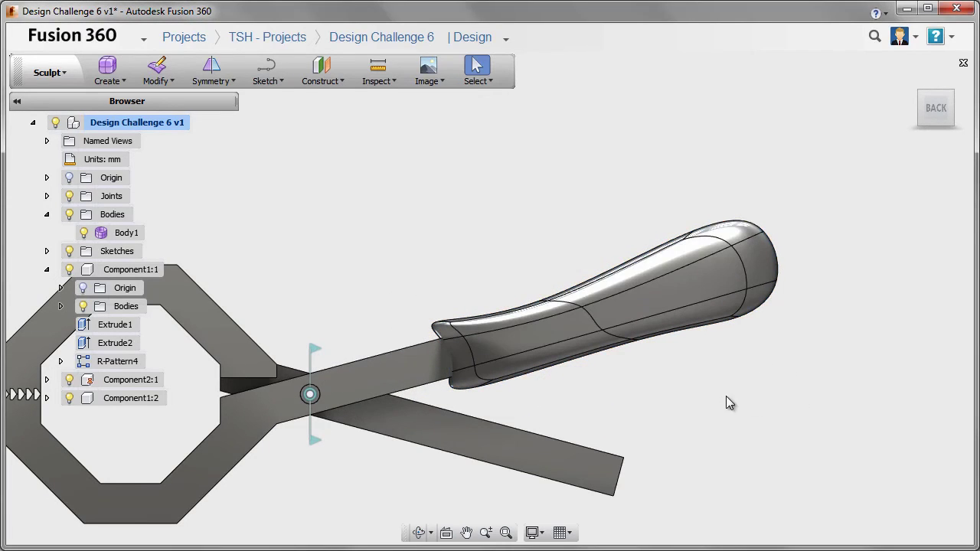
pyautogui.keyDown('shift'); pyautogui.moveTo(726, 396); pyautogui.dragTo(770, 405, button='middle'); pyautogui.keyUp('shift')
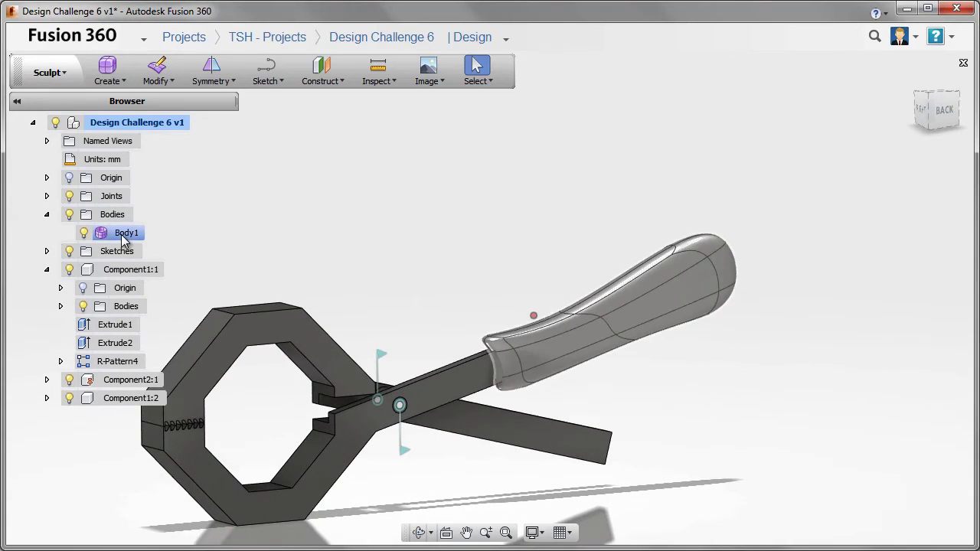
# Step: Convert the sculpted handle T-spline body into a new component
pyautogui.rightClick(121, 237)
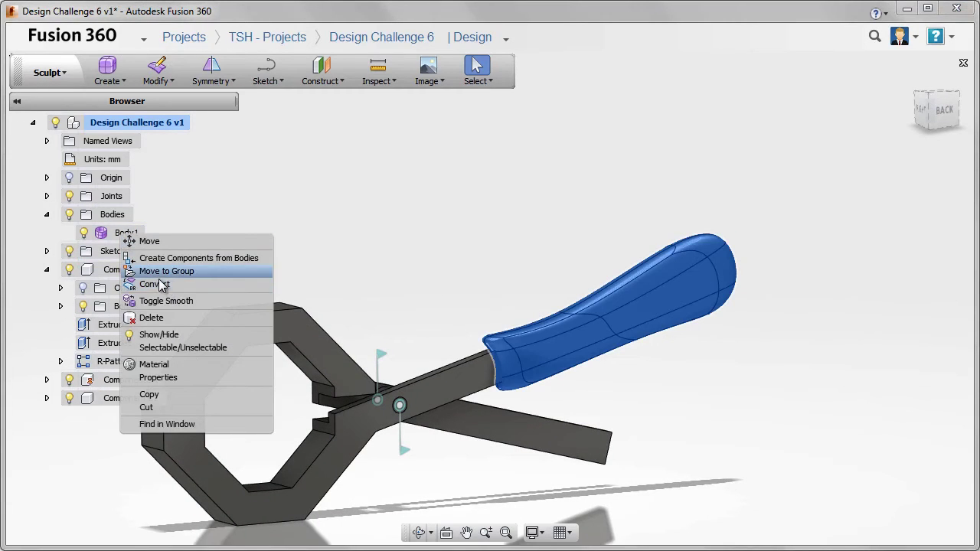
pyautogui.click(161, 285)
pyautogui.click(907, 342)
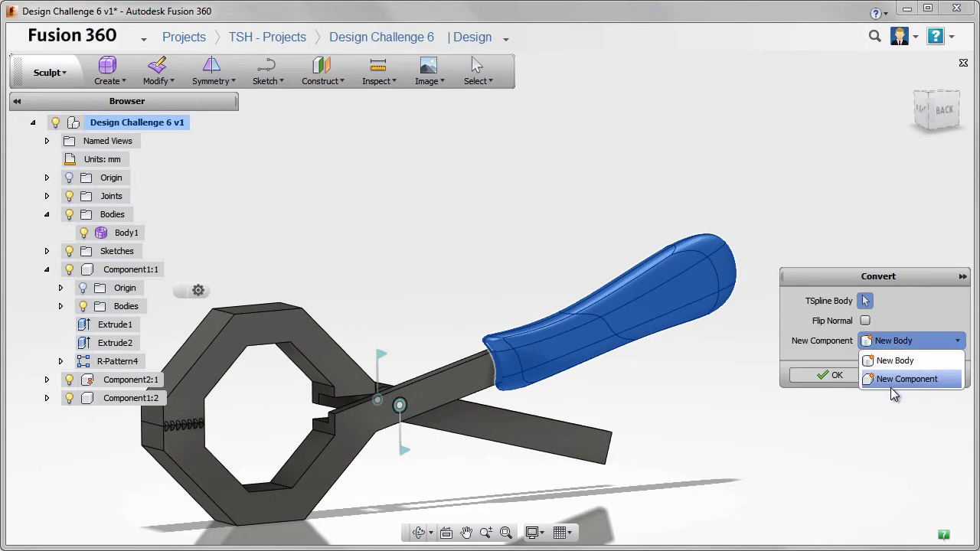
pyautogui.click(891, 383)
pyautogui.click(814, 375)
pyautogui.moveTo(727, 401); pyautogui.dragTo(827, 306, button='middle')
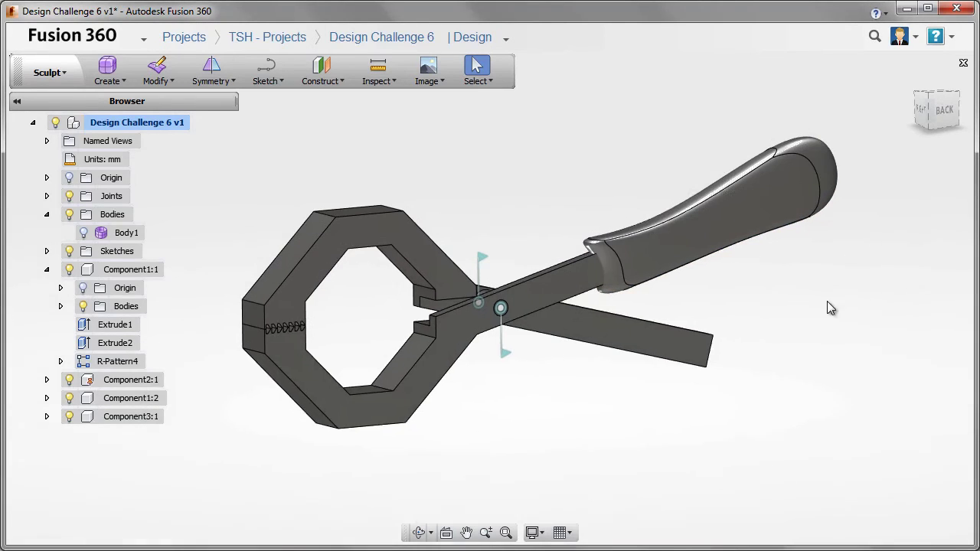
# Step: In the Model workspace, Boundary Fill the handle cell bounded by handle and arm into solid Body2
pyautogui.click(48, 72)
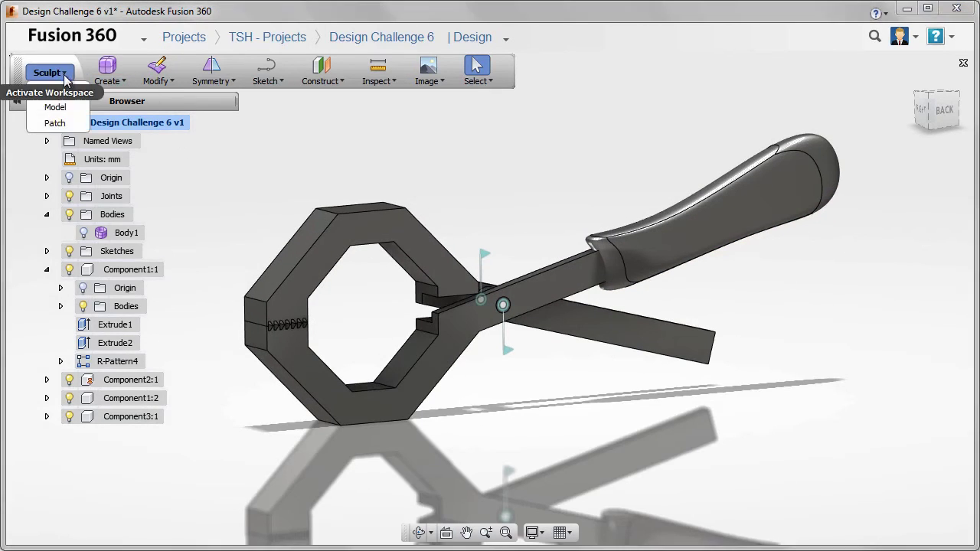
pyautogui.click(54, 104)
pyautogui.click(116, 83)
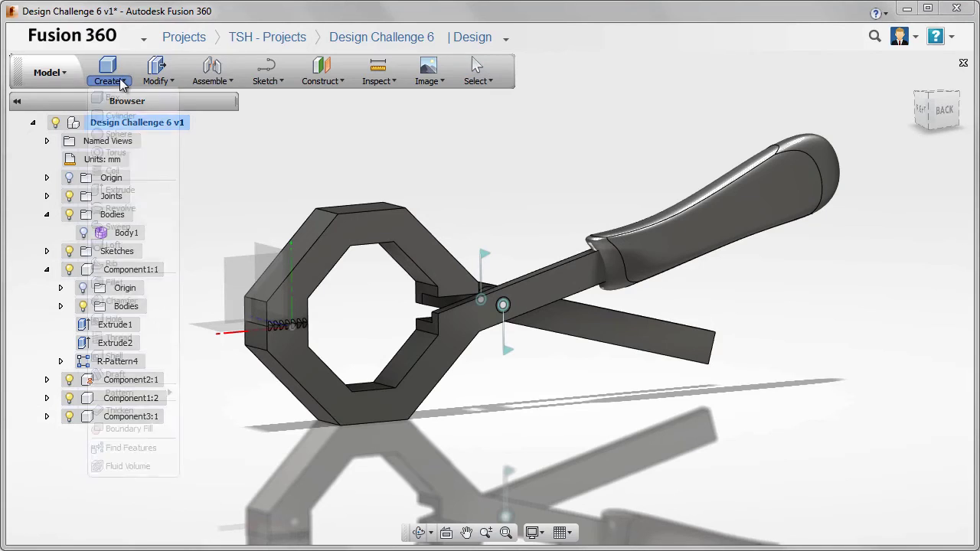
pyautogui.click(146, 431)
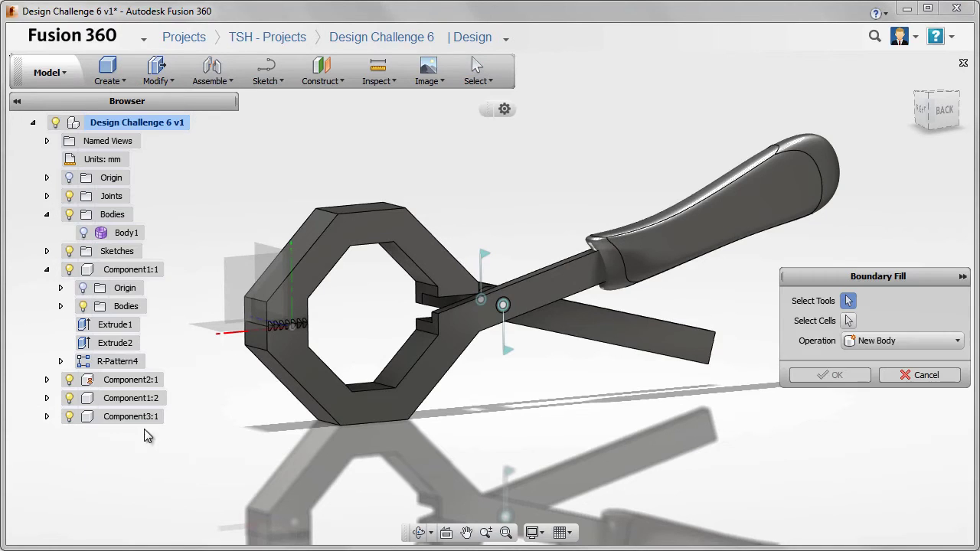
pyautogui.click(664, 248)
pyautogui.click(594, 277)
pyautogui.click(845, 322)
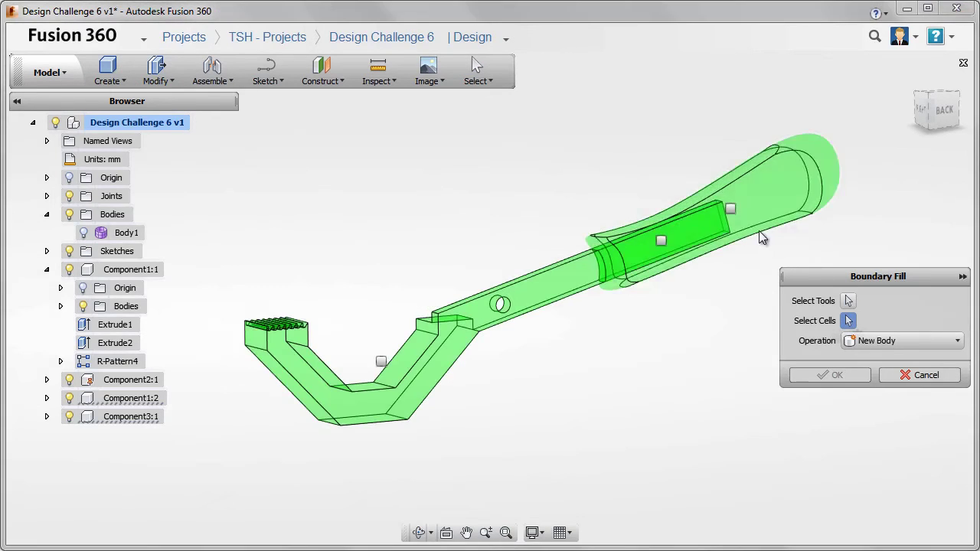
pyautogui.click(730, 209)
pyautogui.click(837, 375)
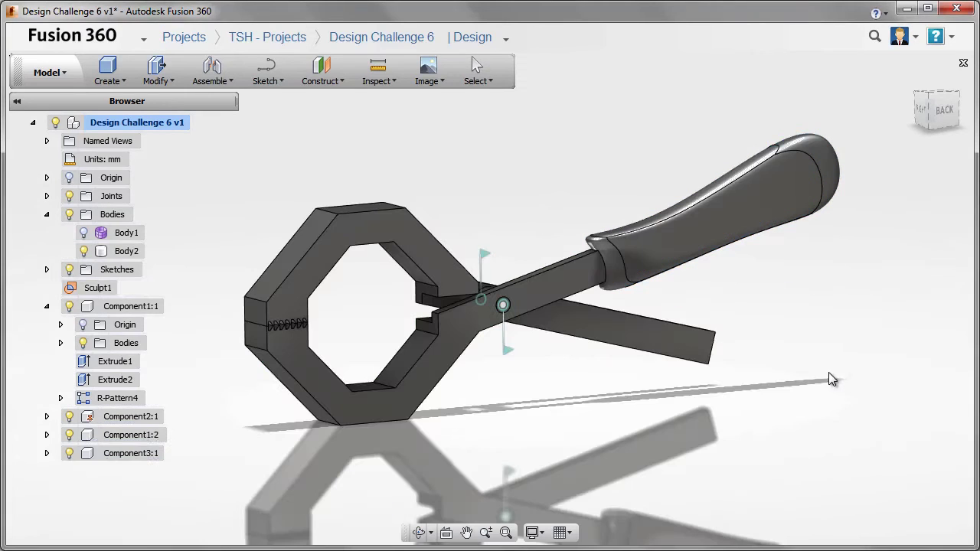
# Step: Show Body2 and turn it into its own component, Component4:1
pyautogui.click(83, 252)
pyautogui.rightClick(122, 254)
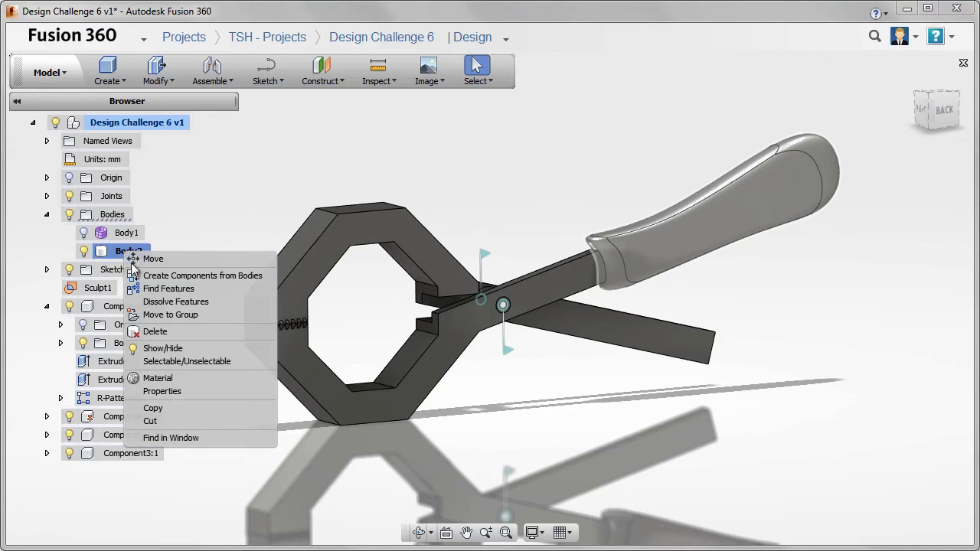
pyautogui.click(184, 275)
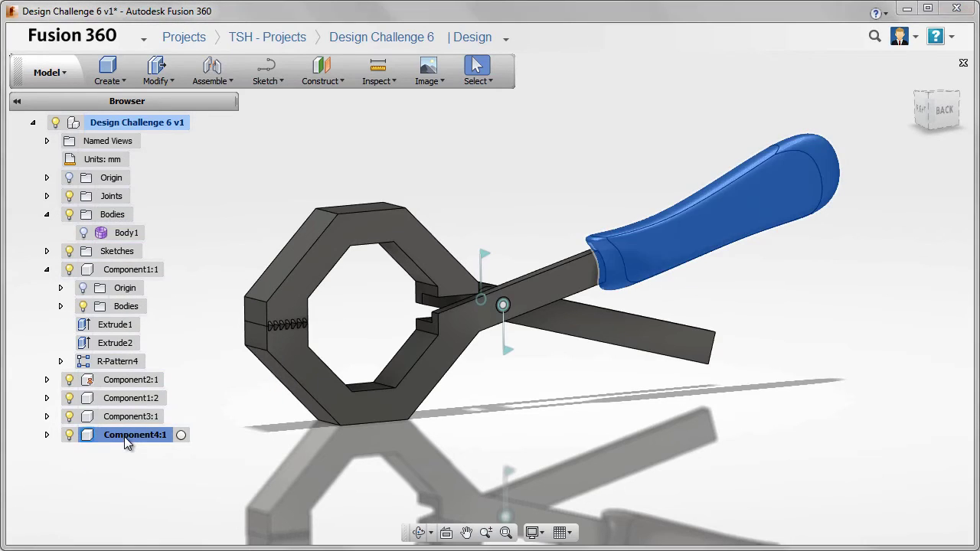
# Step: Delete the old sculpted Component3:1 from the design
pyautogui.rightClick(77, 425)
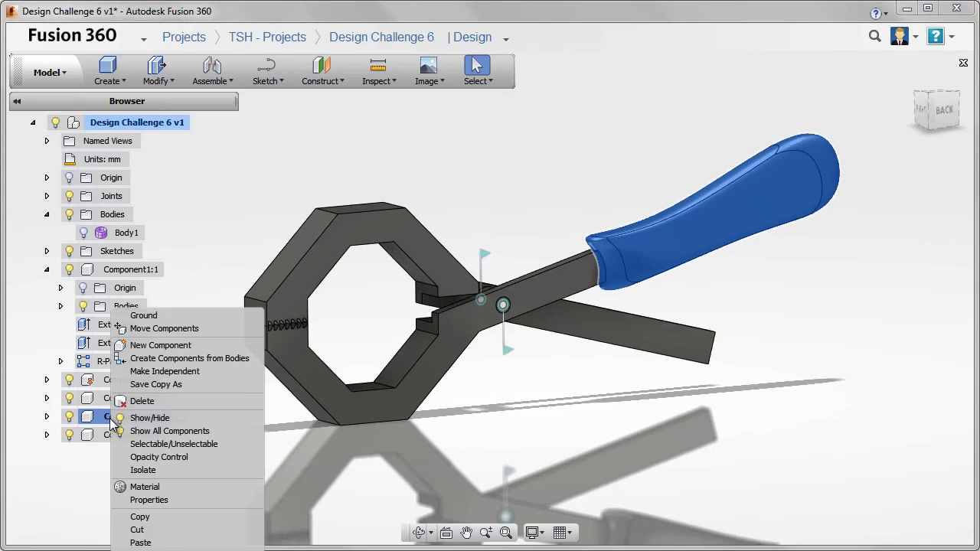
pyautogui.click(145, 401)
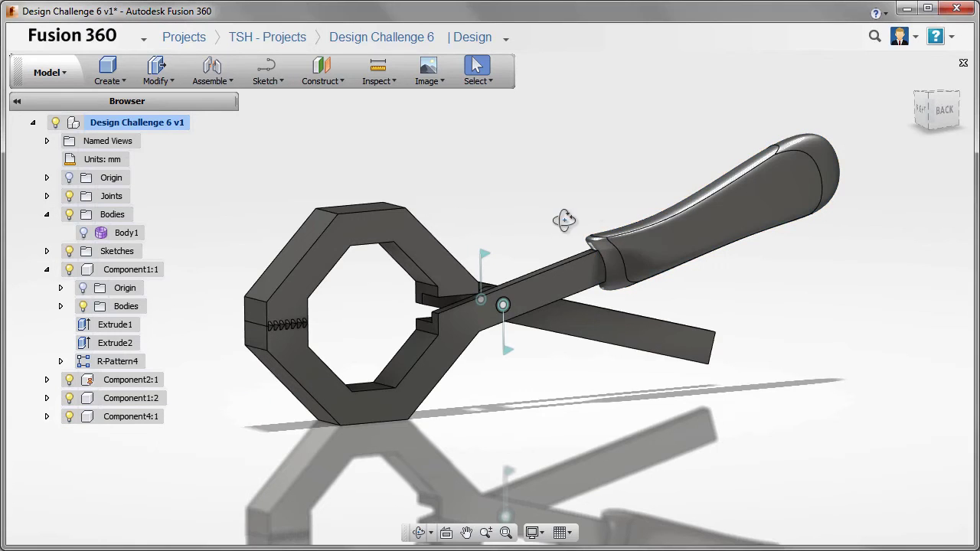
pyautogui.keyDown('shift'); pyautogui.moveTo(564, 220); pyautogui.dragTo(506, 240, button='middle'); pyautogui.keyUp('shift')
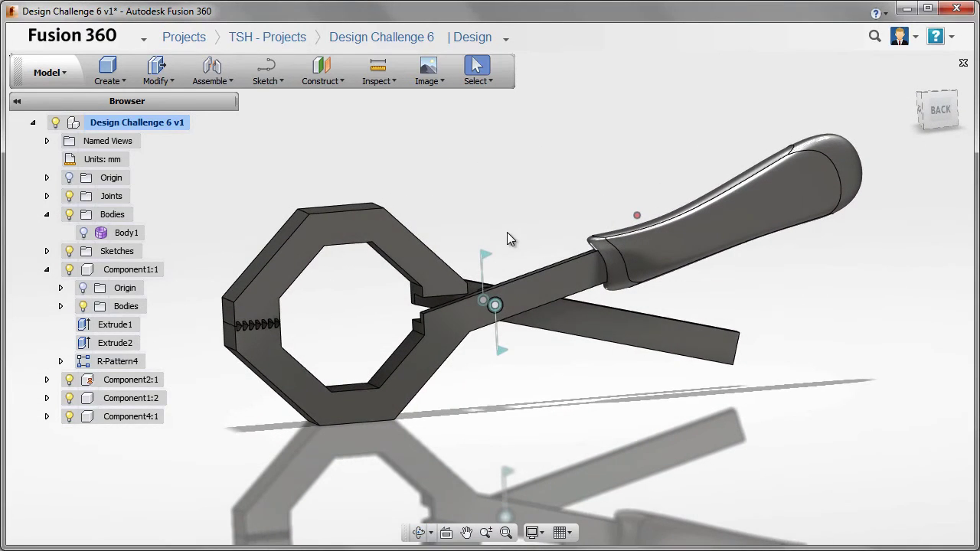
pyautogui.scroll(2, 619, 256)
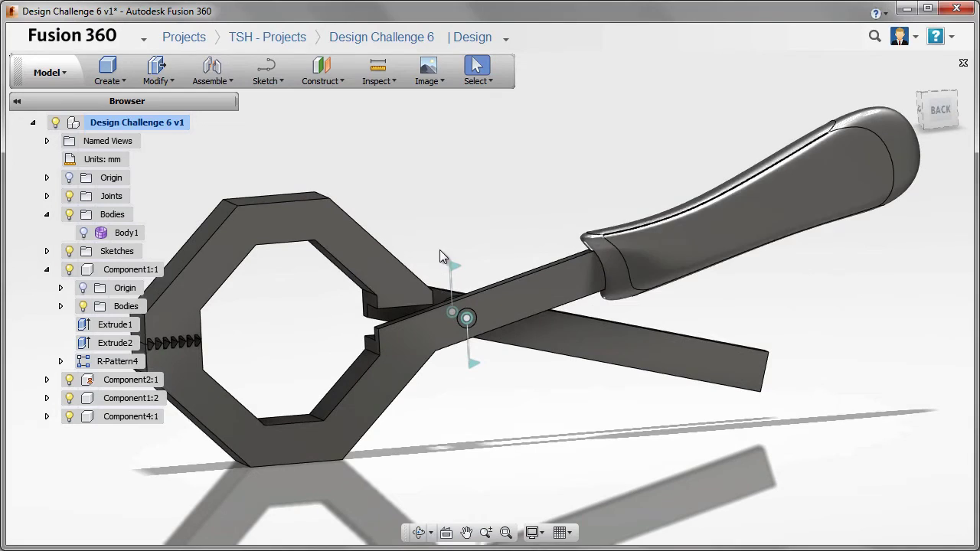
pyautogui.rightClick(117, 419)
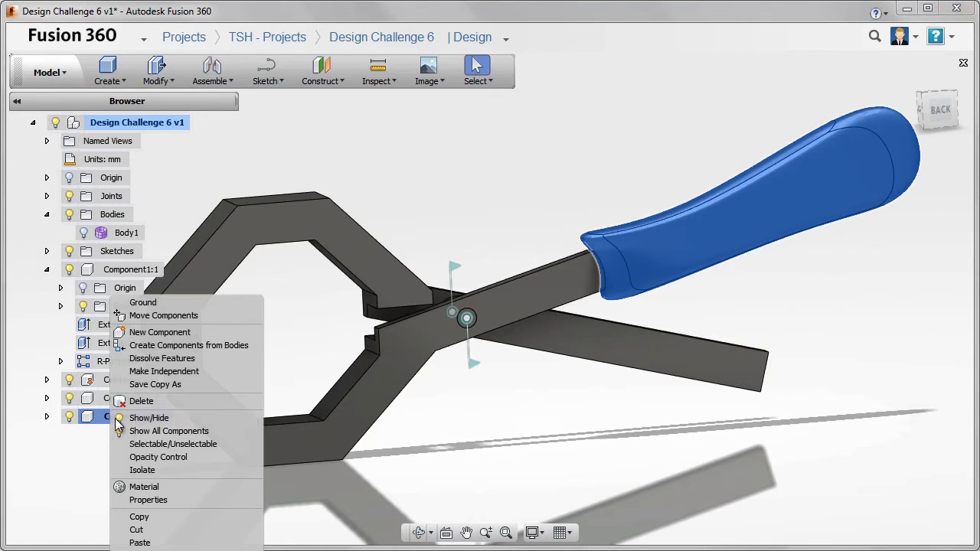
# Step: Slide the handle component off the end of the arm with Move Components
pyautogui.click(150, 315)
pyautogui.click(583, 304)
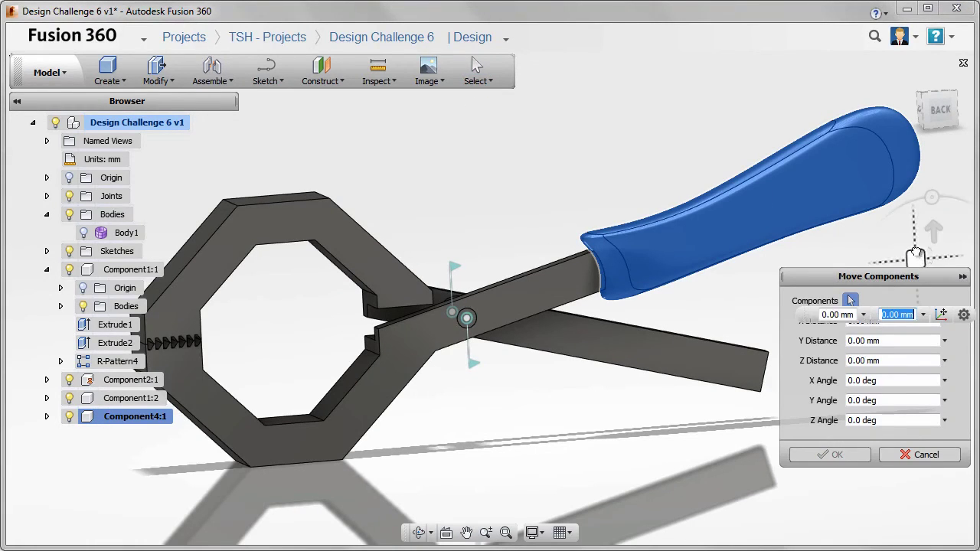
pyautogui.moveTo(916, 255); pyautogui.dragTo(927, 321)
pyautogui.click(834, 454)
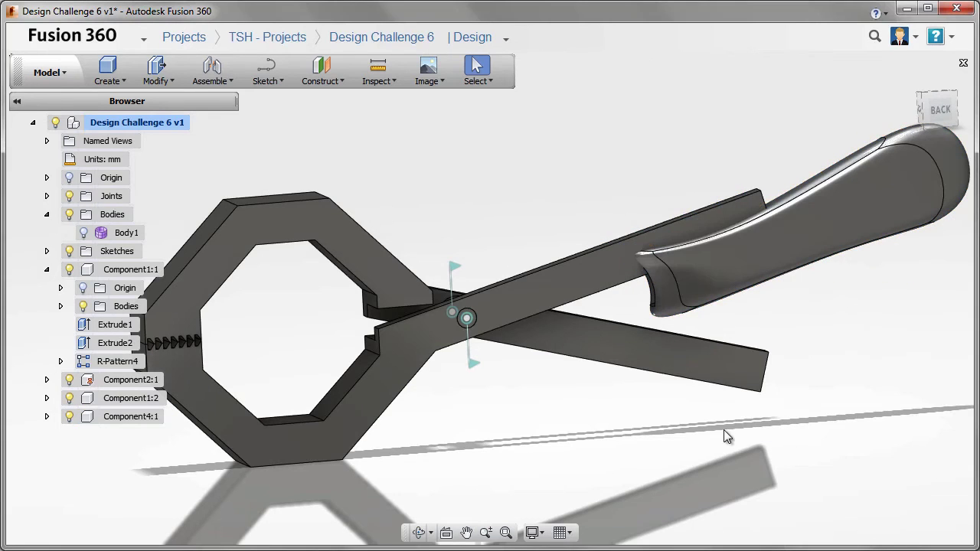
# Step: Join the handle's inner slot to the arm's end face with a rigid joint, Rigid3
pyautogui.click(227, 81)
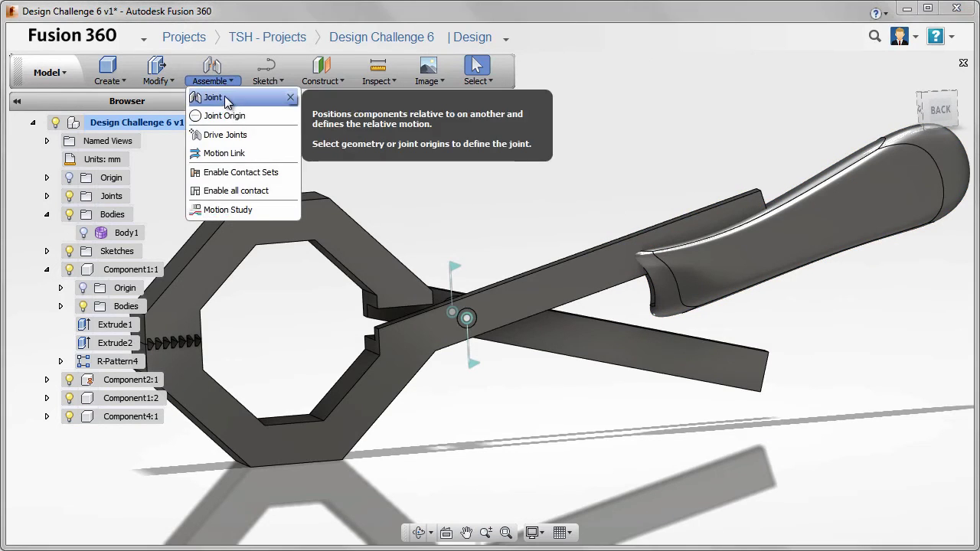
pyautogui.click(212, 96)
pyautogui.moveTo(489, 206)
pyautogui.keyDown('shift'); pyautogui.mouseDown(button='middle')
pyautogui.moveTo(717, 204)
pyautogui.moveTo(715, 192)
pyautogui.mouseUp(button='middle'); pyautogui.keyUp('shift')
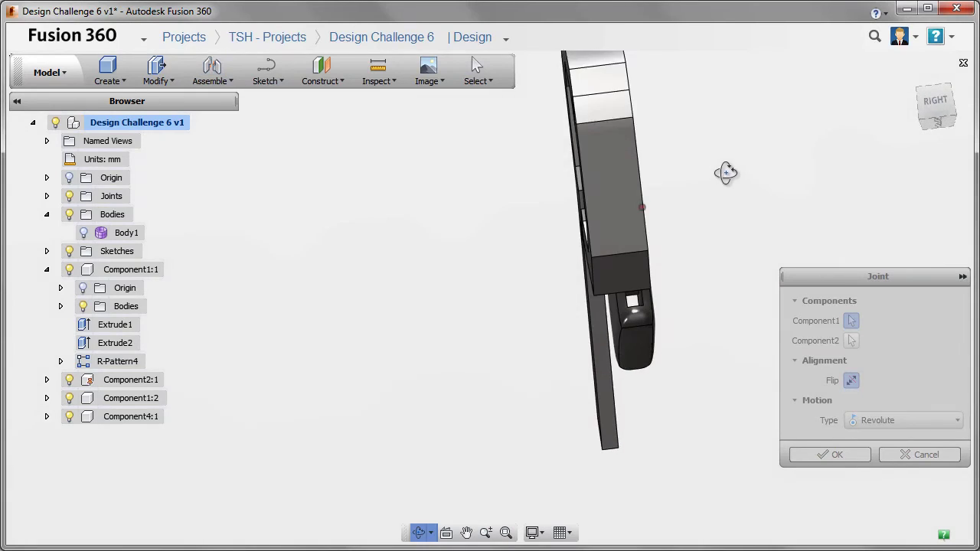
pyautogui.scroll(3, 649, 300)
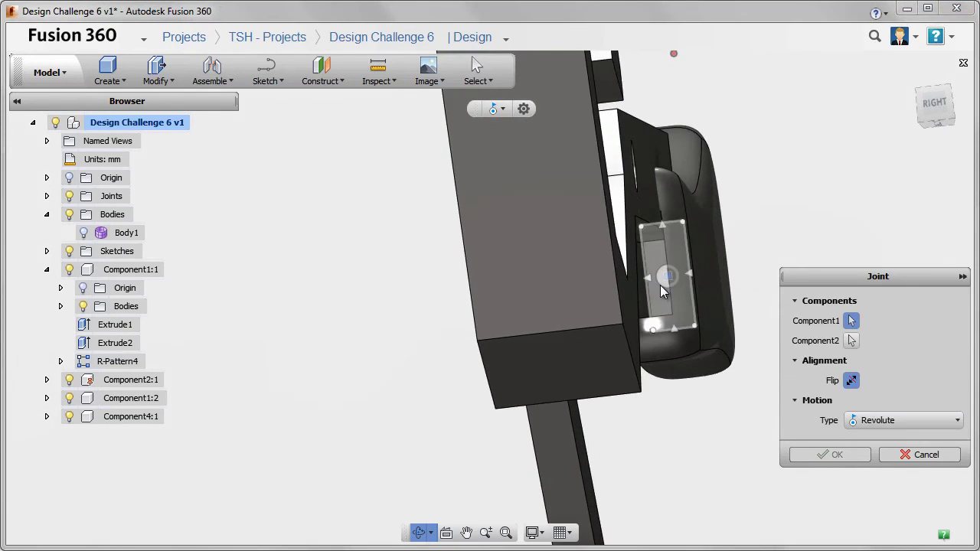
pyautogui.scroll(-2, 660, 278)
pyautogui.click(680, 307)
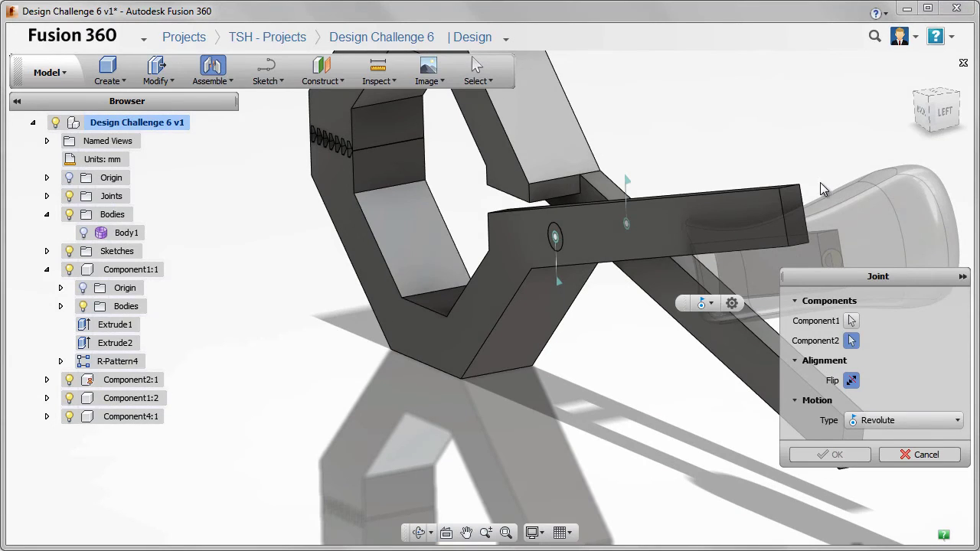
pyautogui.click(793, 211)
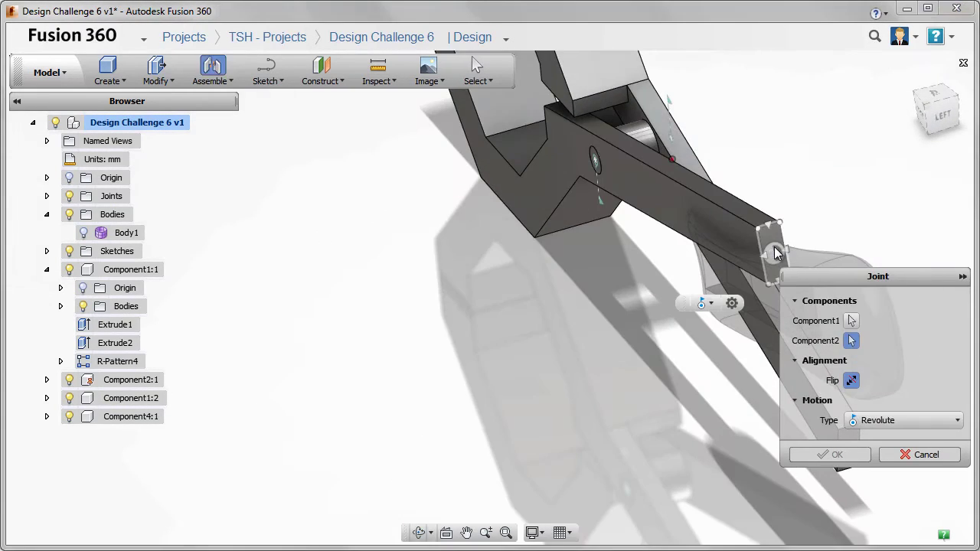
pyautogui.click(775, 253)
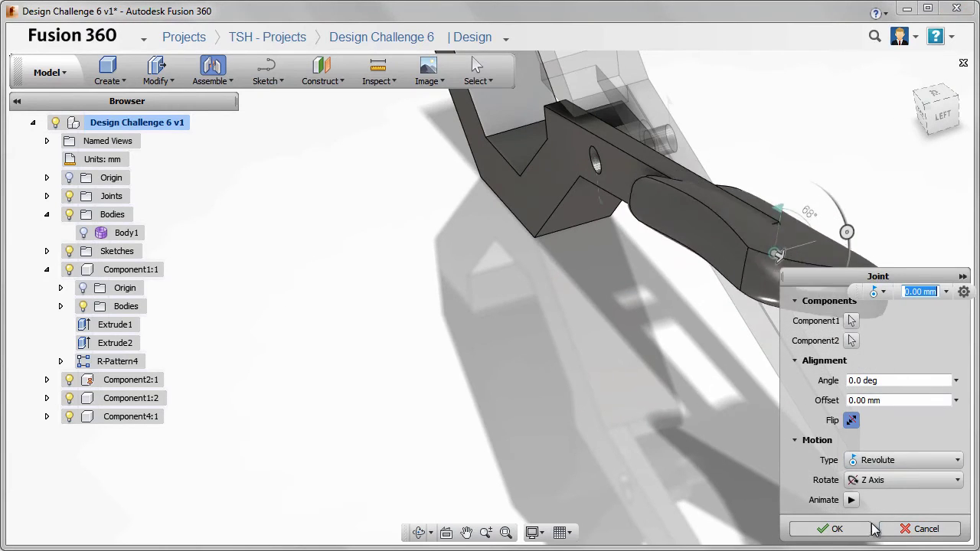
pyautogui.click(879, 460)
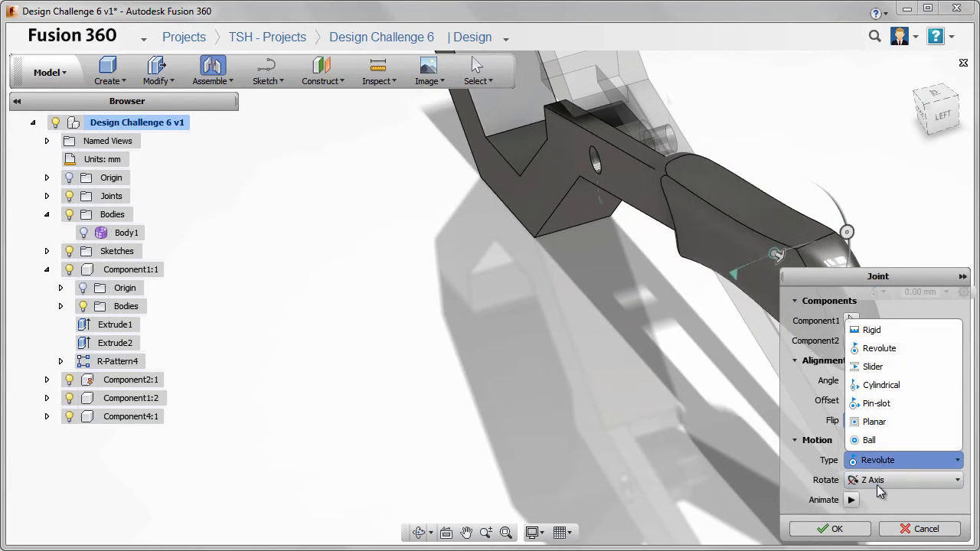
pyautogui.click(873, 330)
pyautogui.click(829, 528)
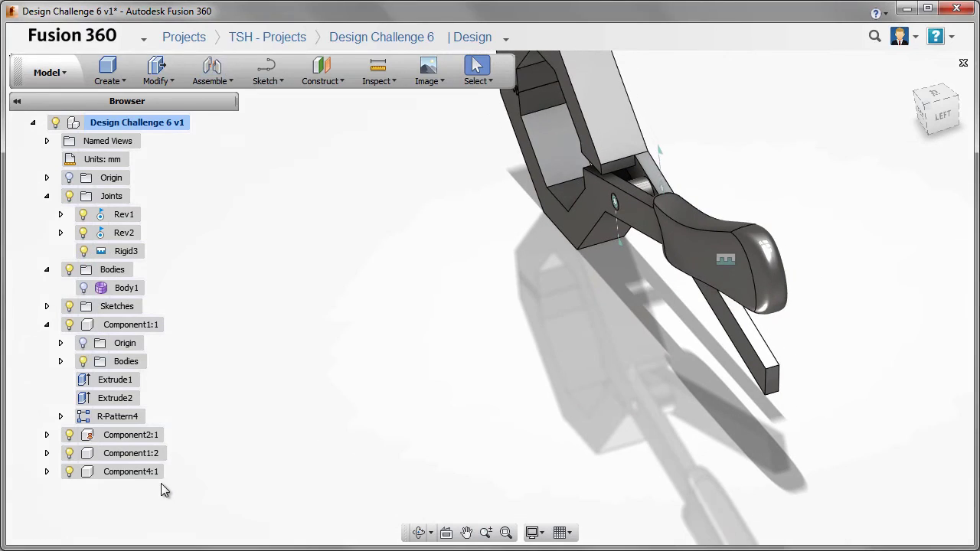
# Step: Paste a copy of Component4:1 into the root as Component4:2, flipped 180° about X
pyautogui.click(141, 471)
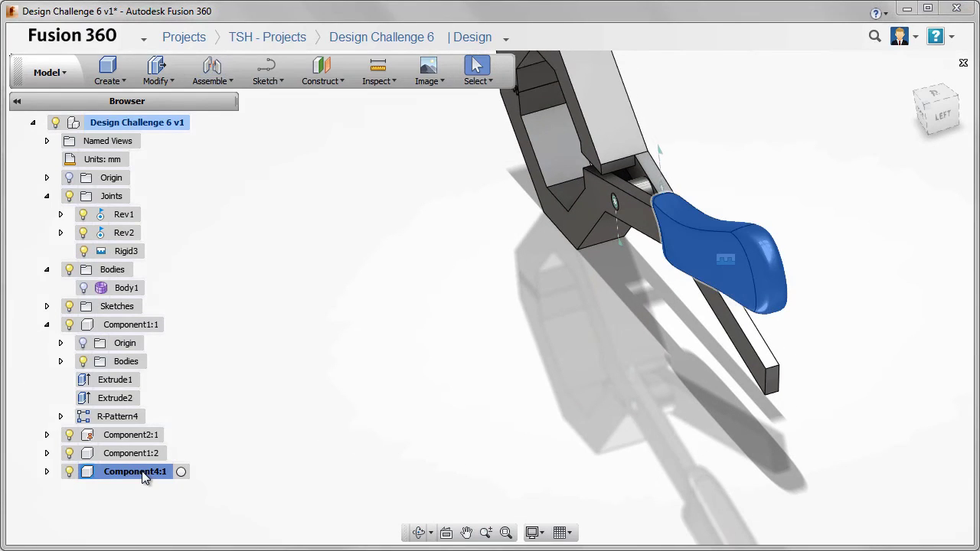
pyautogui.rightClick(147, 124)
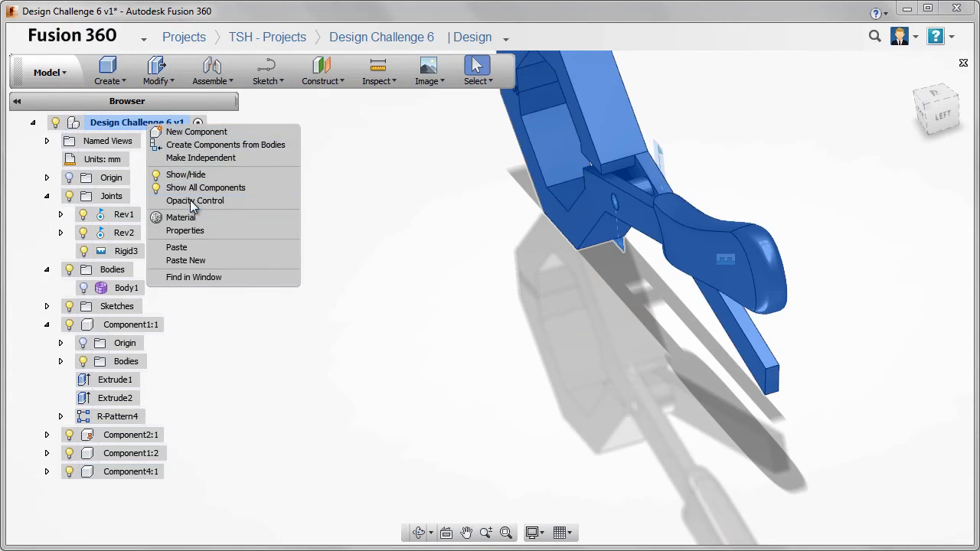
pyautogui.click(187, 249)
pyautogui.scroll(-3, 413, 329)
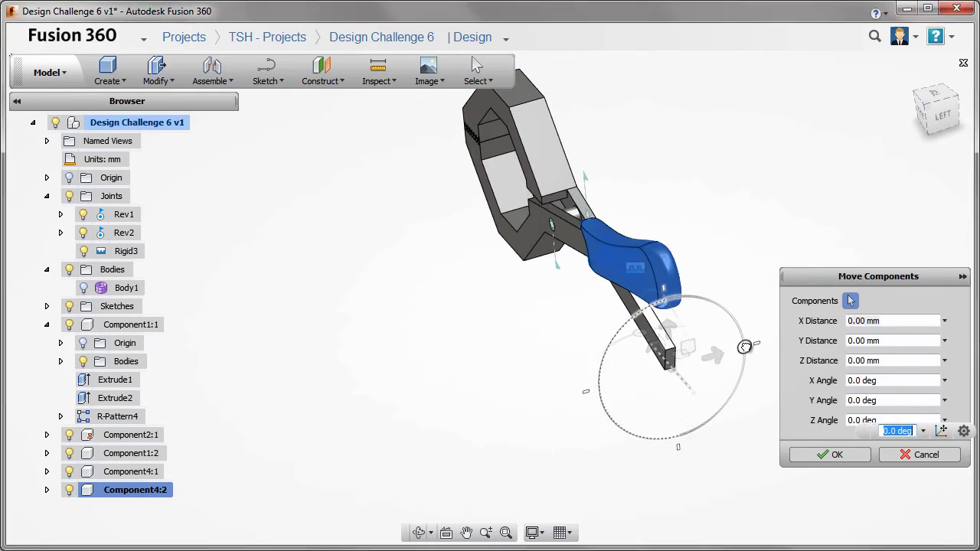
pyautogui.moveTo(743, 346)
pyautogui.mouseDown()
pyautogui.moveTo(640, 401)
pyautogui.moveTo(604, 404)
pyautogui.moveTo(588, 391)
pyautogui.mouseUp()
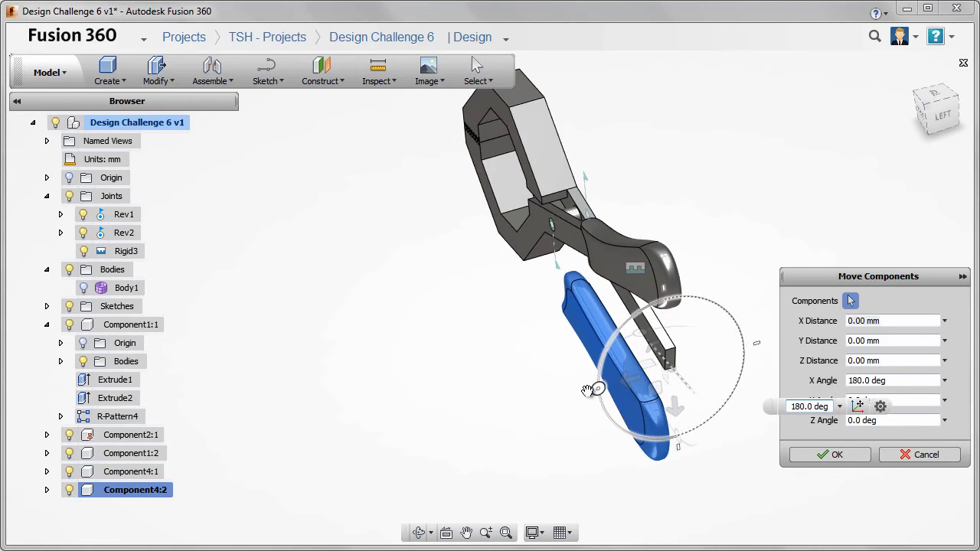
pyautogui.click(834, 455)
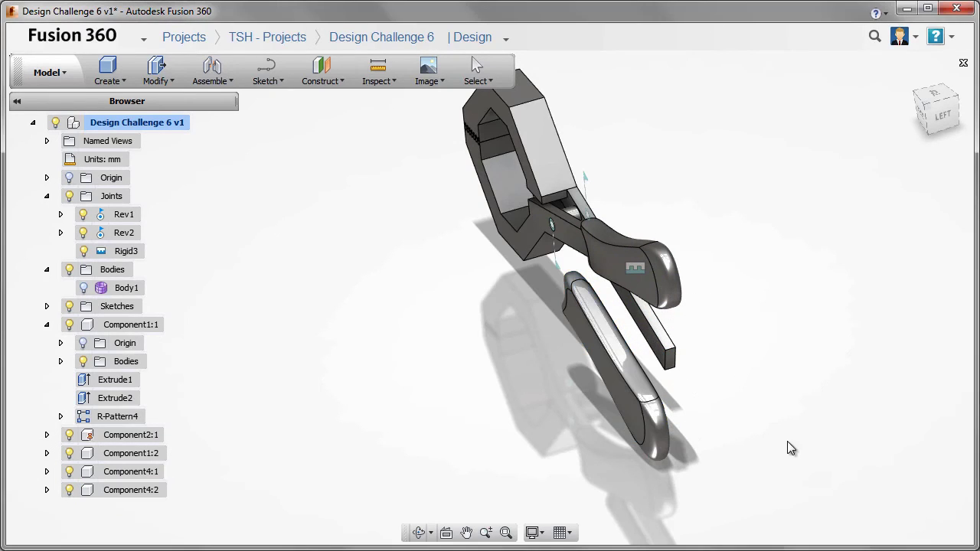
pyautogui.click(205, 85)
# Step: Rigidly join the copied handle's slot to the lower arm as Rigid4
pyautogui.click(214, 96)
pyautogui.moveTo(426, 284)
pyautogui.keyDown('shift'); pyautogui.mouseDown(button='middle')
pyautogui.moveTo(749, 303)
pyautogui.moveTo(800, 380)
pyautogui.mouseUp(button='middle'); pyautogui.keyUp('shift')
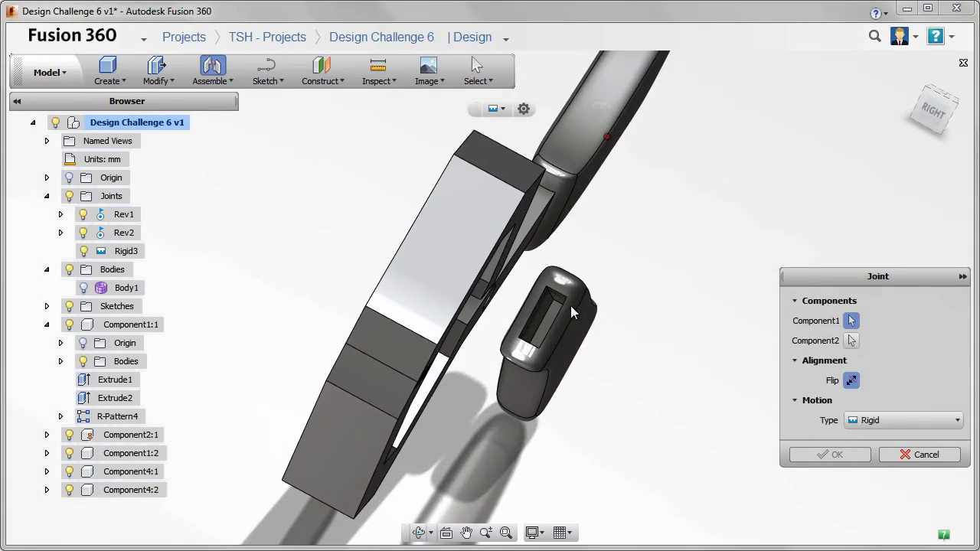
pyautogui.scroll(5, 567, 313)
pyautogui.click(536, 332)
pyautogui.scroll(-4, 548, 345)
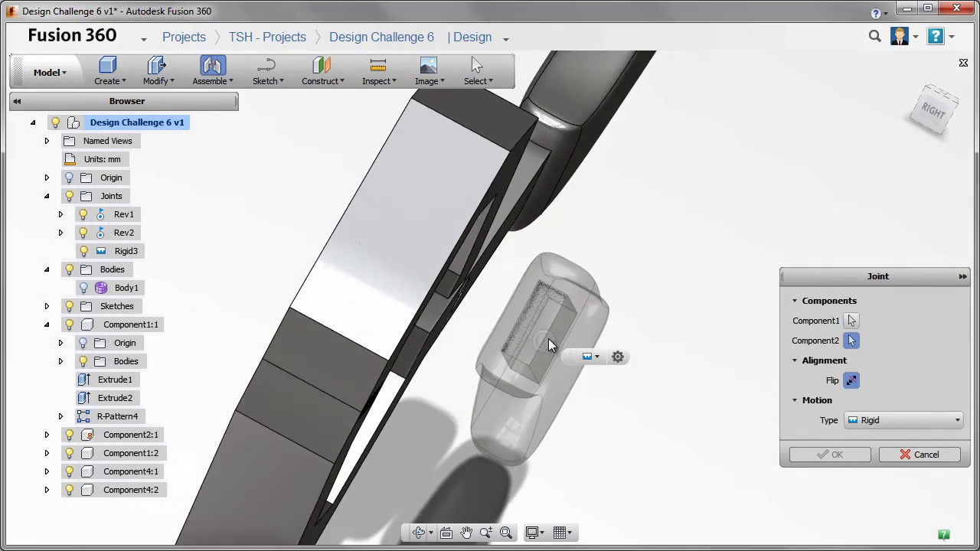
pyautogui.scroll(-5, 547, 345)
pyautogui.moveTo(548, 345)
pyautogui.keyDown('shift'); pyautogui.mouseDown(button='middle')
pyautogui.moveTo(263, 159)
pyautogui.moveTo(450, 339)
pyautogui.mouseUp(button='middle'); pyautogui.keyUp('shift')
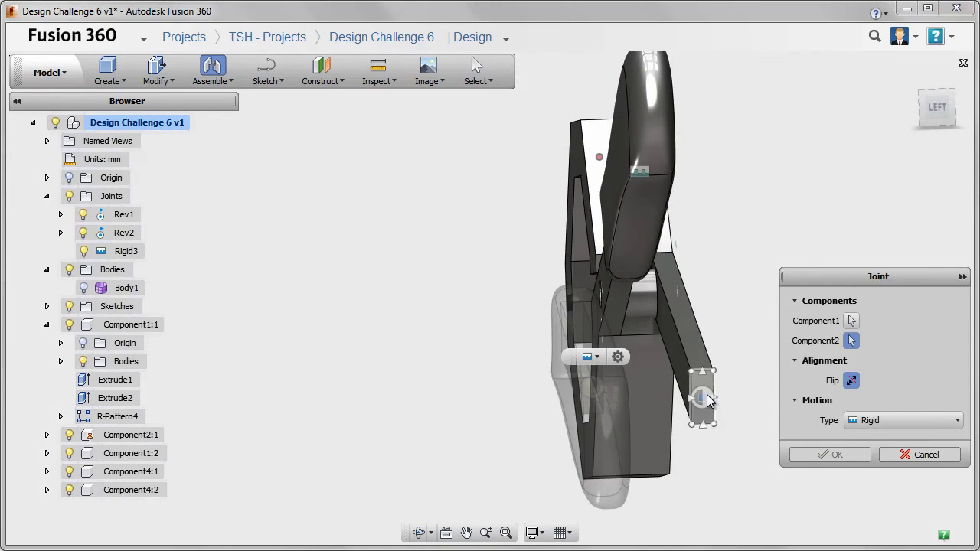
pyautogui.click(704, 397)
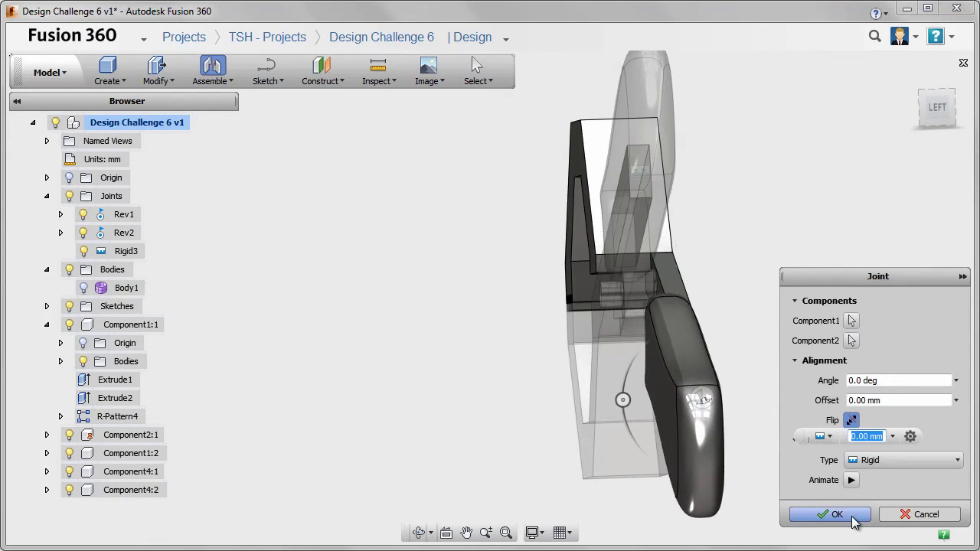
pyautogui.click(837, 514)
# Step: Return to the home isometric view and hide the joint symbols in the model
pyautogui.scroll(-3, 739, 339)
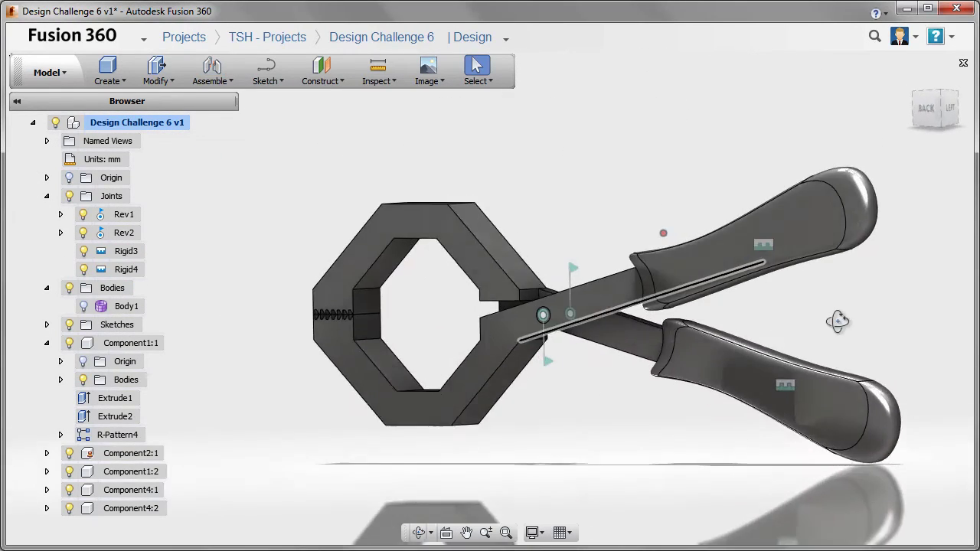
pyautogui.moveTo(739, 339)
pyautogui.keyDown('shift'); pyautogui.mouseDown(button='middle')
pyautogui.moveTo(920, 296)
pyautogui.moveTo(937, 321)
pyautogui.moveTo(954, 322)
pyautogui.moveTo(927, 318)
pyautogui.mouseUp(button='middle'); pyautogui.keyUp('shift')
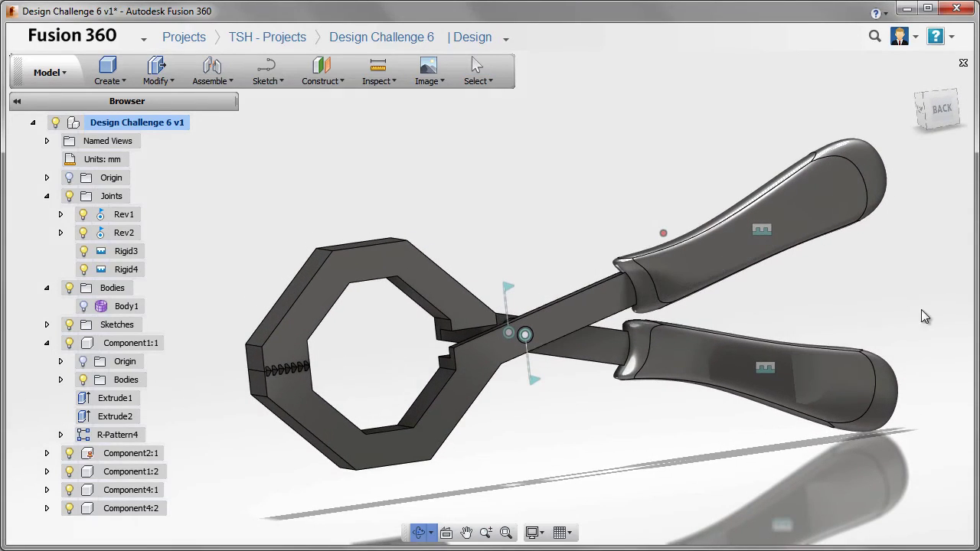
pyautogui.click(909, 81)
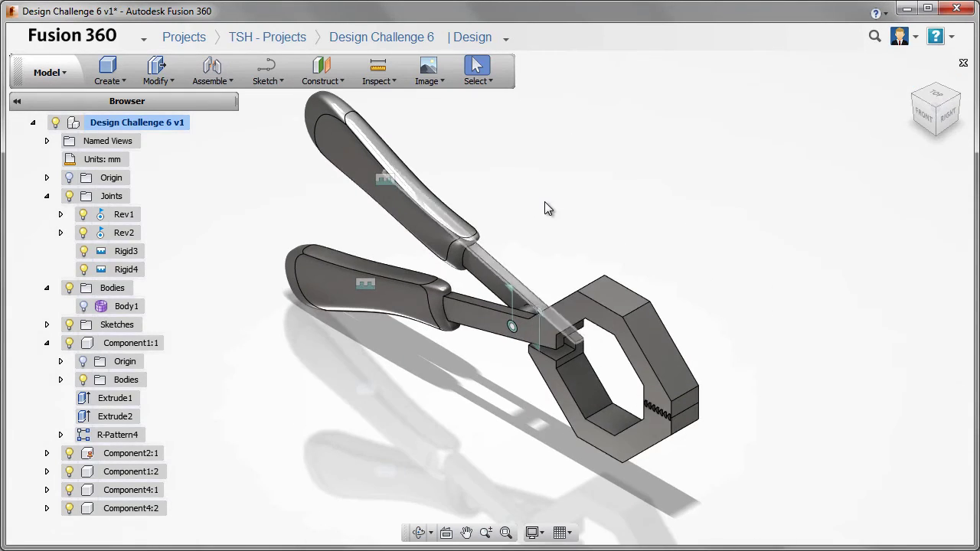
pyautogui.click(69, 197)
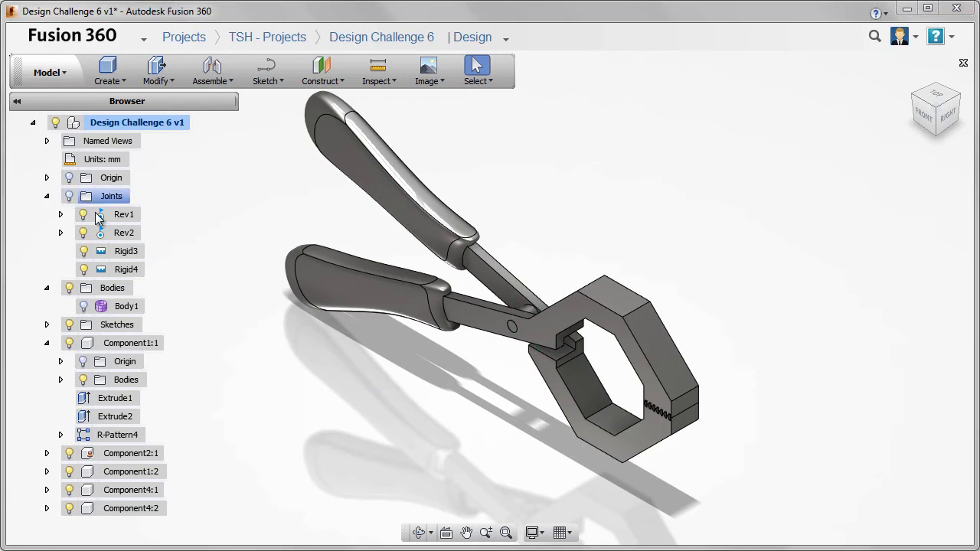
pyautogui.click(153, 494)
# Step: Assign the Smooth - Burnt Red appearance to Component4:1 and Component4:2, then close the library
pyautogui.keyDown('ctrl'); pyautogui.click(149, 508); pyautogui.keyUp('ctrl')
pyautogui.rightClick(290, 448)
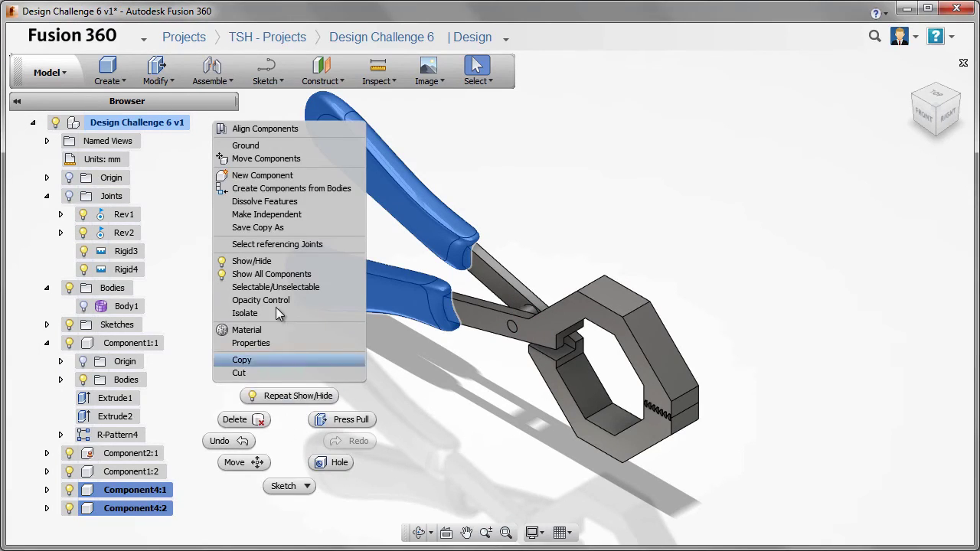
pyautogui.click(253, 328)
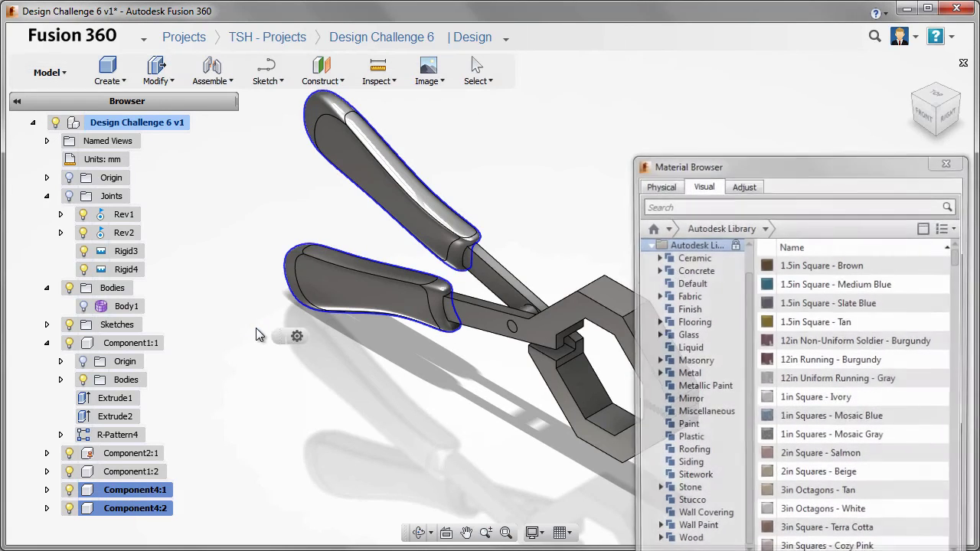
pyautogui.click(697, 204)
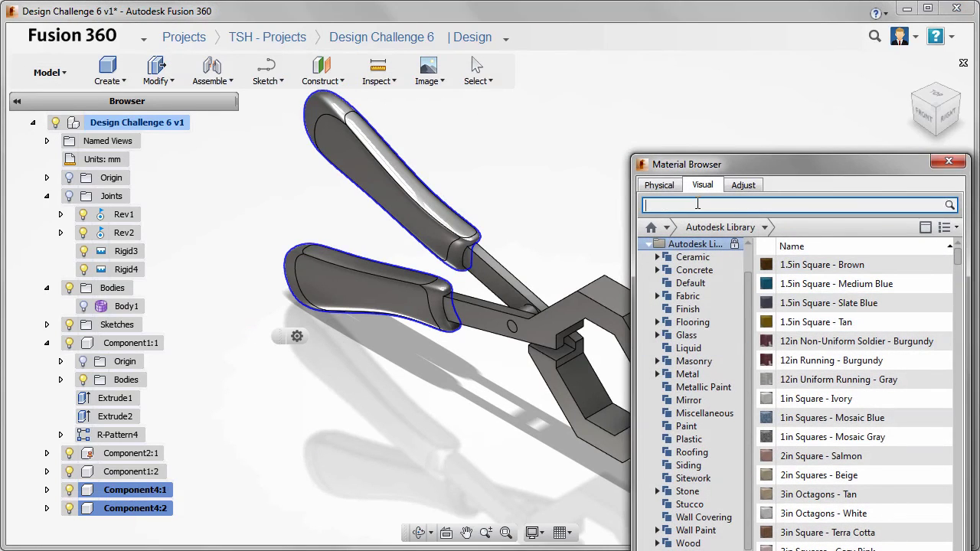
pyautogui.write('SMOOTH')
pyautogui.press('Return')
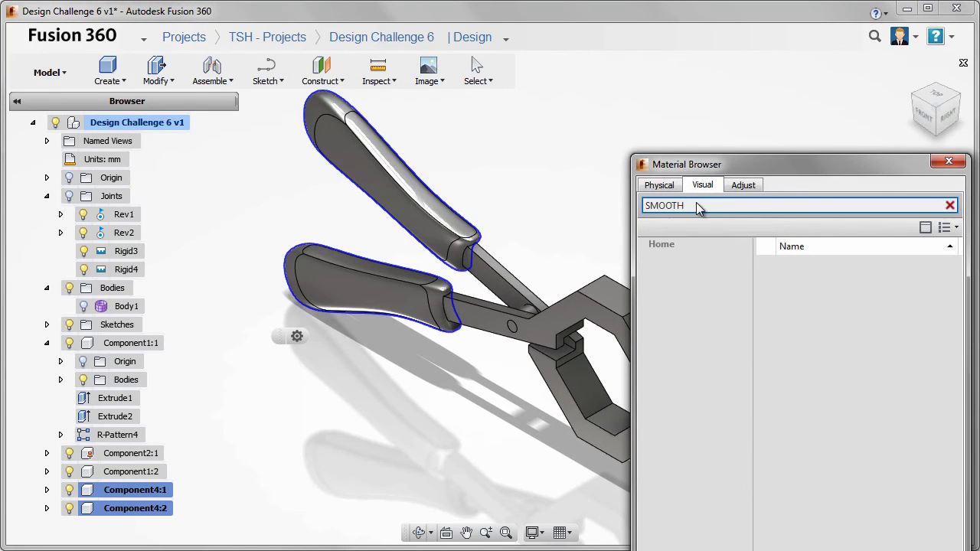
pyautogui.scroll(-4, 840, 367)
pyautogui.scroll(-3, 836, 403)
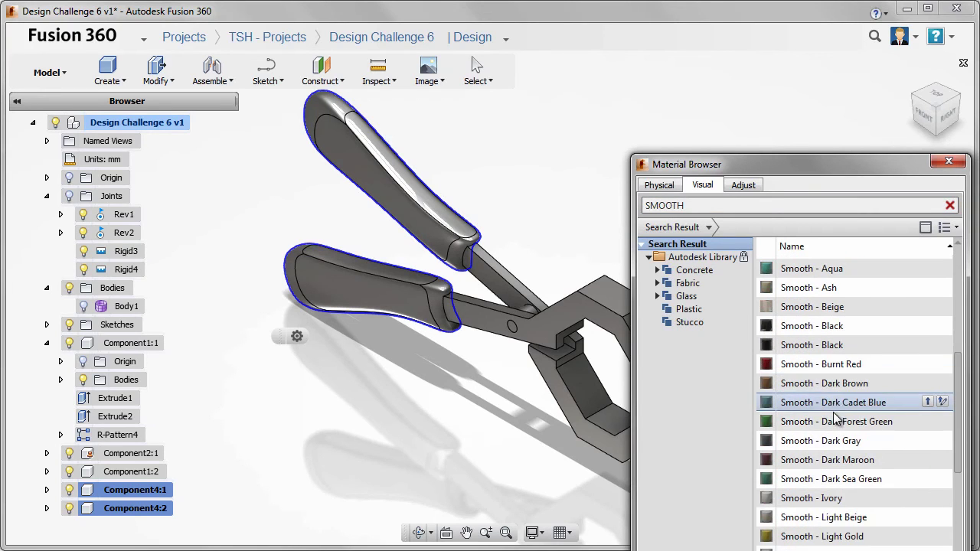
pyautogui.rightClick(836, 367)
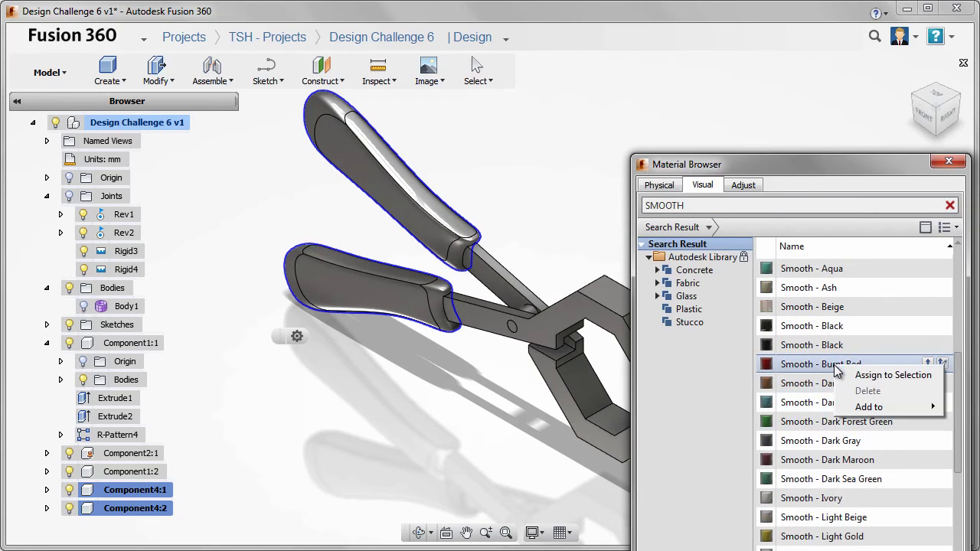
pyautogui.click(853, 376)
pyautogui.click(948, 163)
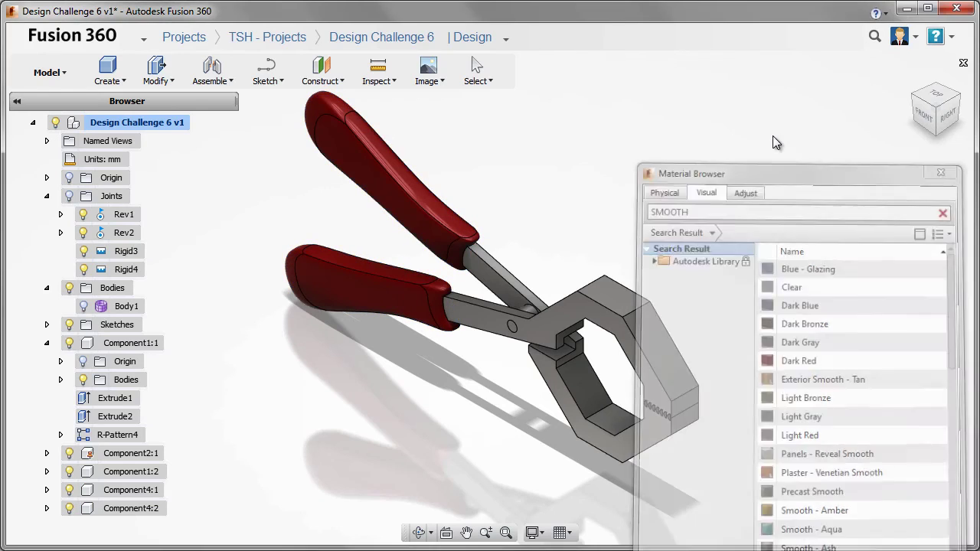
pyautogui.scroll(-1, 757, 392)
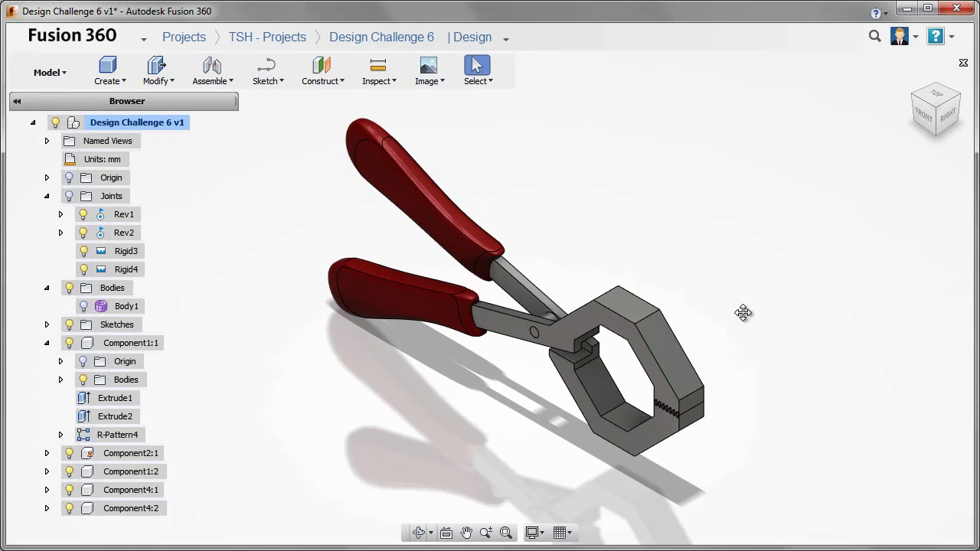
pyautogui.scroll(-1, 735, 316)
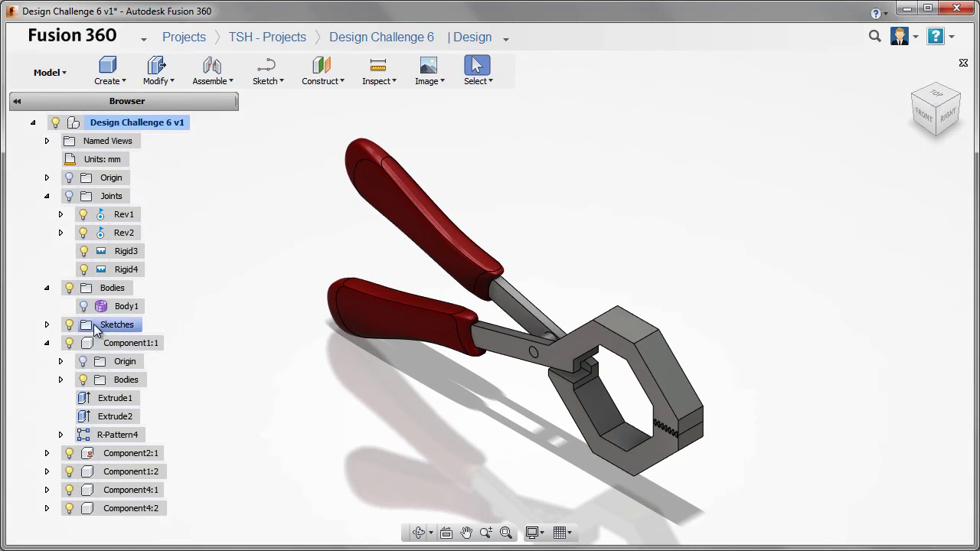
# Step: Preview the Rev1 joint's rotation in Edit Joint without changing it
pyautogui.rightClick(133, 220)
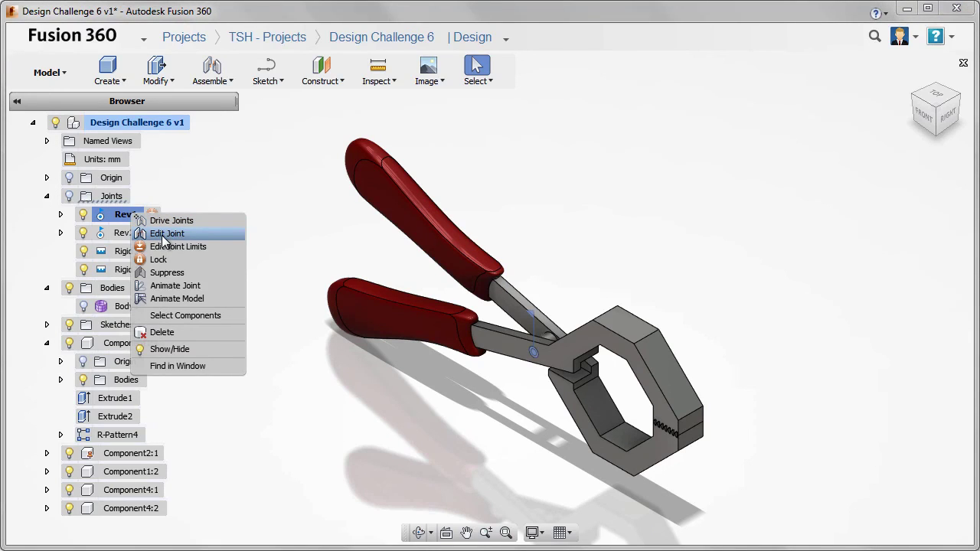
pyautogui.click(163, 239)
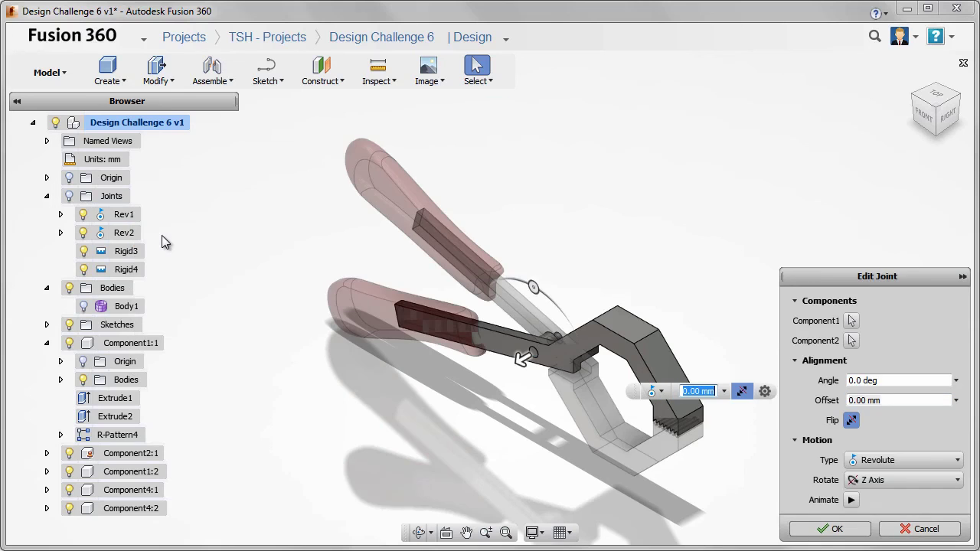
pyautogui.click(850, 500)
pyautogui.click(857, 534)
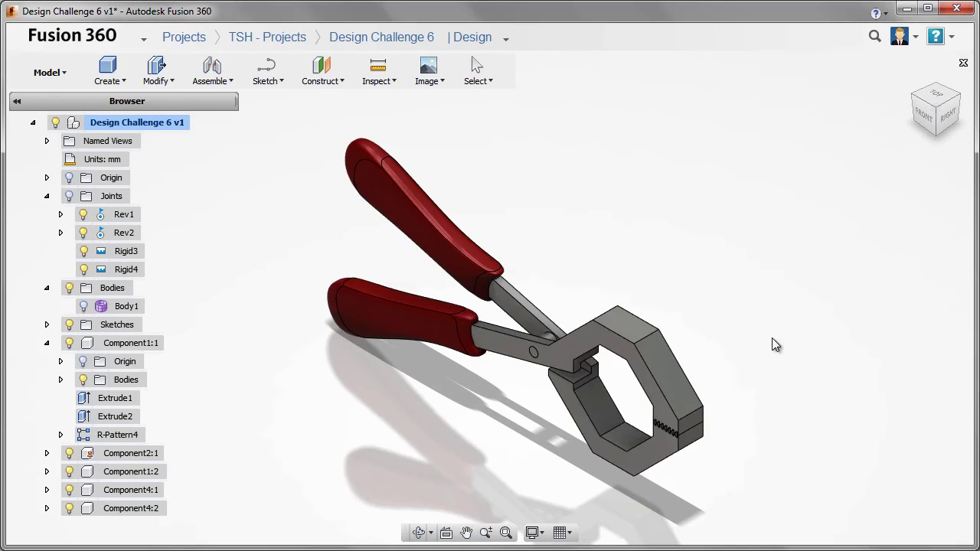
# Step: Limit Rev1 to rotate between 0 and 20 degrees with a rest position
pyautogui.rightClick(130, 214)
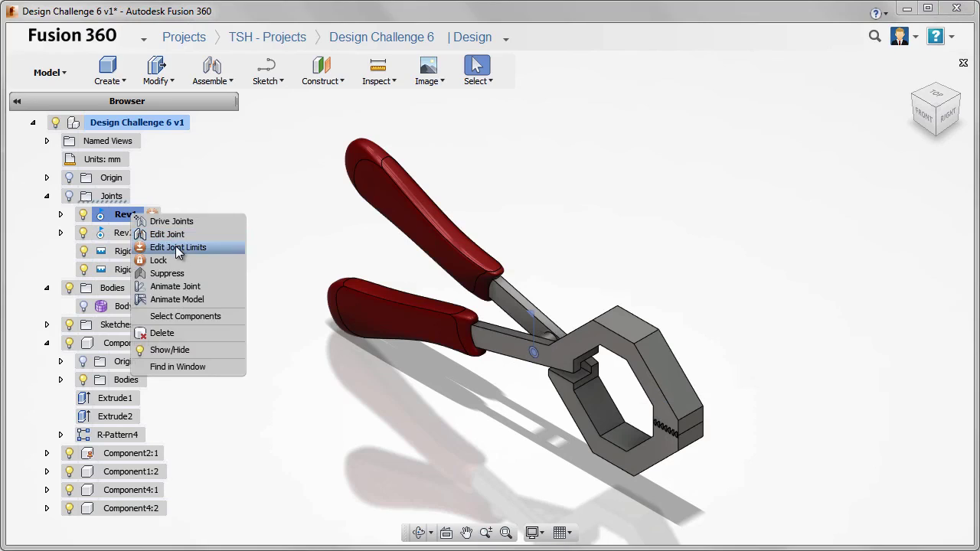
pyautogui.click(175, 246)
pyautogui.click(837, 321)
pyautogui.click(838, 359)
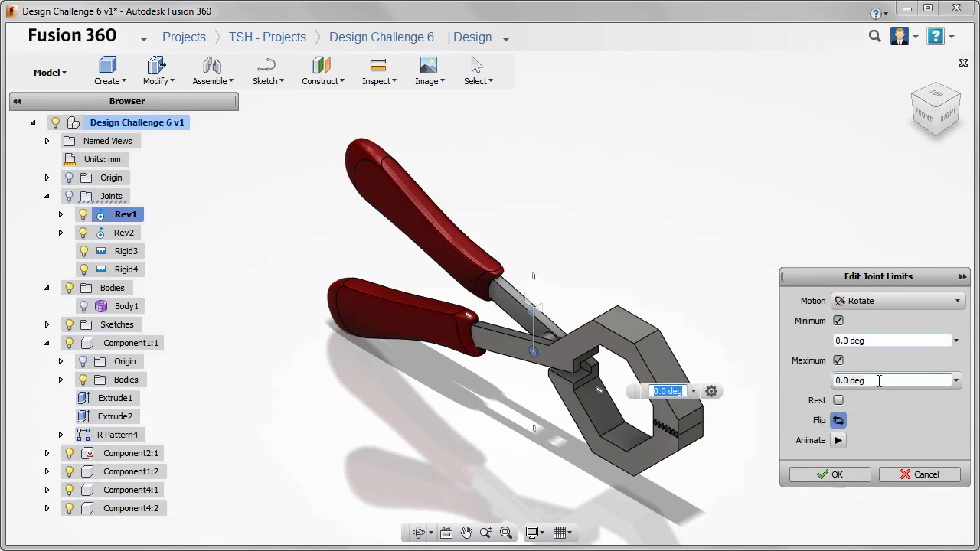
pyautogui.write('20')
pyautogui.press('Return')
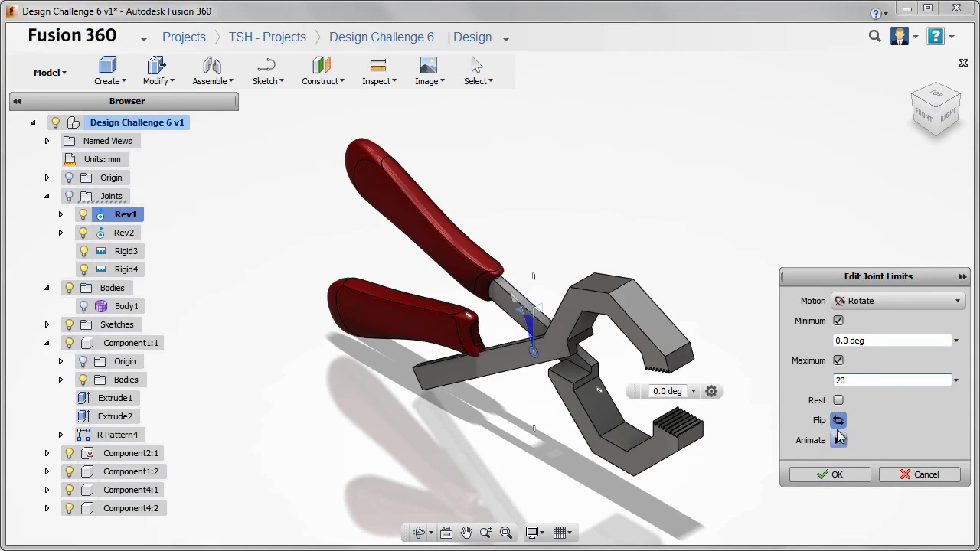
pyautogui.click(838, 400)
pyautogui.click(830, 493)
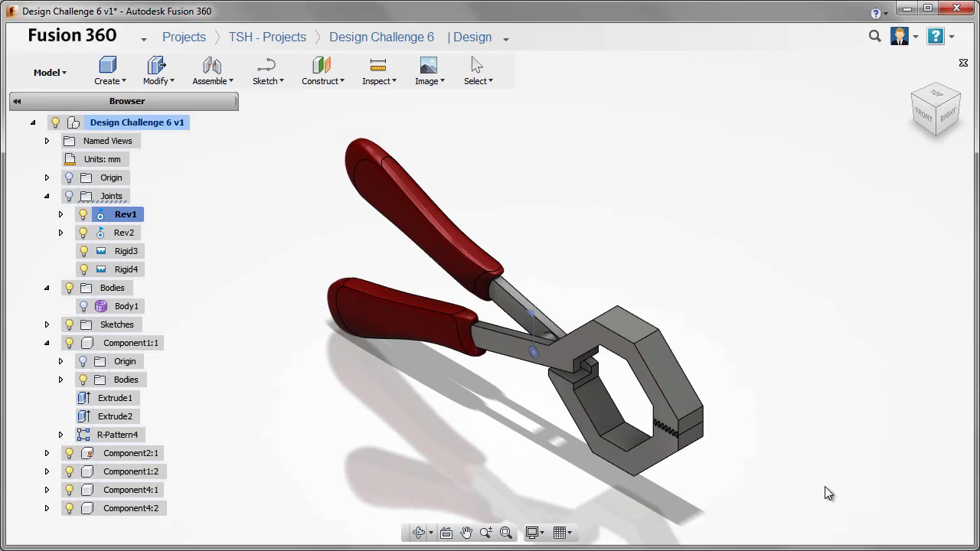
# Step: Give Rev2 the same 0–20 degree limits with rest, then drag the lower handle to open the jaws
pyautogui.click(126, 234)
pyautogui.rightClick(127, 238)
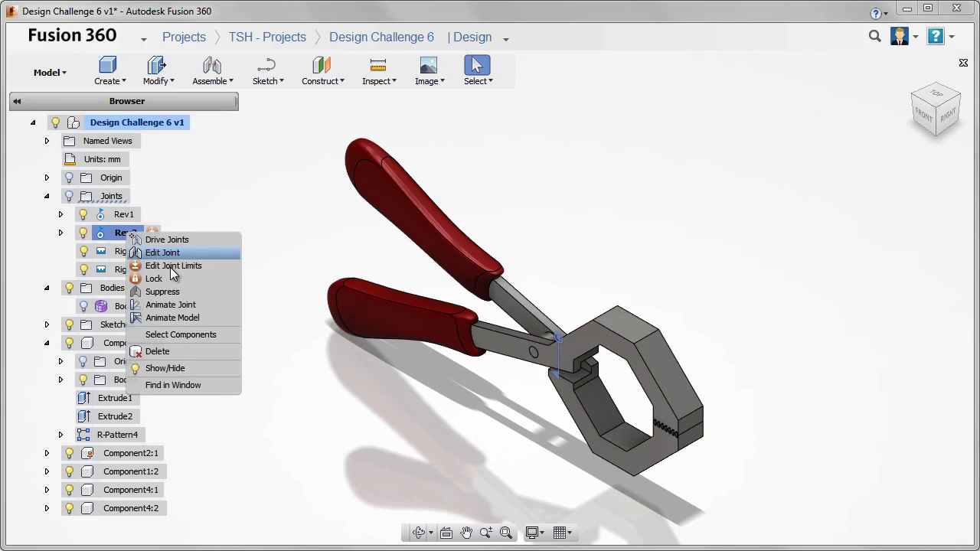
pyautogui.click(170, 267)
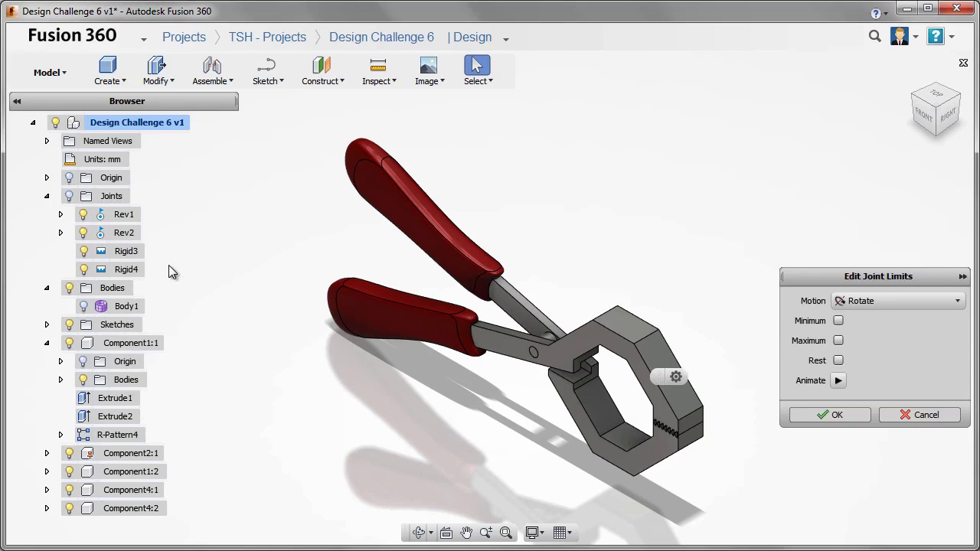
pyautogui.click(838, 320)
pyautogui.click(838, 360)
pyautogui.write('20')
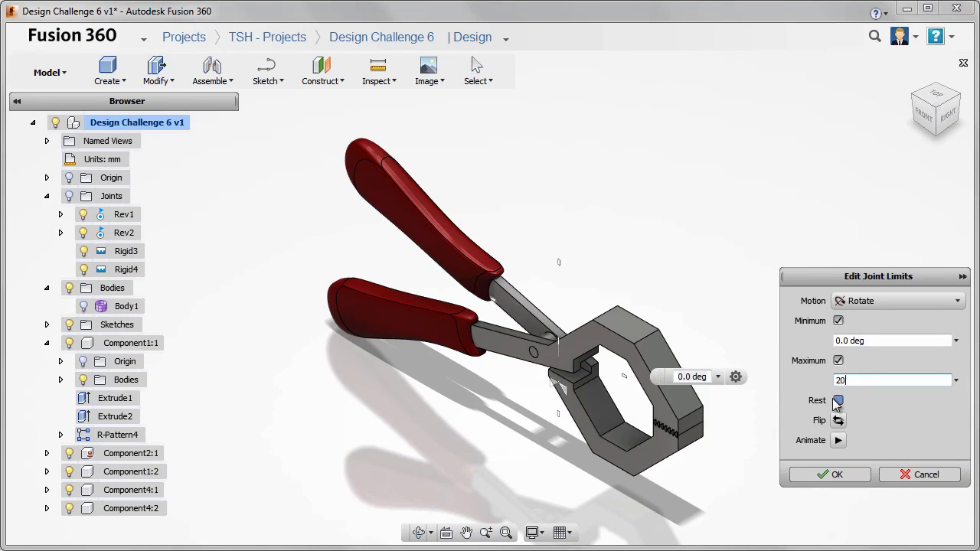
pyautogui.click(838, 400)
pyautogui.click(840, 492)
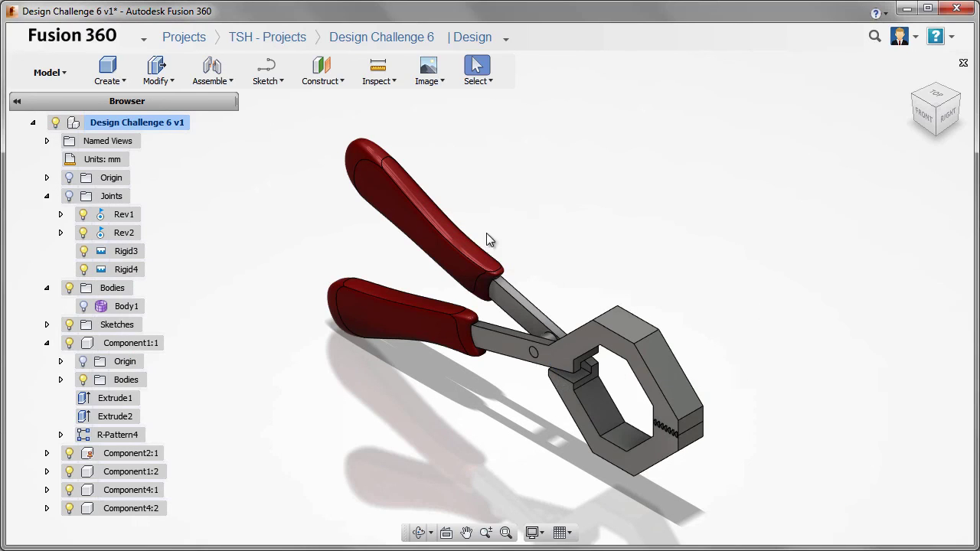
pyautogui.moveTo(436, 228); pyautogui.dragTo(479, 409)
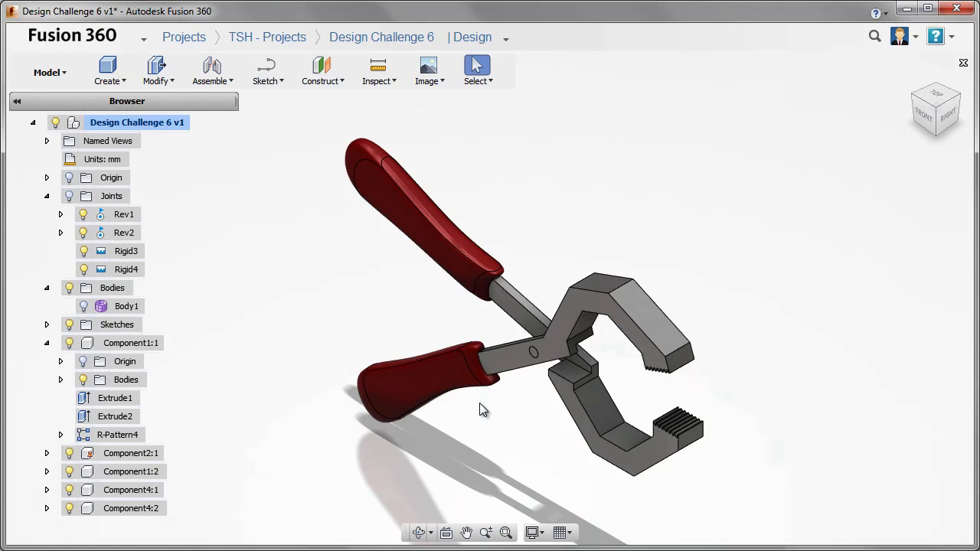